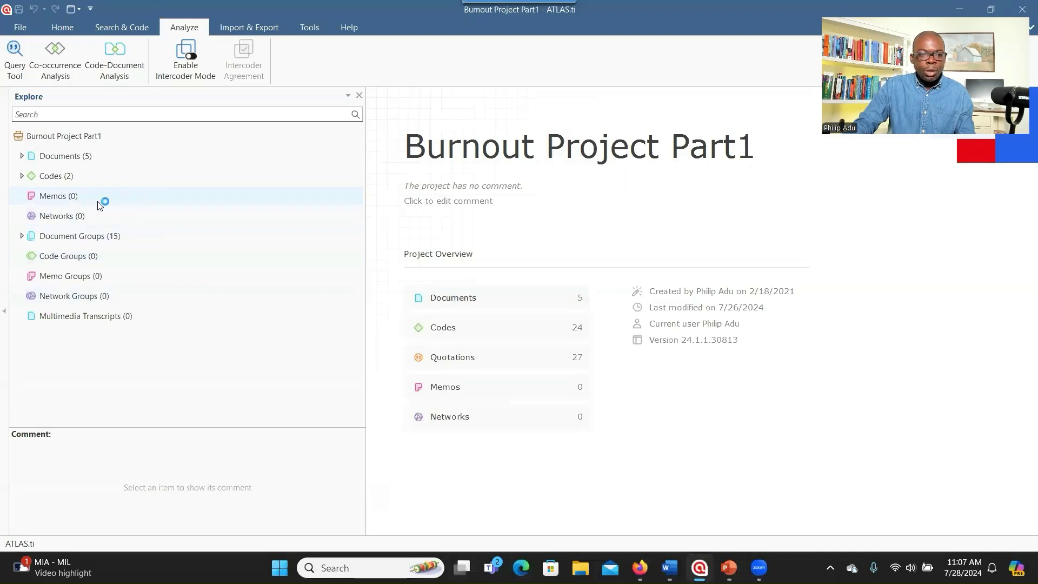
Examine the codes grouped under (RQ1) Burnout causes and (RQ2) Burnout solutions in the project tree.
click(21, 176)
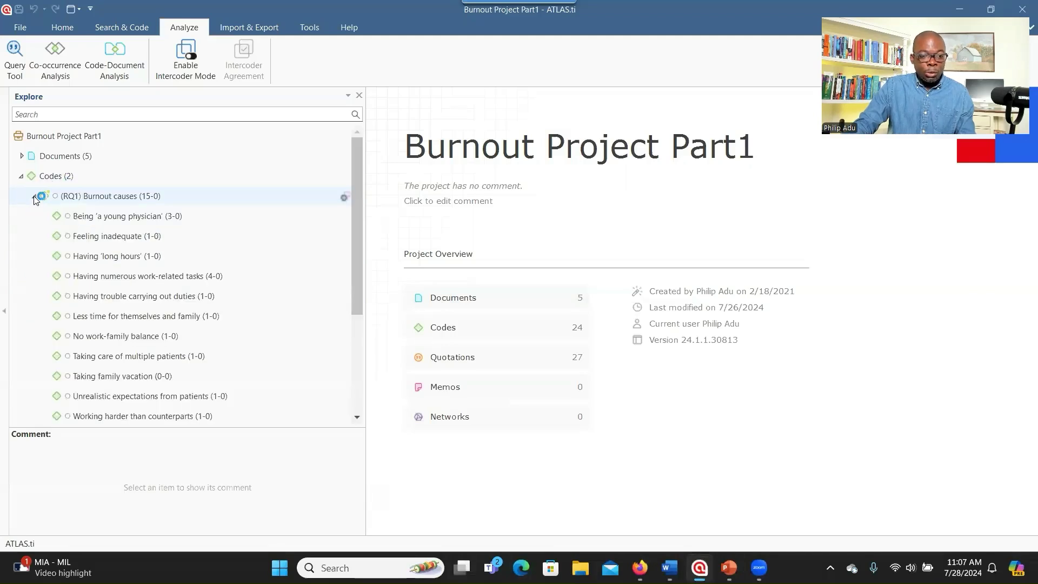
click(34, 197)
click(34, 196)
click(35, 195)
click(35, 196)
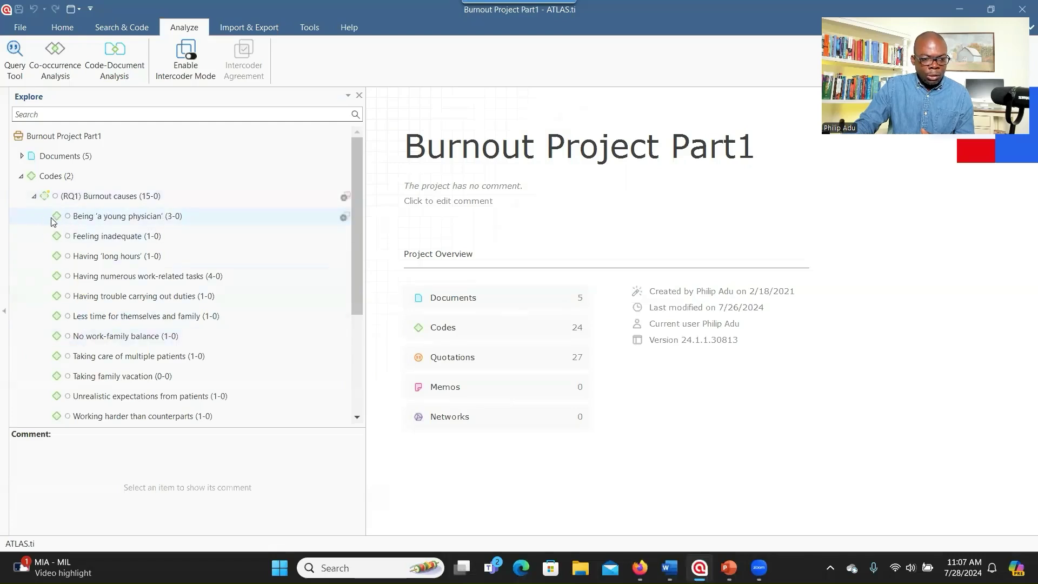
scroll(71, 262, down, 2)
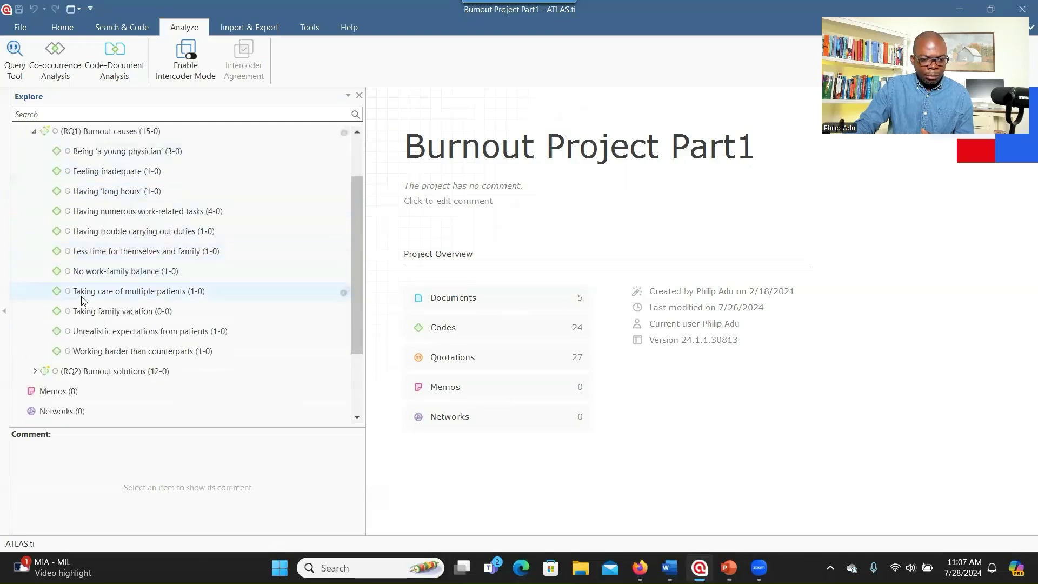
click(35, 372)
scroll(126, 374, down, 4)
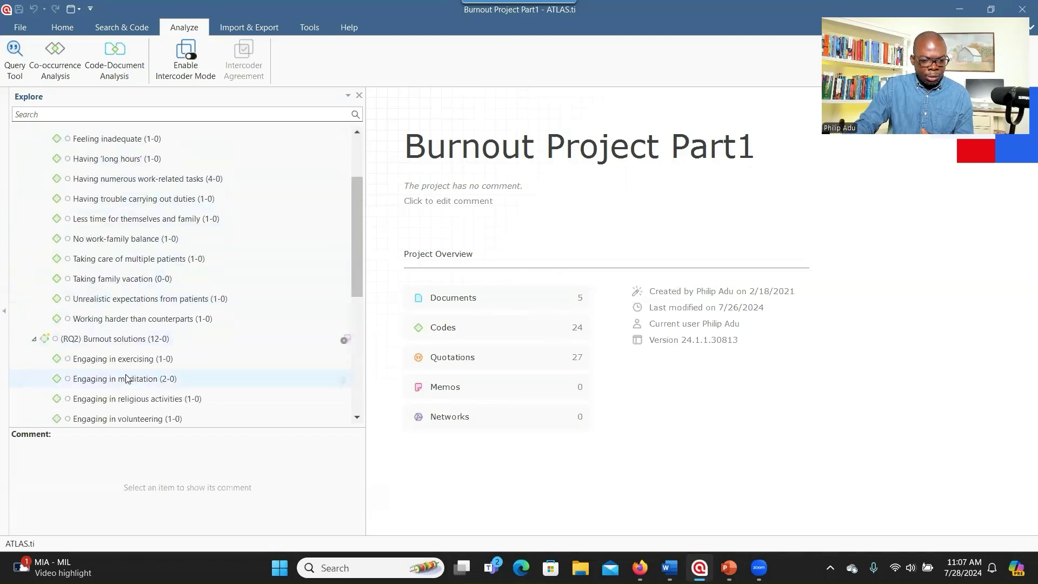
scroll(126, 366, down, 3)
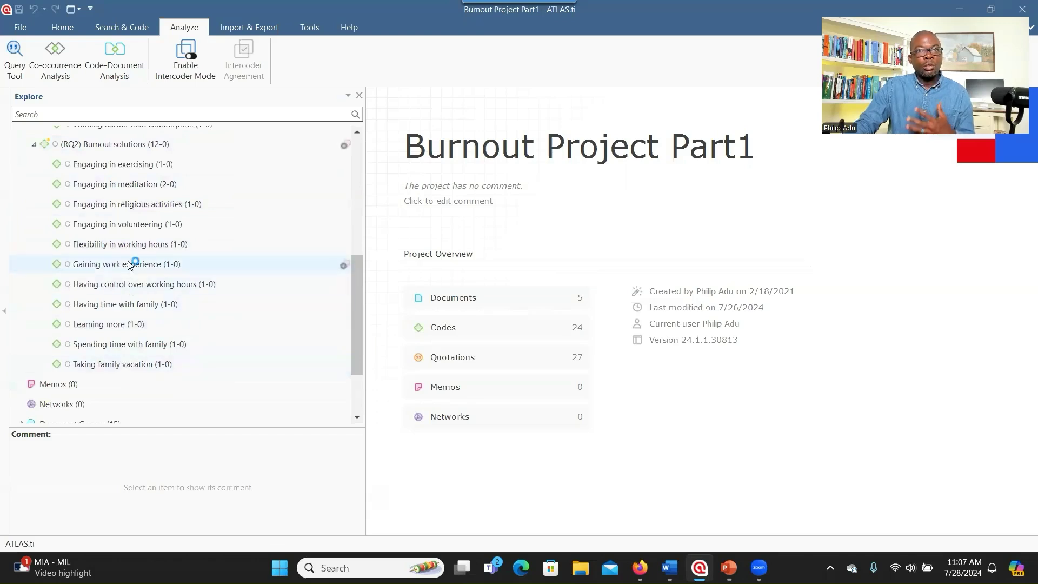
scroll(138, 294, down, 3)
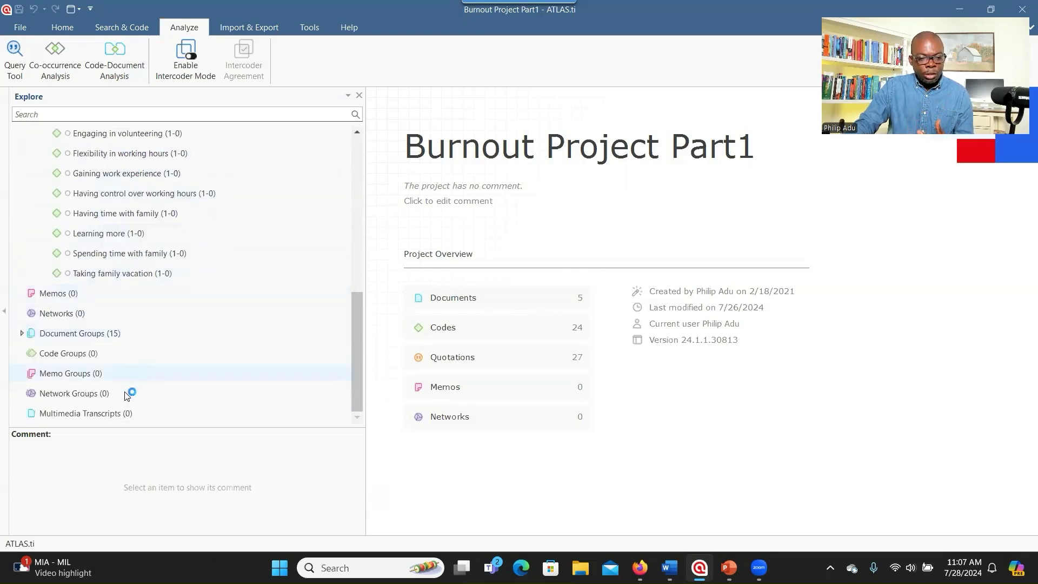
Open the Code Group Manager and start a new regular code group.
double_click(78, 355)
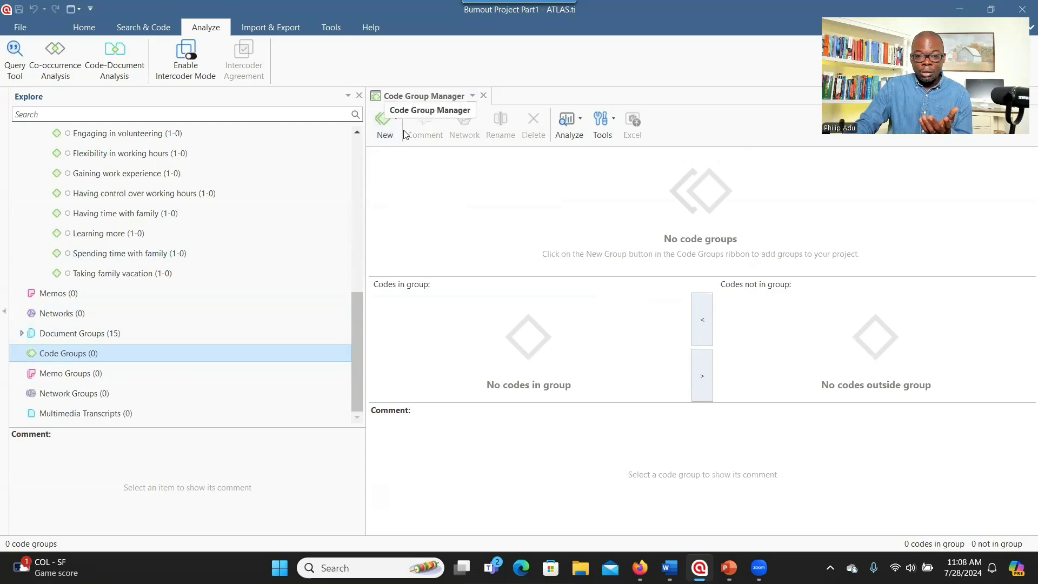
click(387, 133)
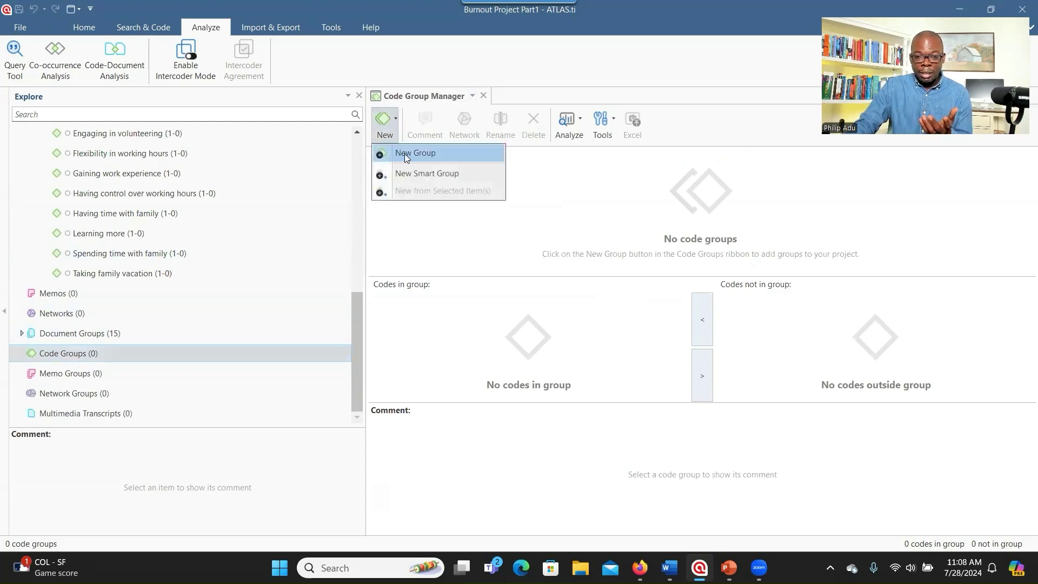
click(404, 153)
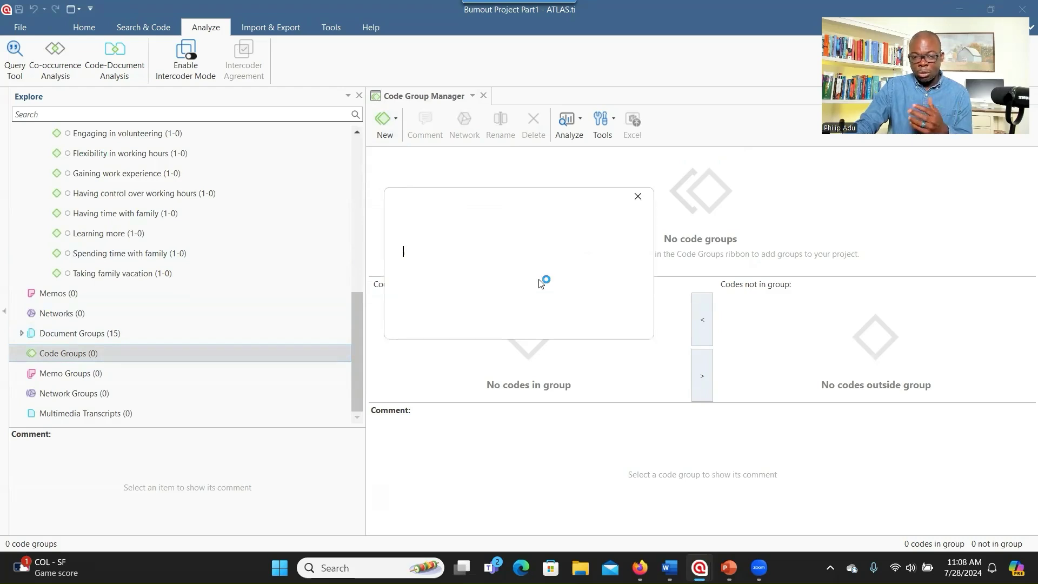
Switch to PowerPoint, copy the theme "Being new to the profession" from the Sorting outcome slide 24, and return to ATLAS.ti.
click(729, 567)
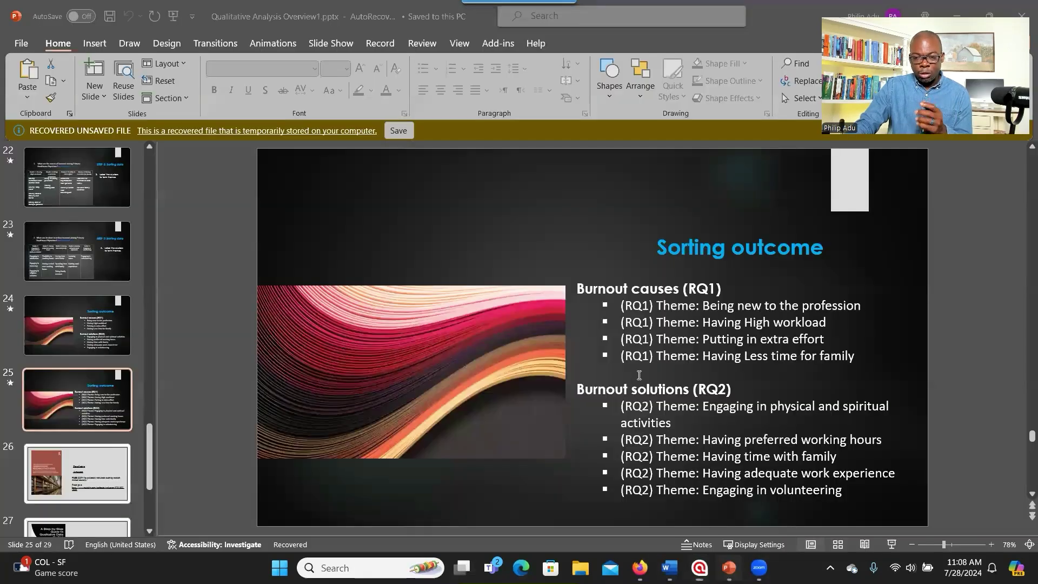
click(118, 330)
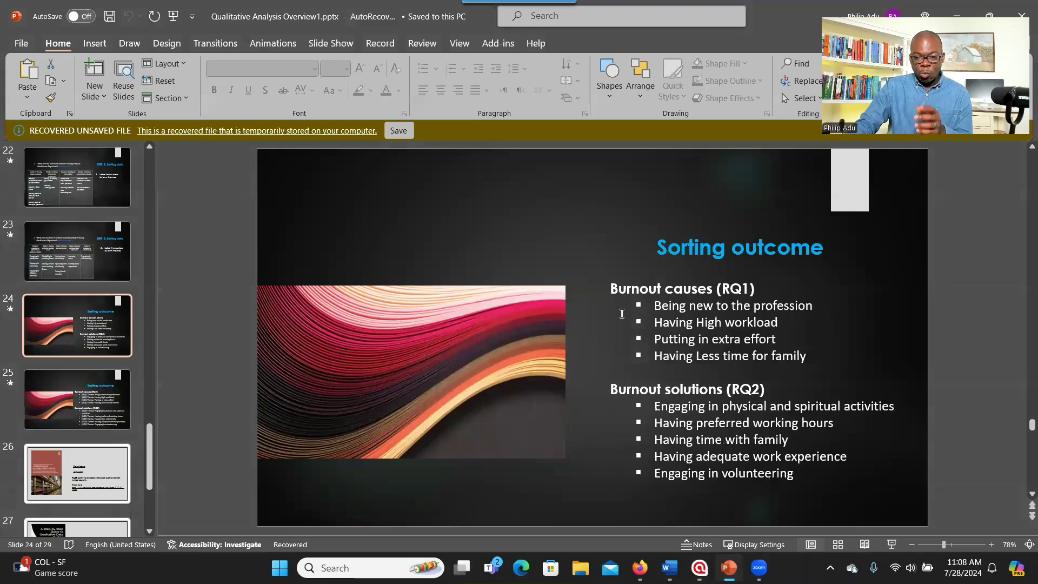
drag(822, 306, 669, 308)
key(ctrl+c)
right_click(668, 308)
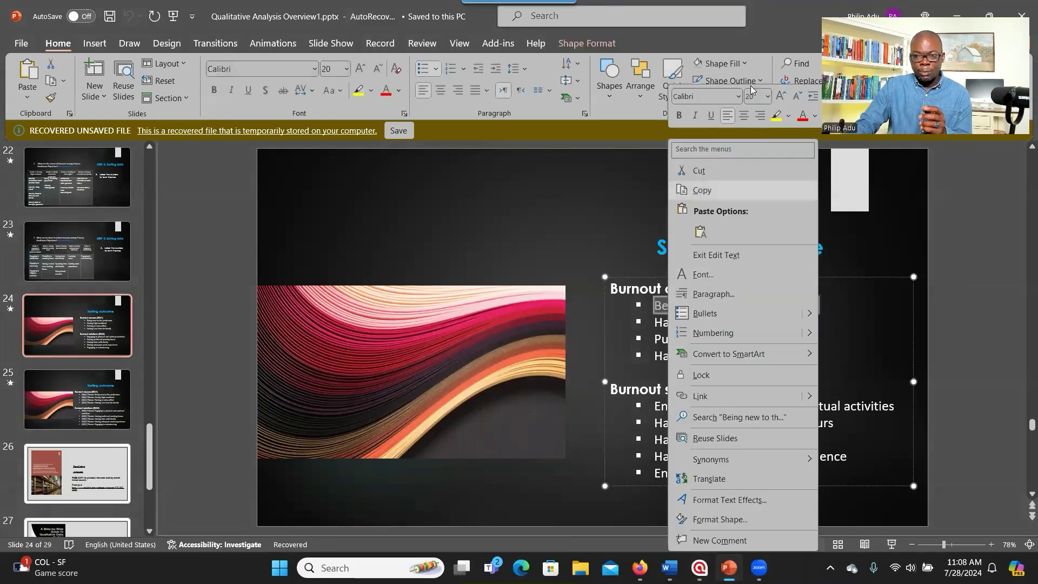
drag(778, 17, 713, 137)
click(889, 133)
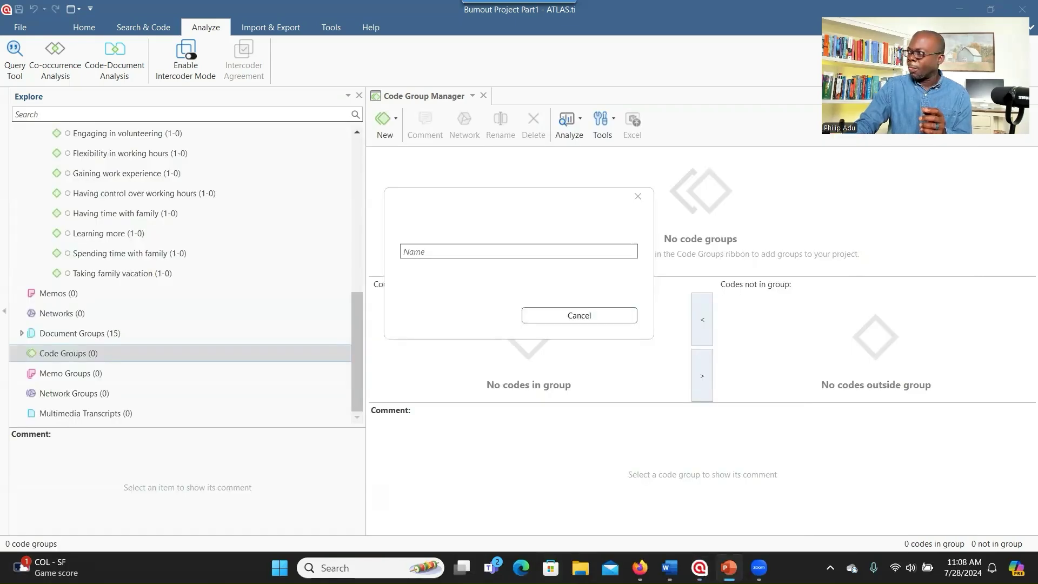
Paste the copied theme as the group name, prefix it with "(RQ1) Theme: ", and create the code group.
click(419, 250)
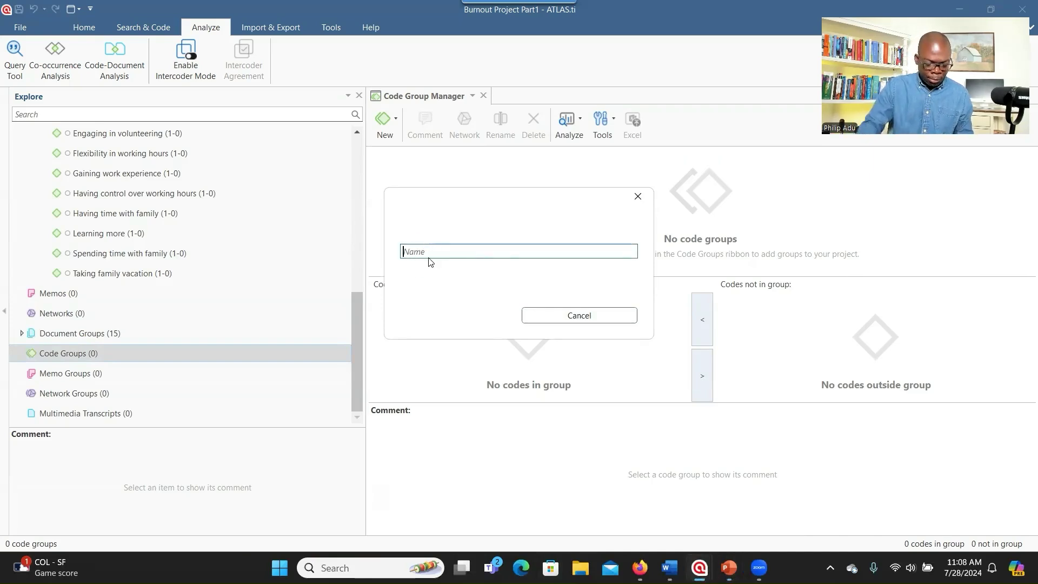
key(ctrl+v)
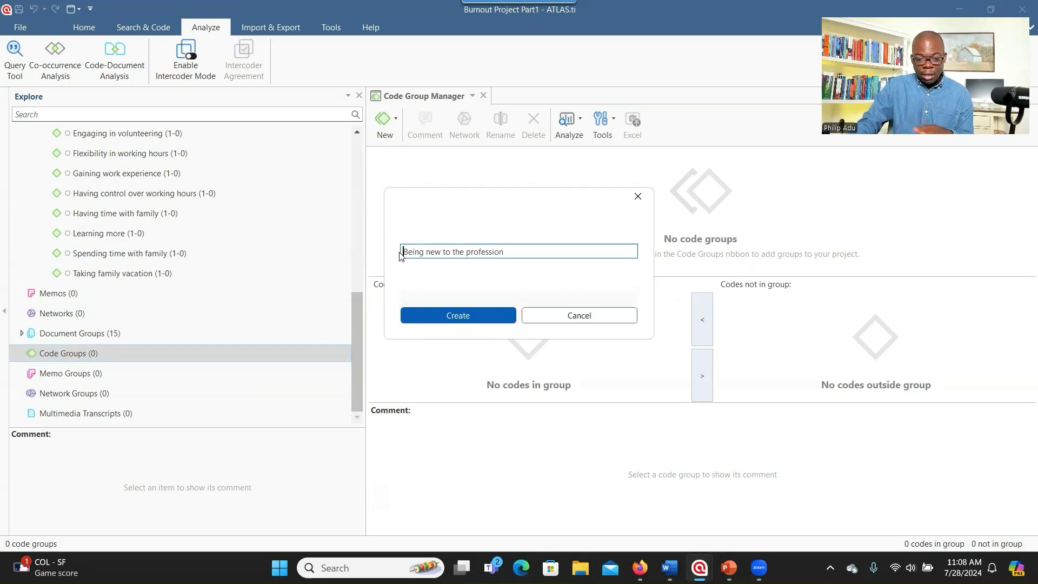
text(()
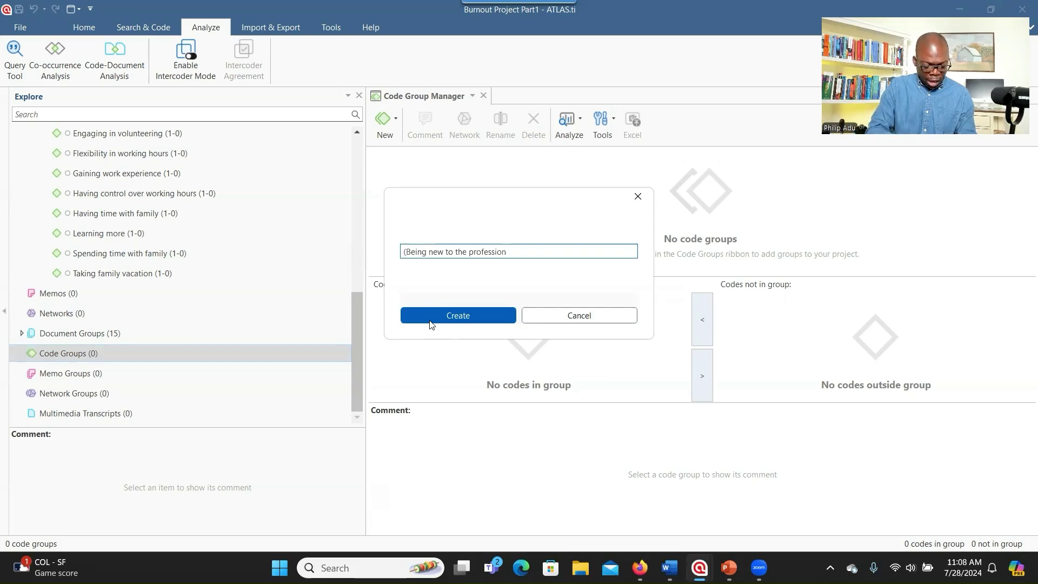
text(RQ1)
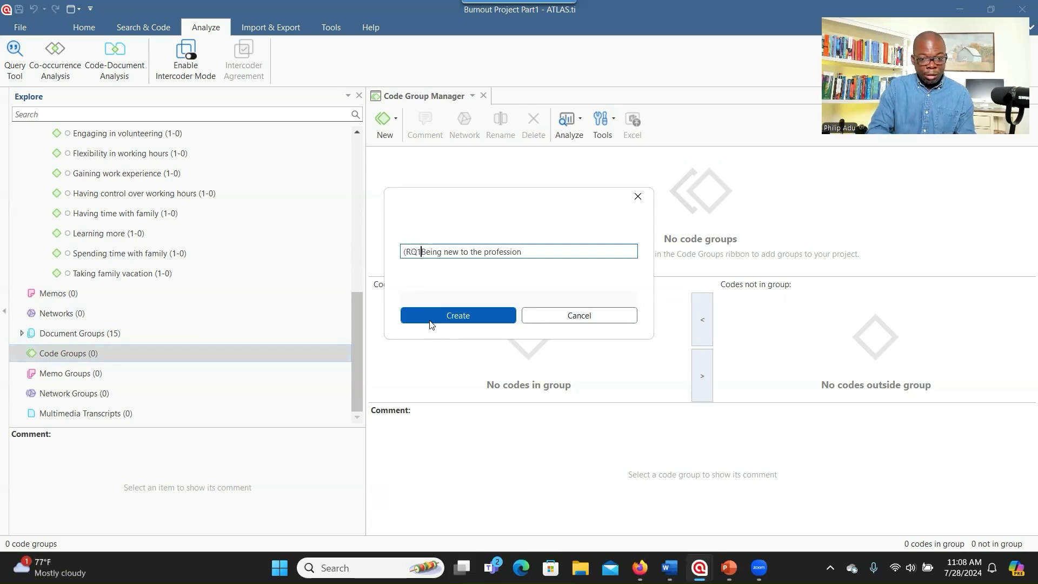
text())
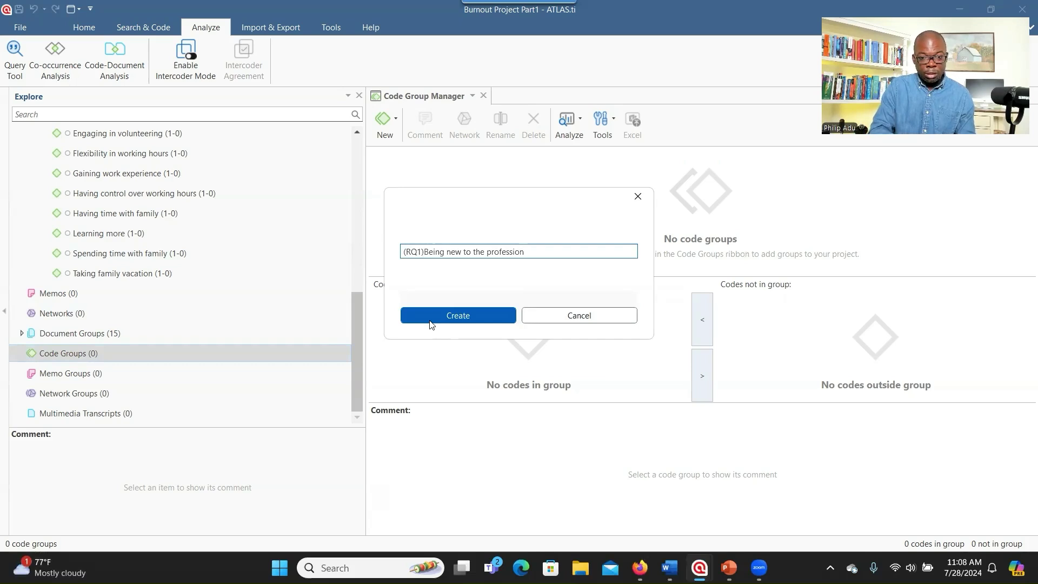
text( Theme)
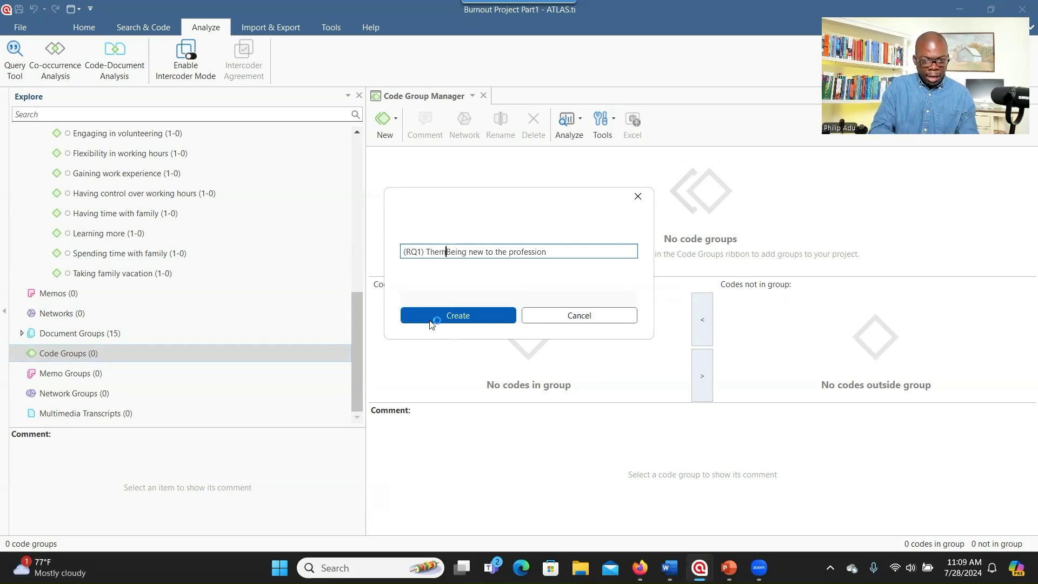
text(:)
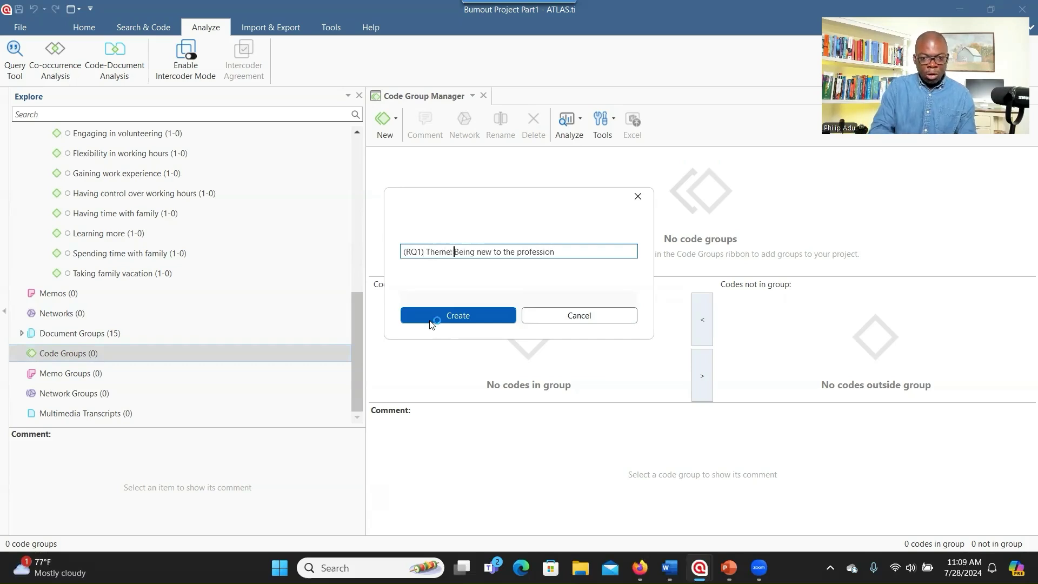
click(445, 316)
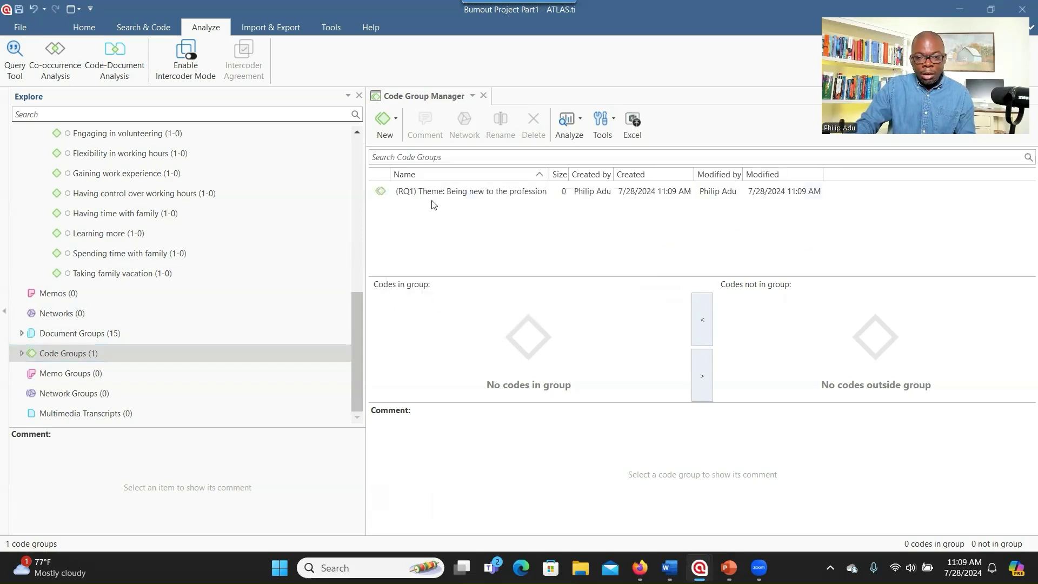
Add the (RQ1) Burnout causes codes Being 'a young physician' and Feeling inadequate to the "(RQ1) Theme: Being new to the profession" group.
click(465, 198)
scroll(803, 335, down, 5)
scroll(804, 335, up, 5)
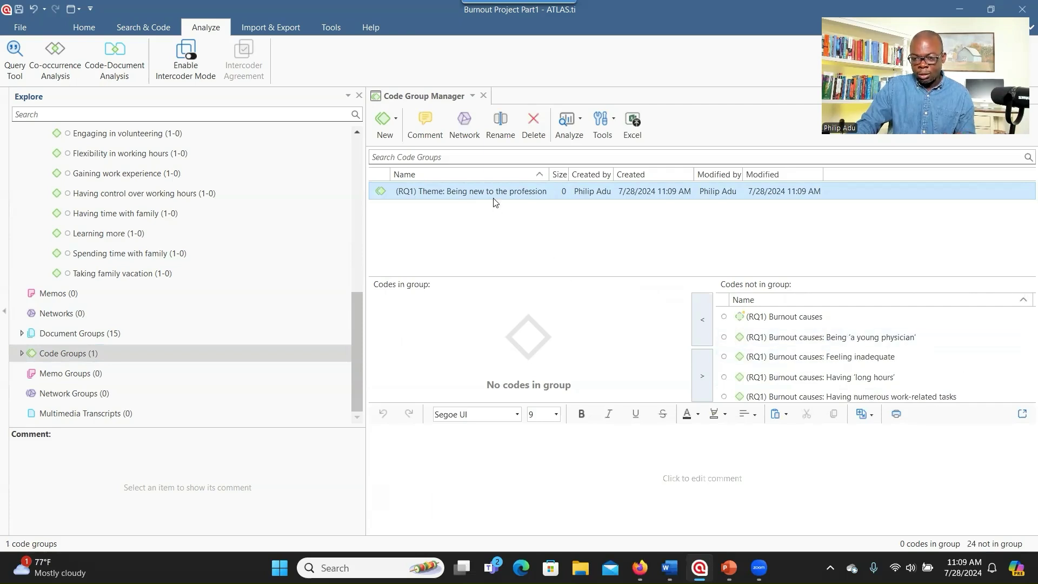
key(alt+Tab)
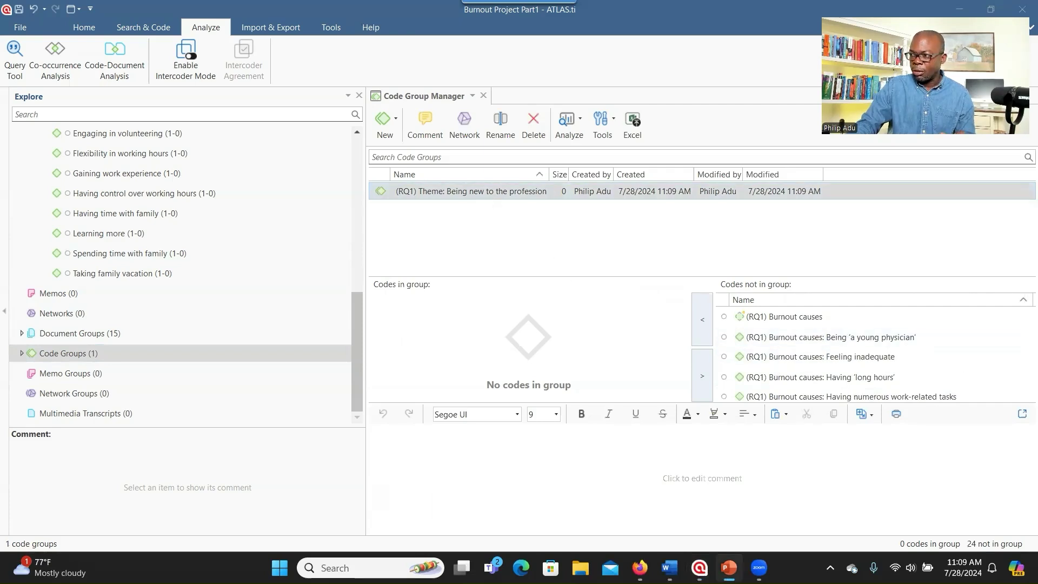
double_click(860, 340)
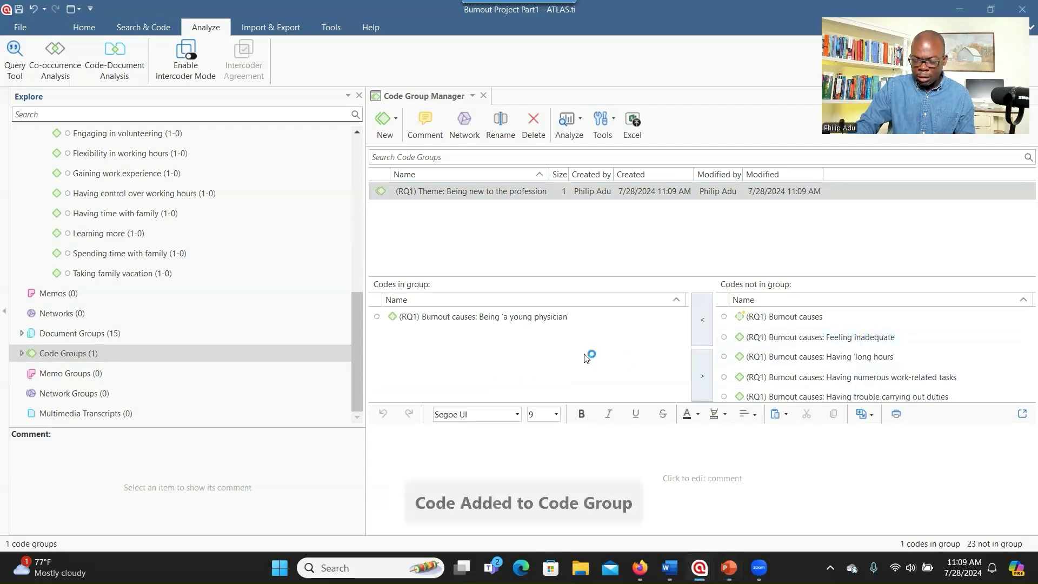
scroll(814, 359, down, 1)
scroll(813, 361, up, 1)
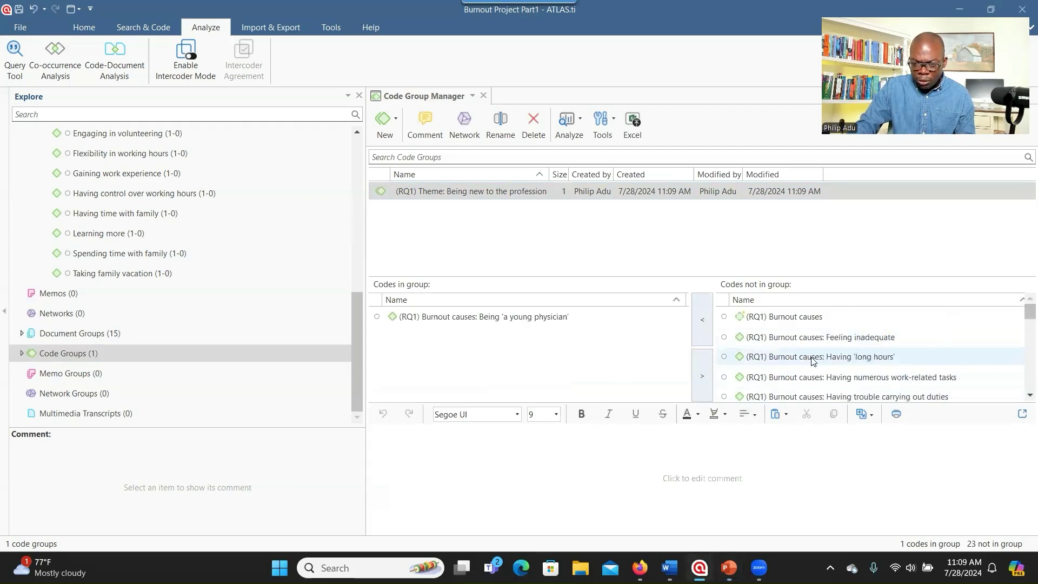
double_click(849, 338)
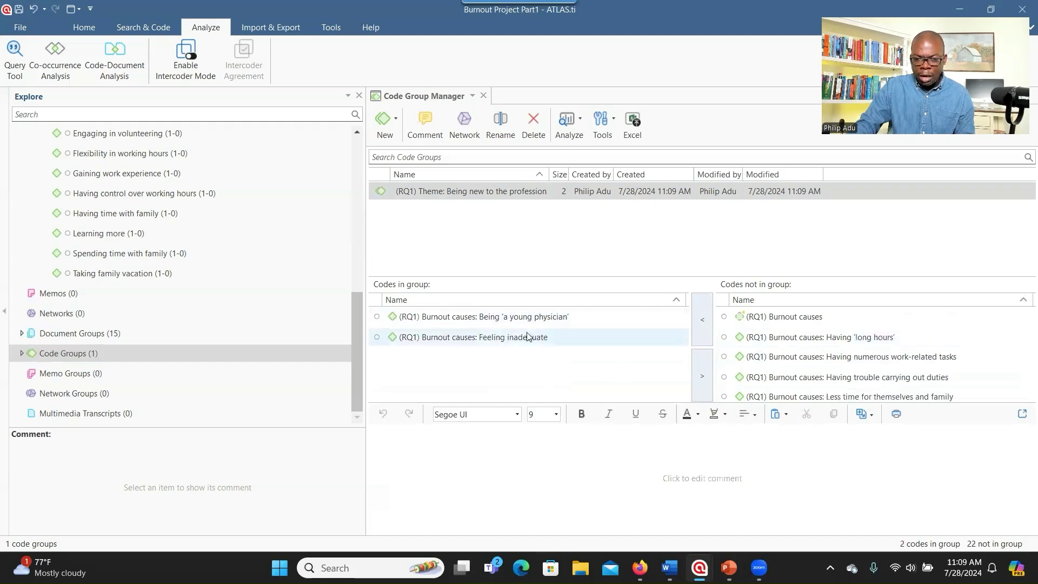
Expand Code Groups and the "(RQ1) Theme: Being new to the profession" group in the project tree to review its member codes.
click(517, 195)
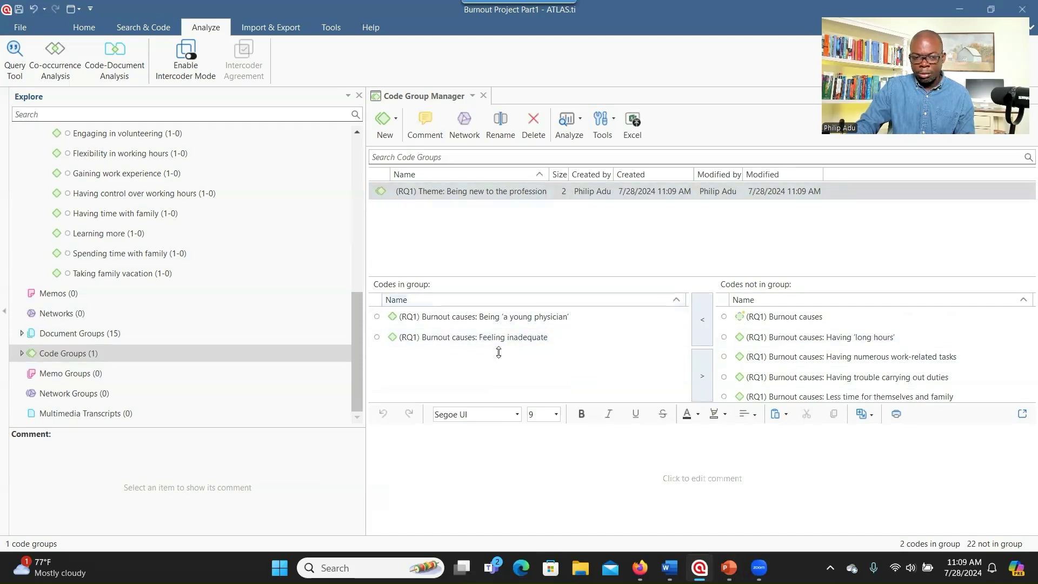
click(16, 356)
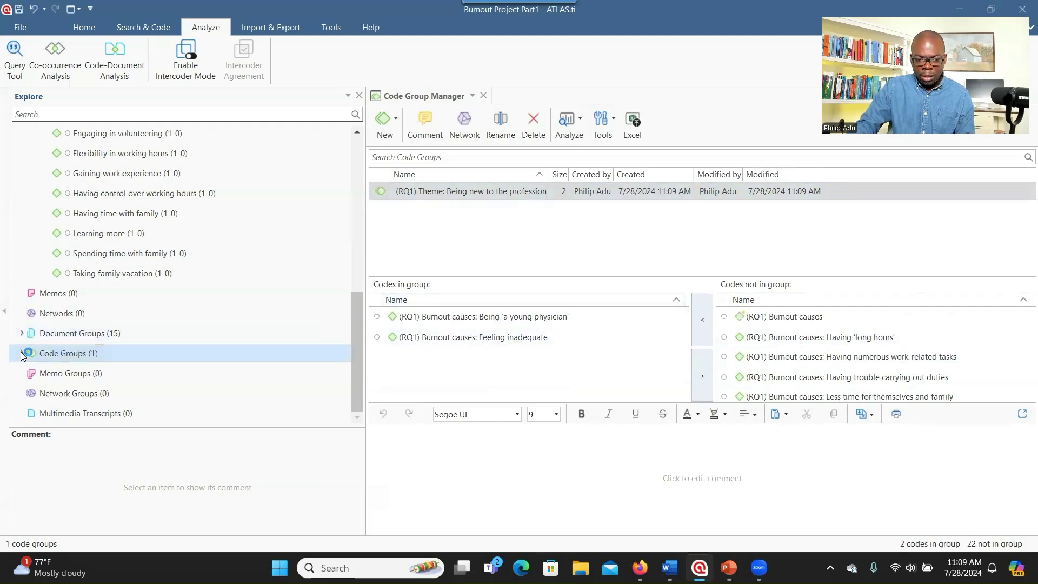
click(22, 353)
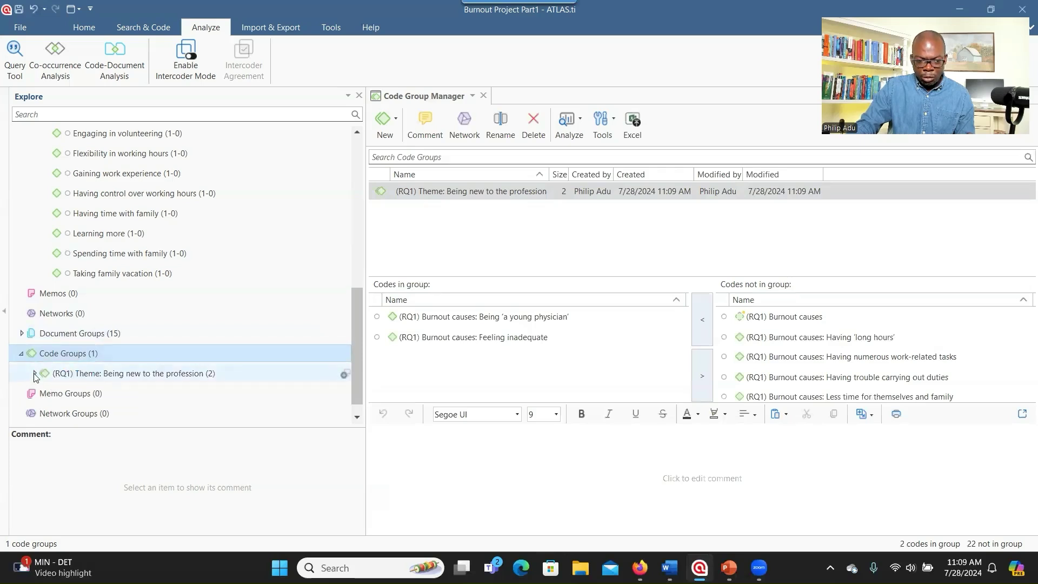
click(34, 374)
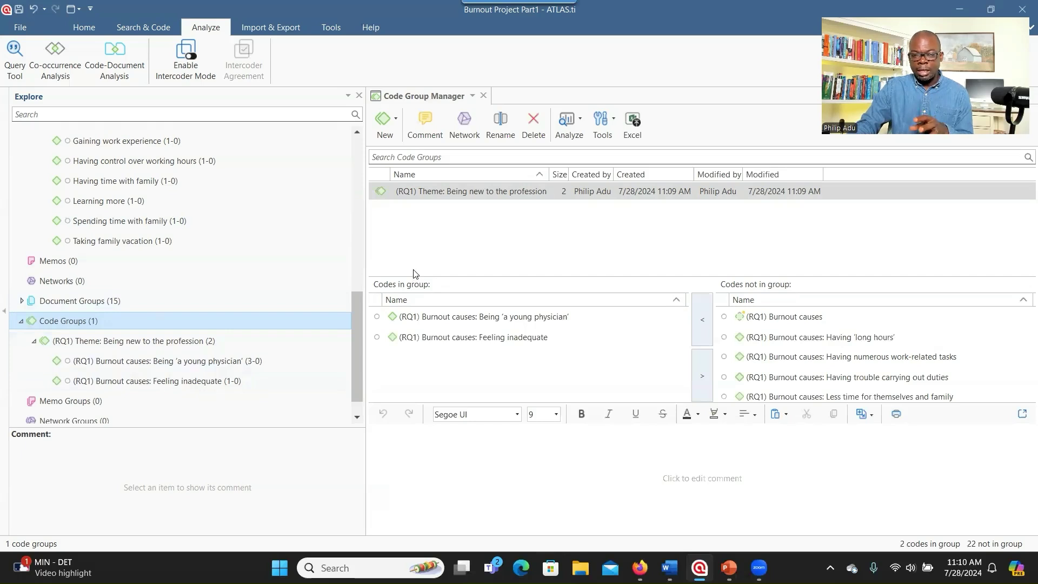
scroll(785, 346, down, 3)
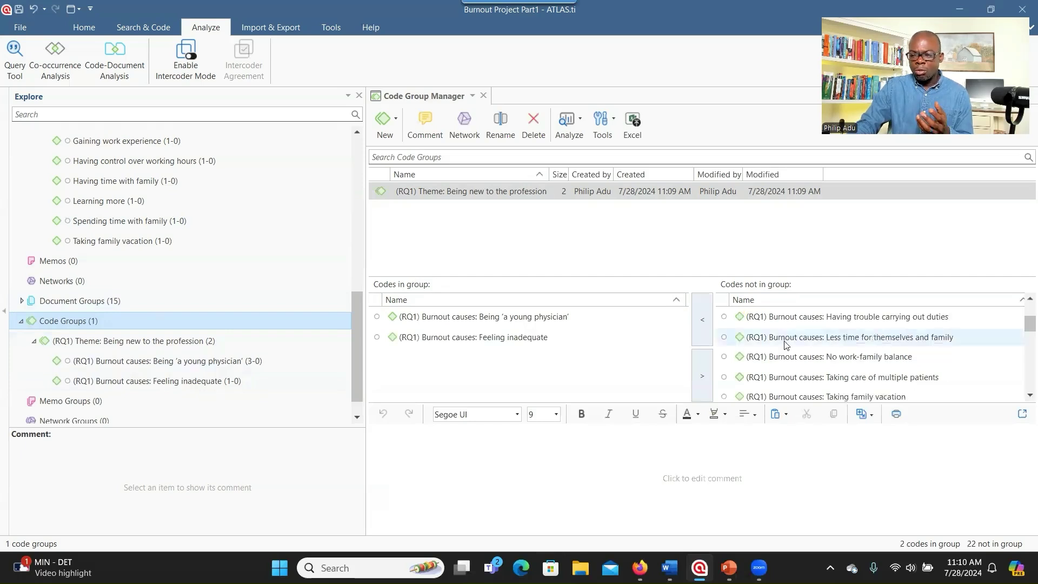
drag(786, 344, 438, 280)
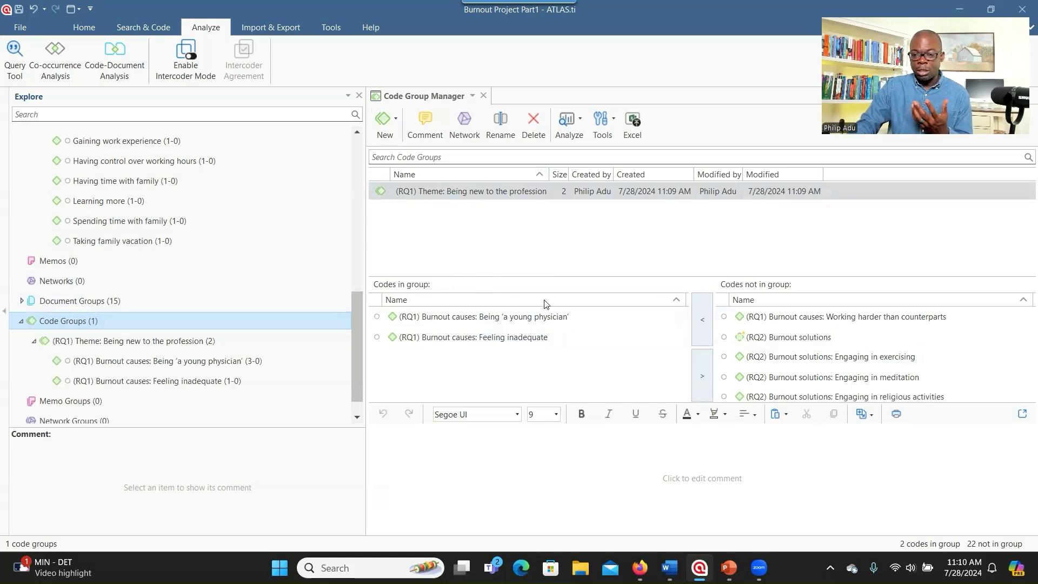
click(809, 361)
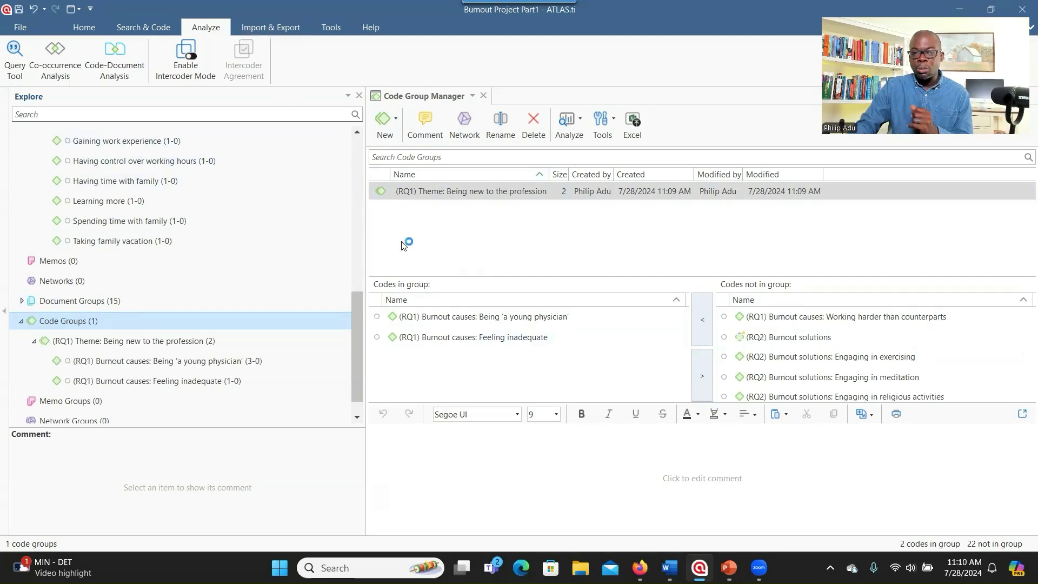
Export the codebook as an XLSX file named "Burnout Project Part1_New" on the Desktop, including headers, and cancel Excel's document recovery prompt.
click(282, 28)
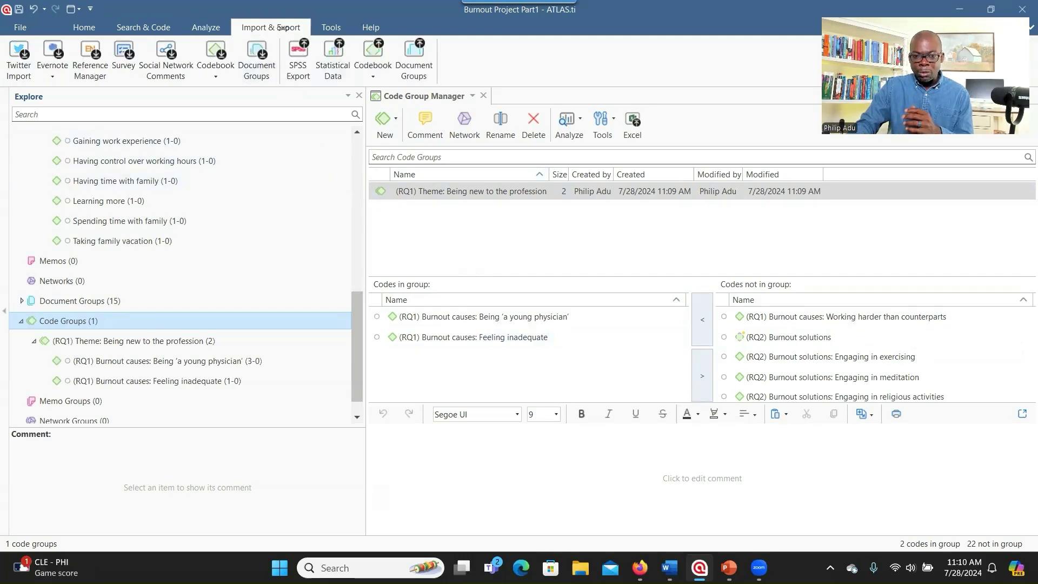
click(373, 78)
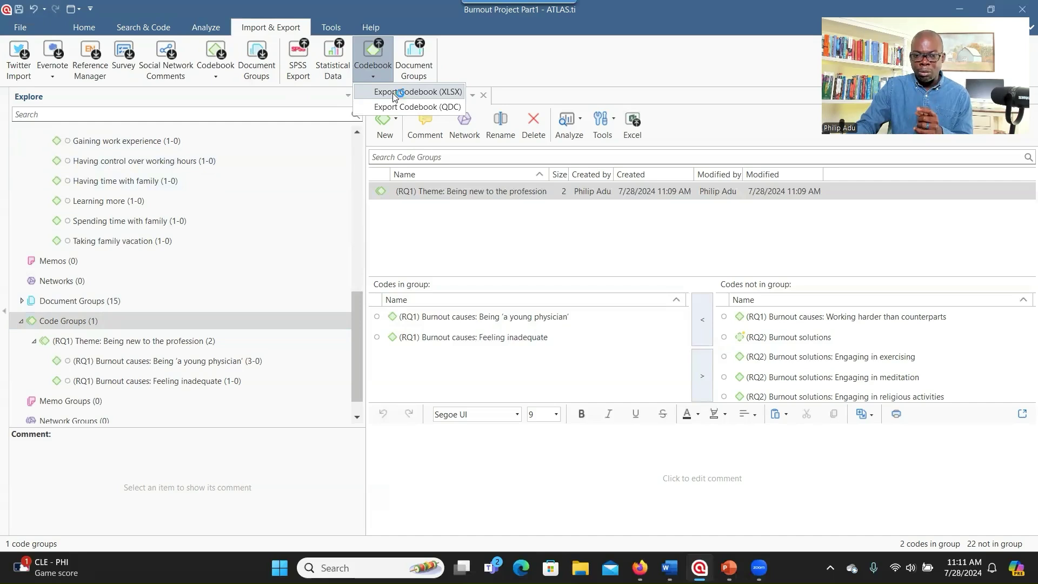
click(393, 91)
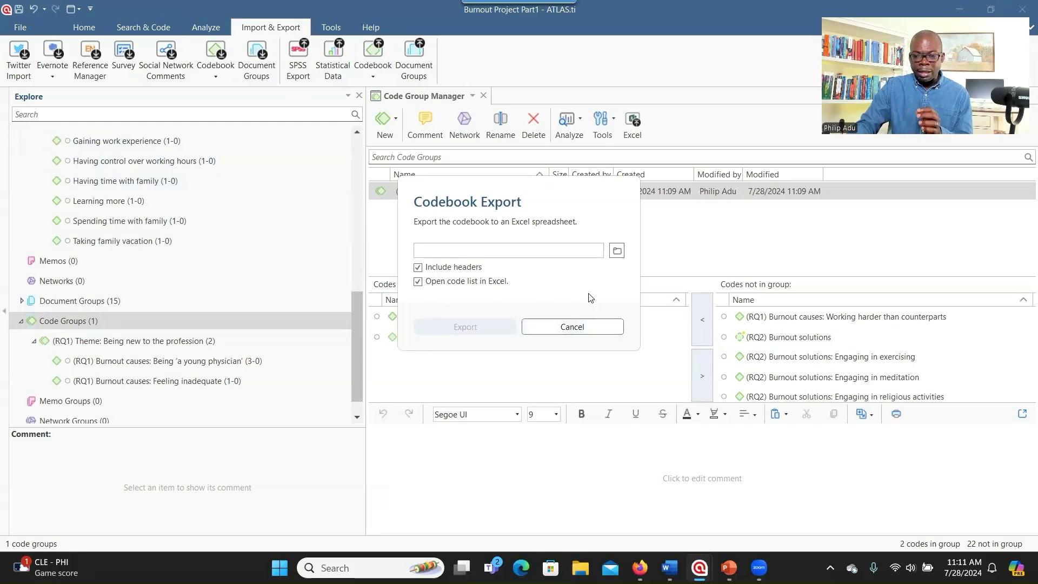
click(616, 251)
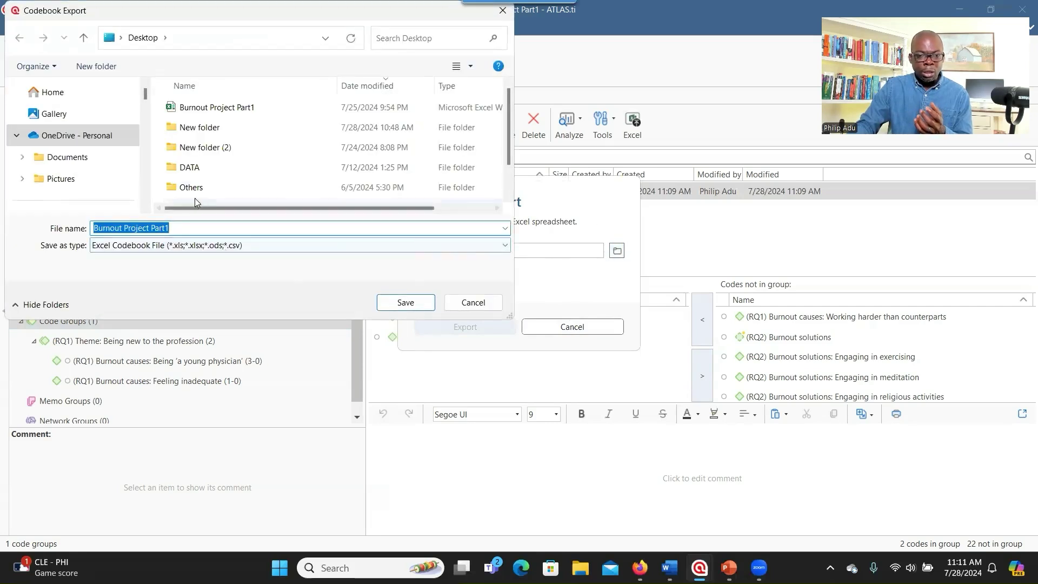
click(192, 231)
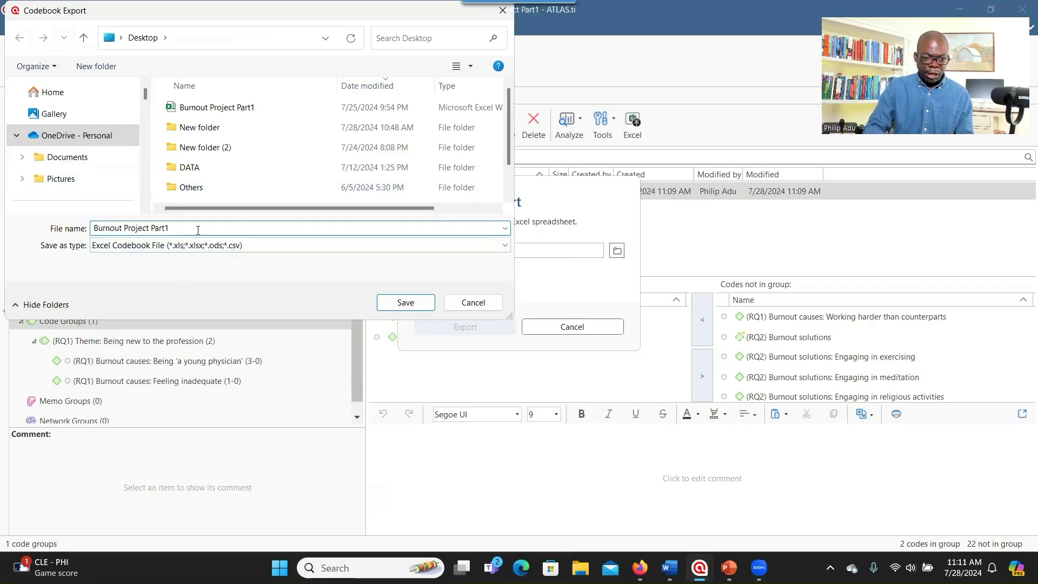
key(BackSpace)
text(1)
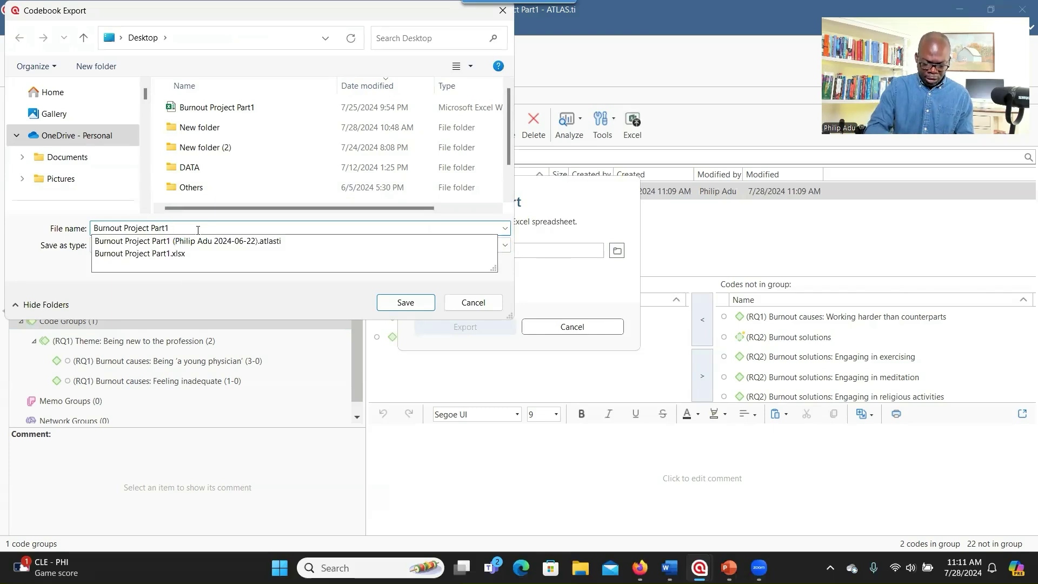
text(_New)
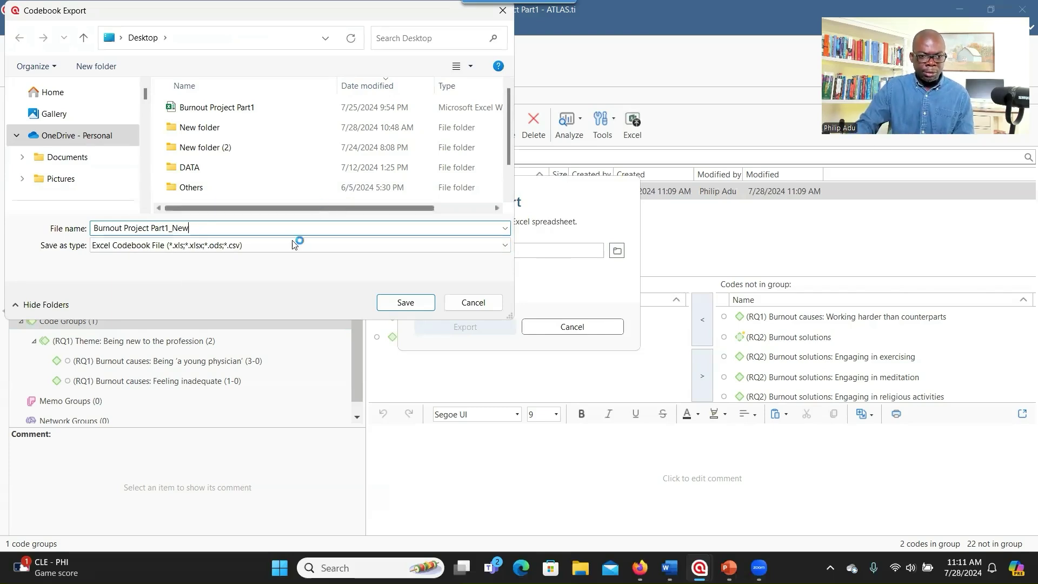
click(383, 303)
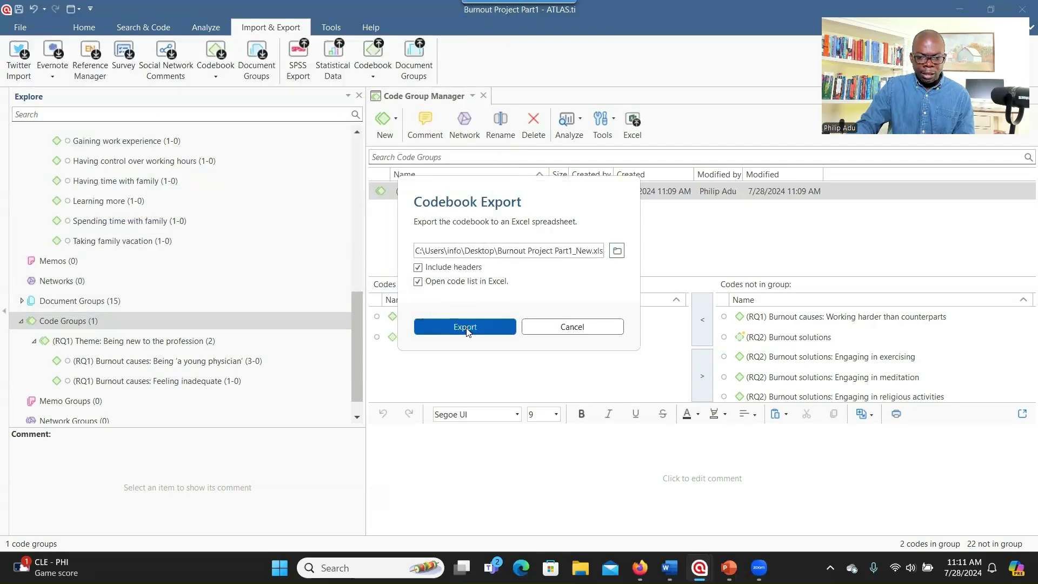
click(466, 328)
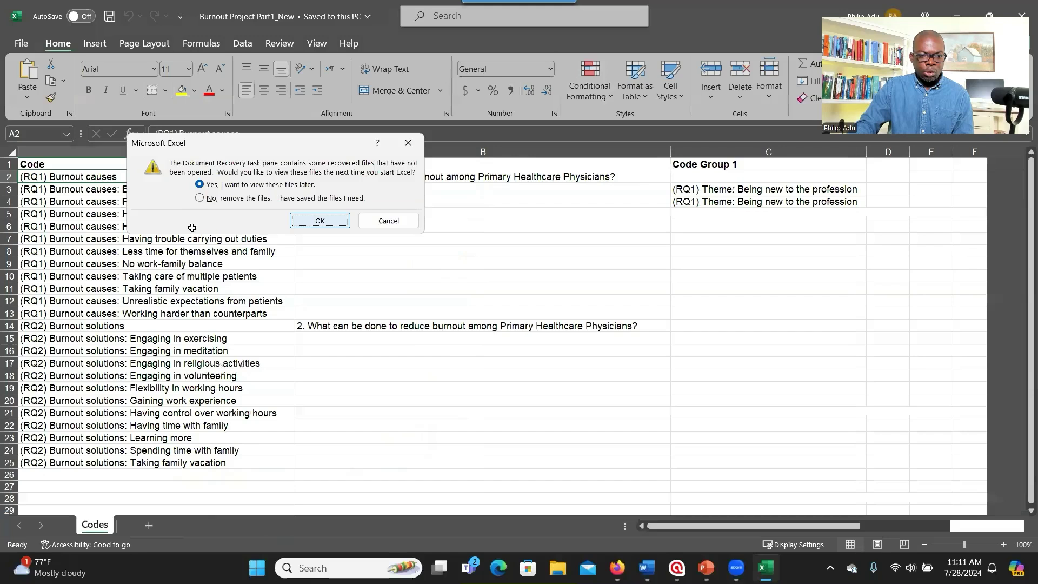
click(388, 221)
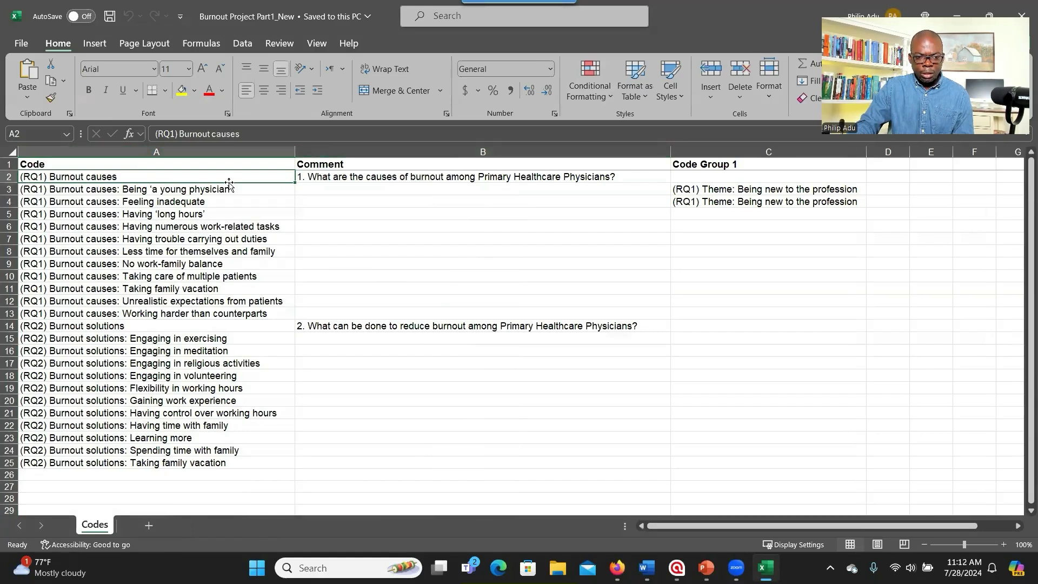
Examine the Comment column of the exported codebook from row 2 down to row 13.
click(324, 178)
key(Down)
key(Down)
key(Down)
key(Down)
key(Down)
key(Down)
key(Down)
key(Down)
key(Down)
key(Down)
key(Down)
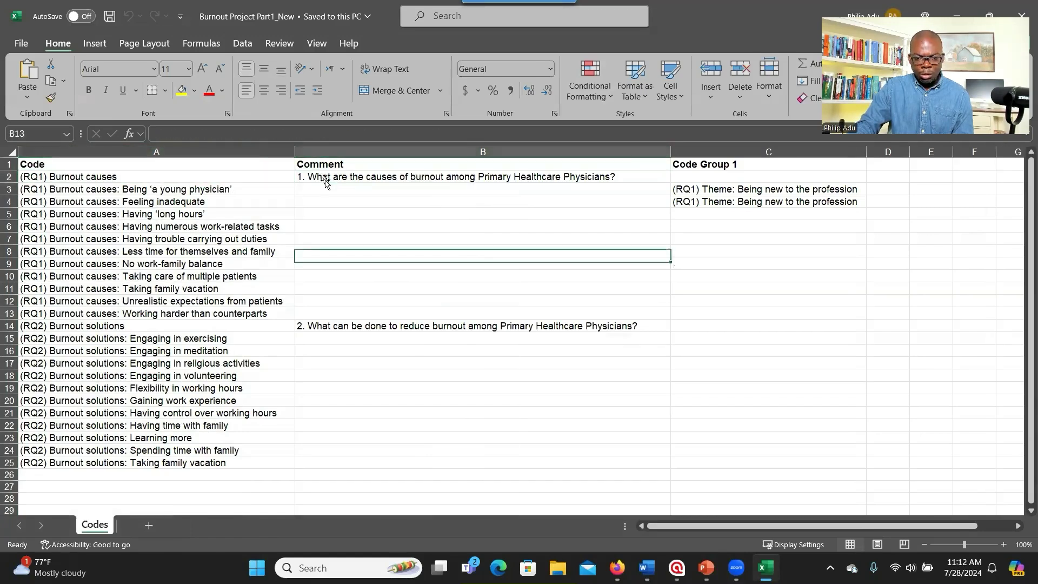
Delete the Code Group 1 column from the exported codebook and select the (RQ2) Burnout solutions codes in A15:A25.
click(745, 199)
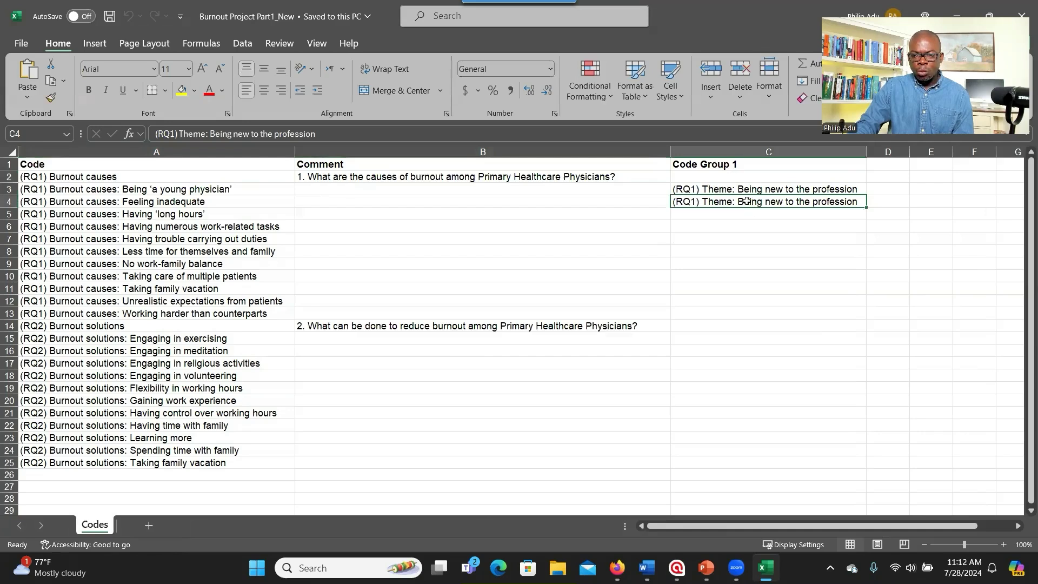
click(709, 152)
right_click(709, 152)
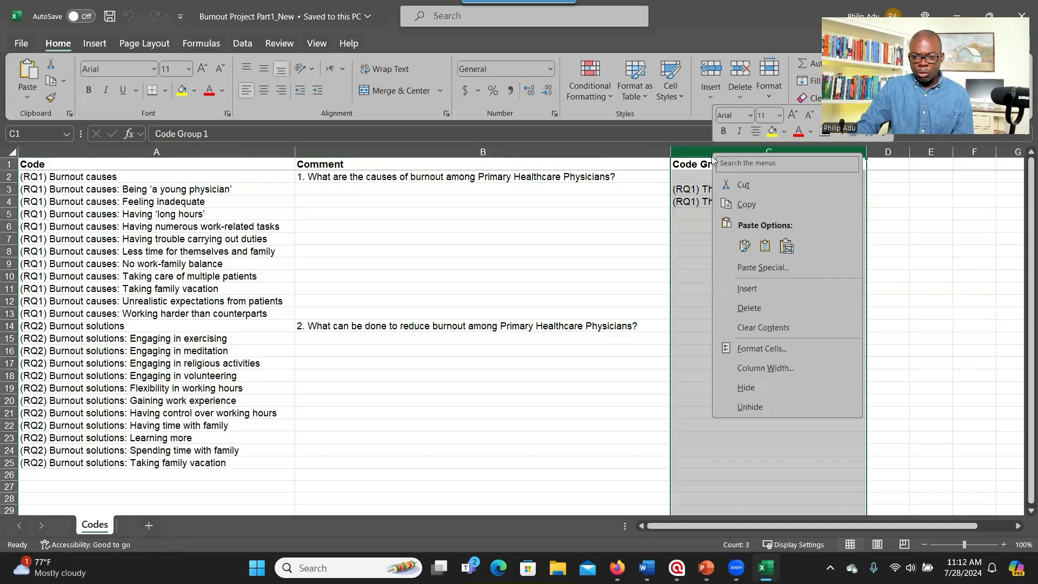
click(747, 307)
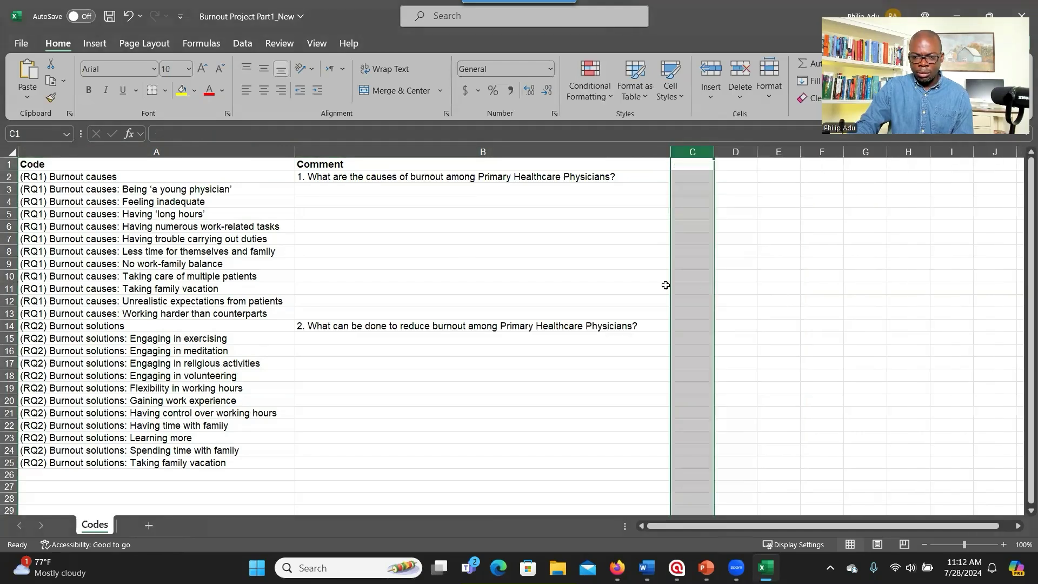
drag(178, 189, 170, 463)
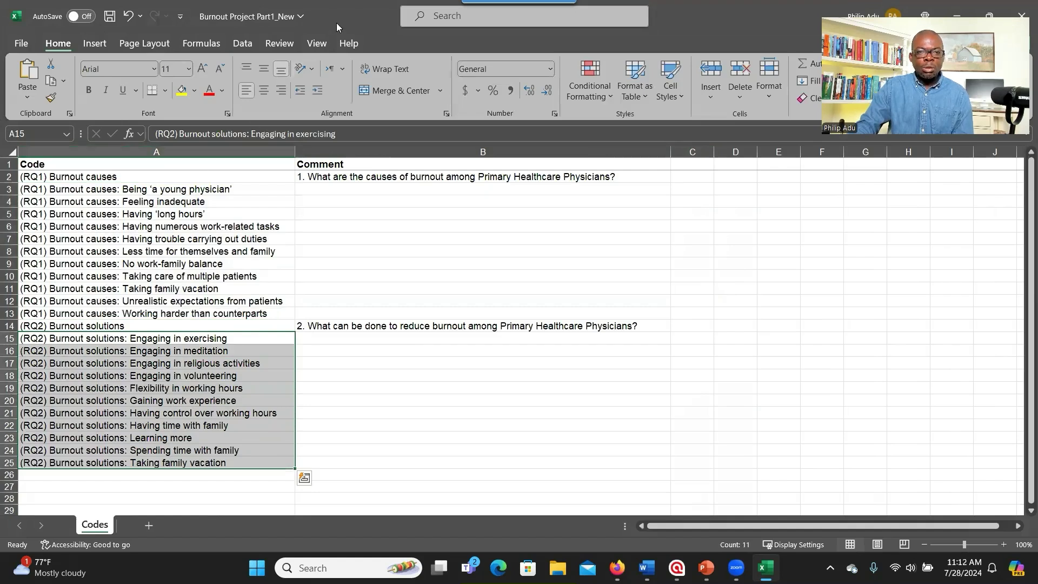
Switch to the Word document and insert a table with five columns and two rows below the Burnout causes research question.
key(alt+Tab)
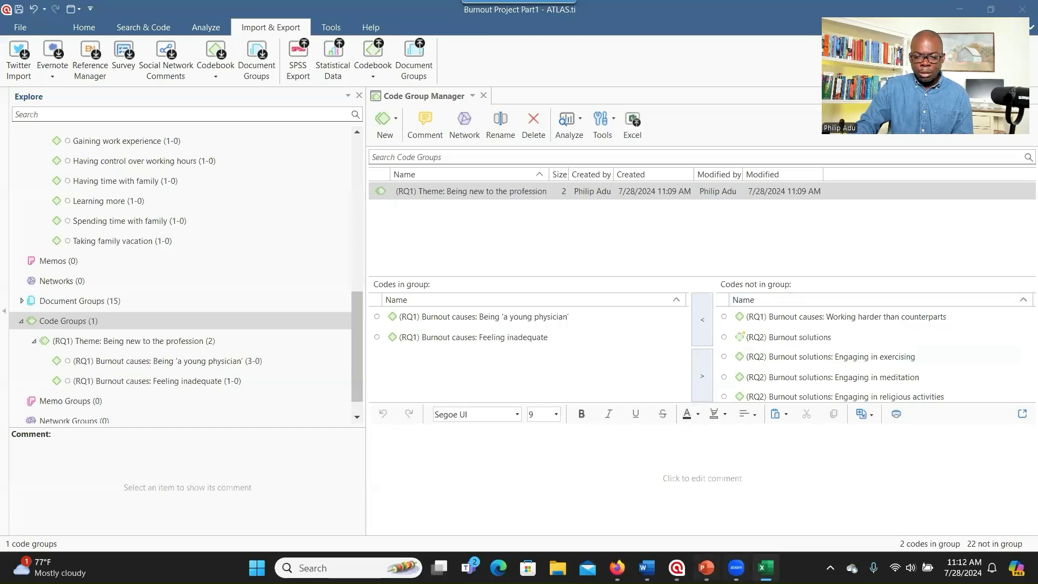
mouse_move(646, 568)
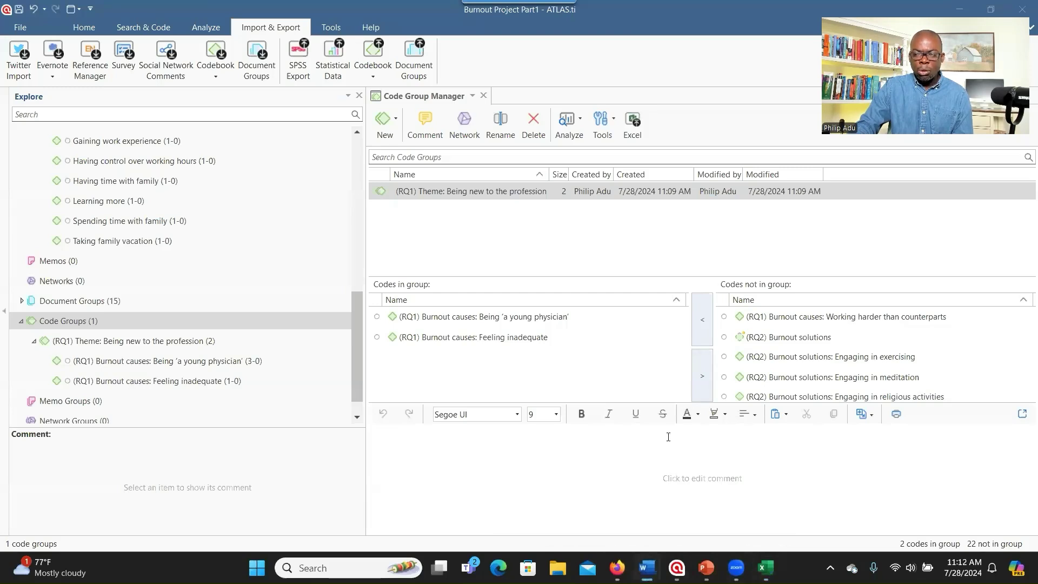
key(alt+Tab)
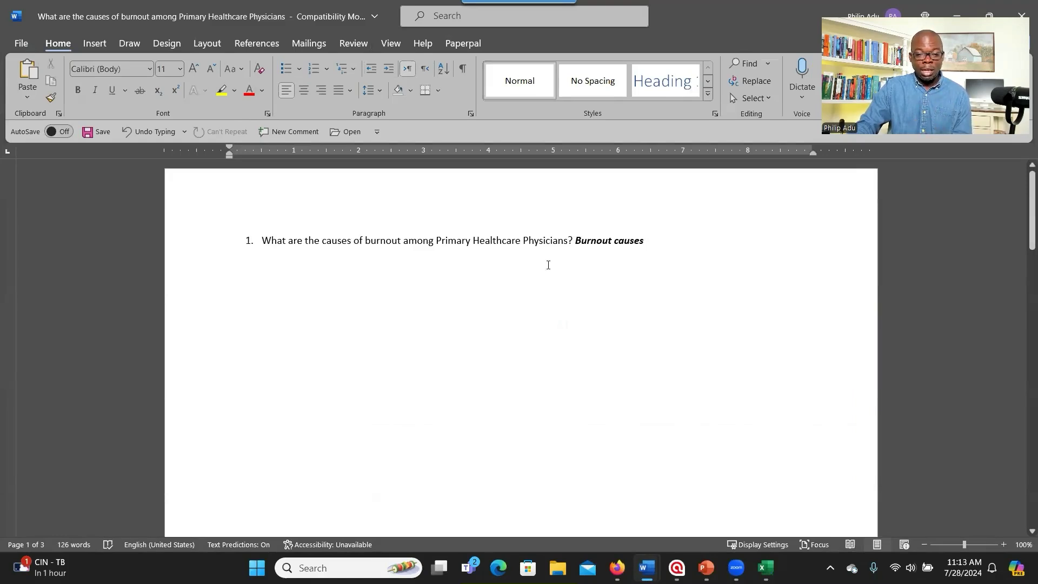
click(302, 241)
click(334, 285)
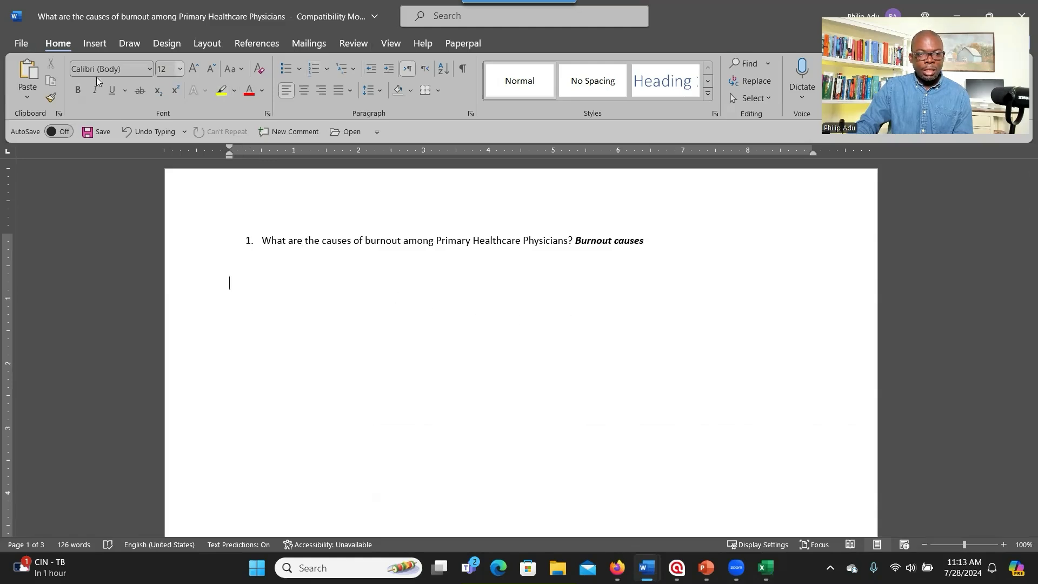
click(91, 44)
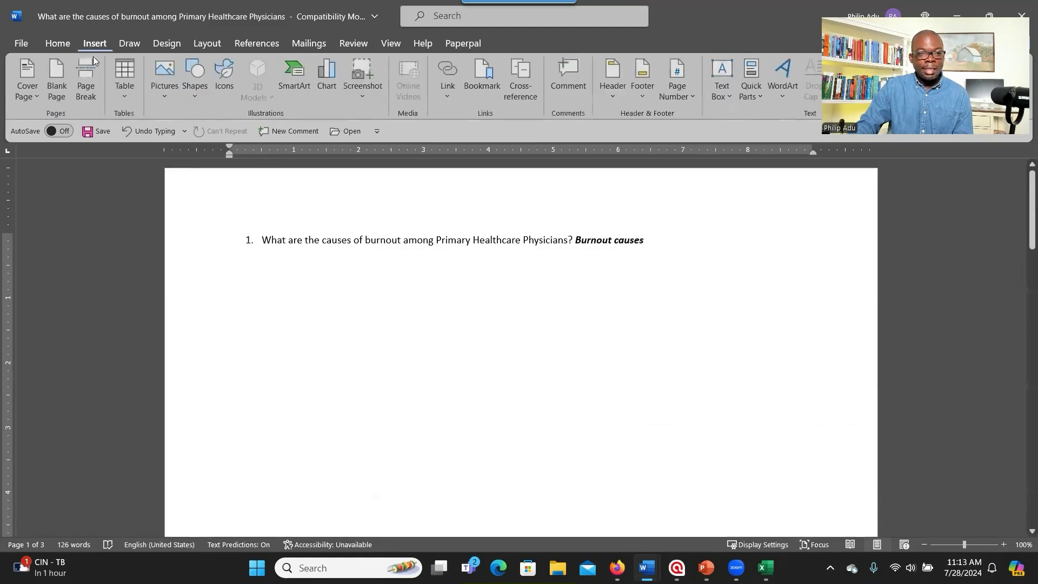
click(123, 87)
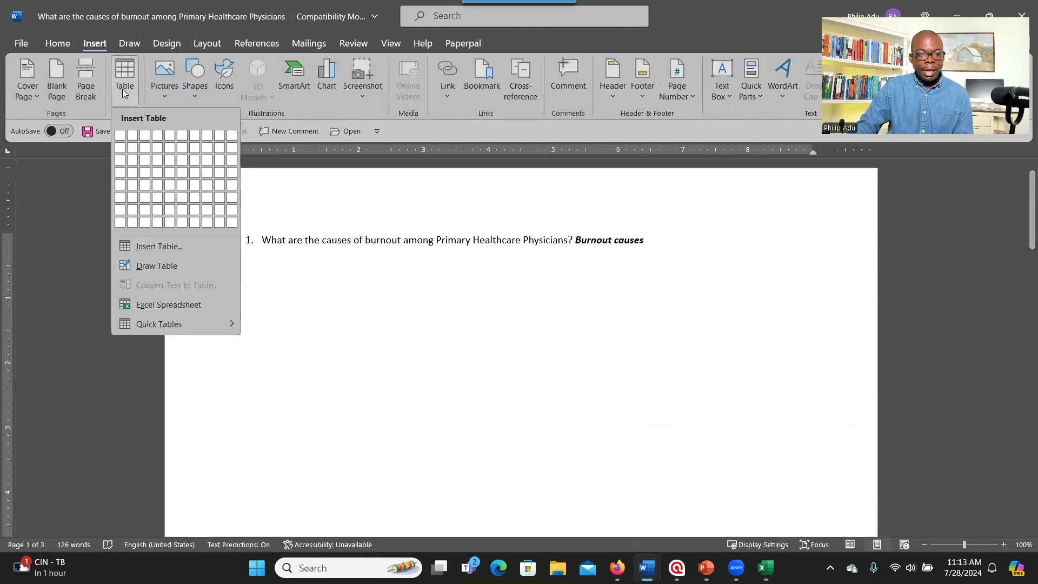
click(168, 150)
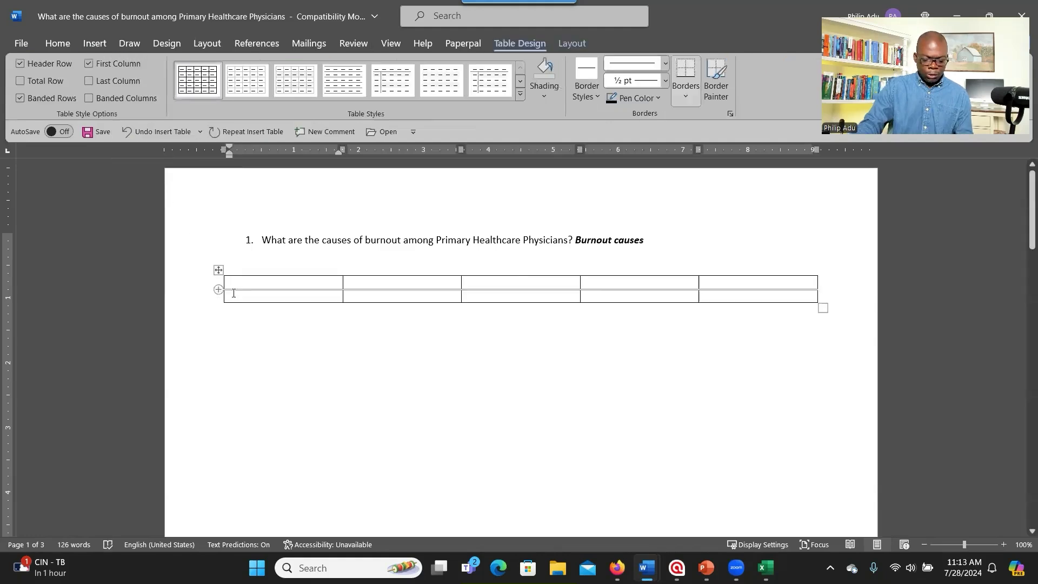
Label the table's five header cells Cluster 1, Cluster 2, Cluster 3, Cluster 4 and Cluster 5.
text(Cluster 1)
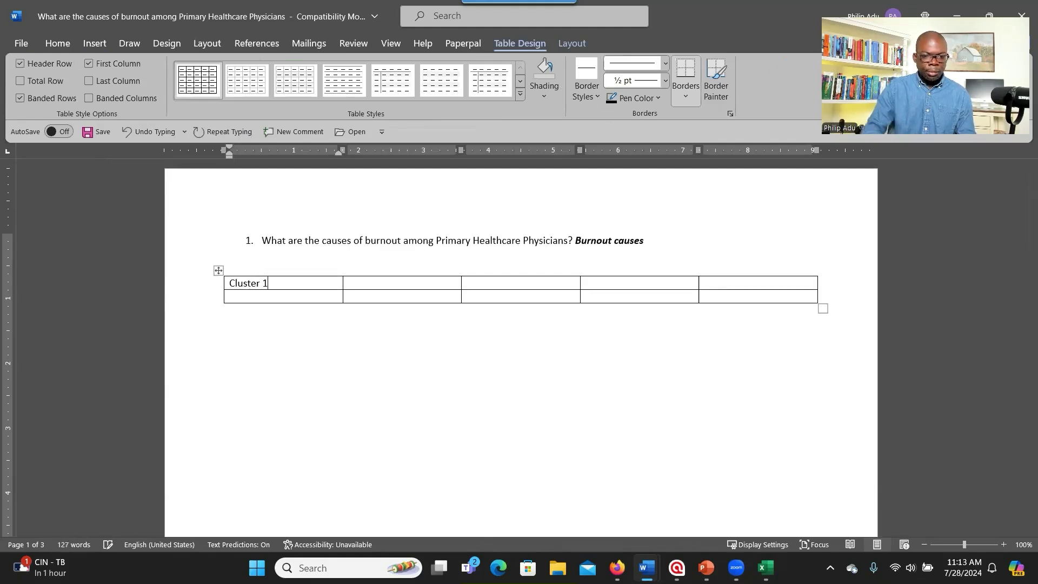
key(Tab)
text(Cluster)
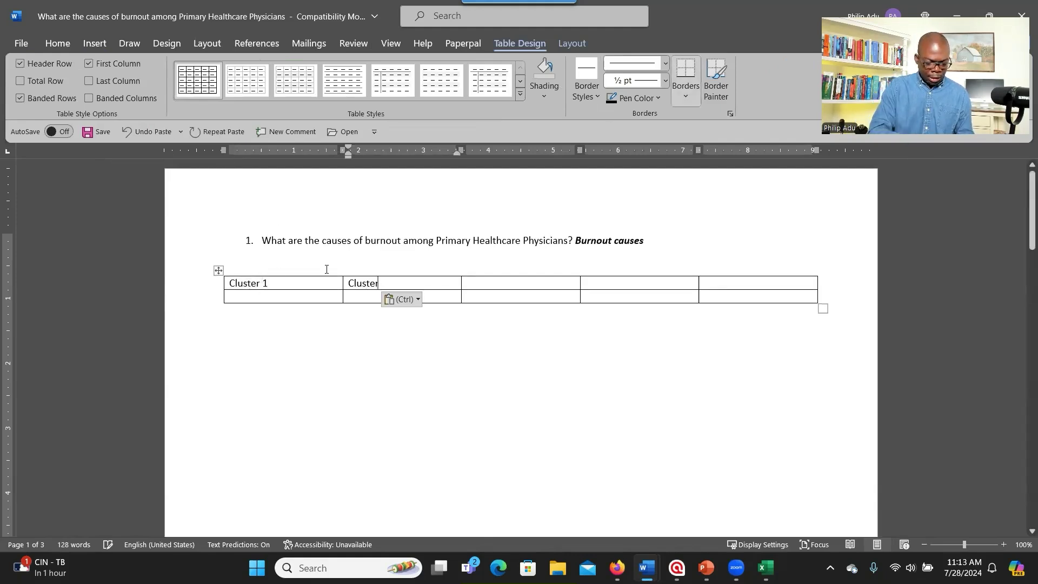
text(2)
key(Tab)
text(Cluster)
text(3)
key(Tab)
text(Cluster)
text(4)
key(Tab)
text(Cluster)
text(5)
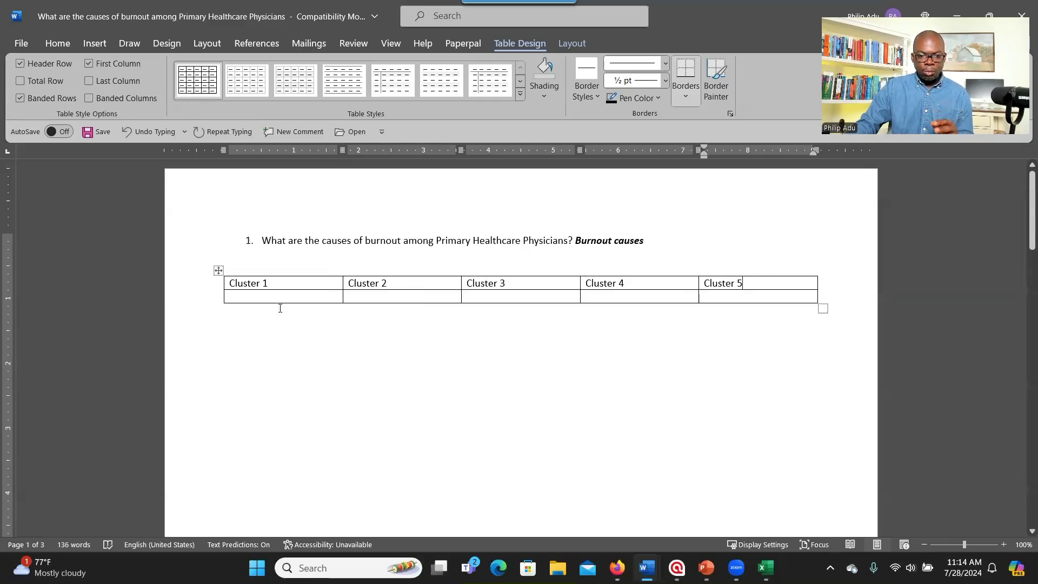
Make the table's second row taller by adding blank lines in the cell under Cluster 1.
click(282, 295)
key(Return)
key(Return)
key(Return)
key(Return)
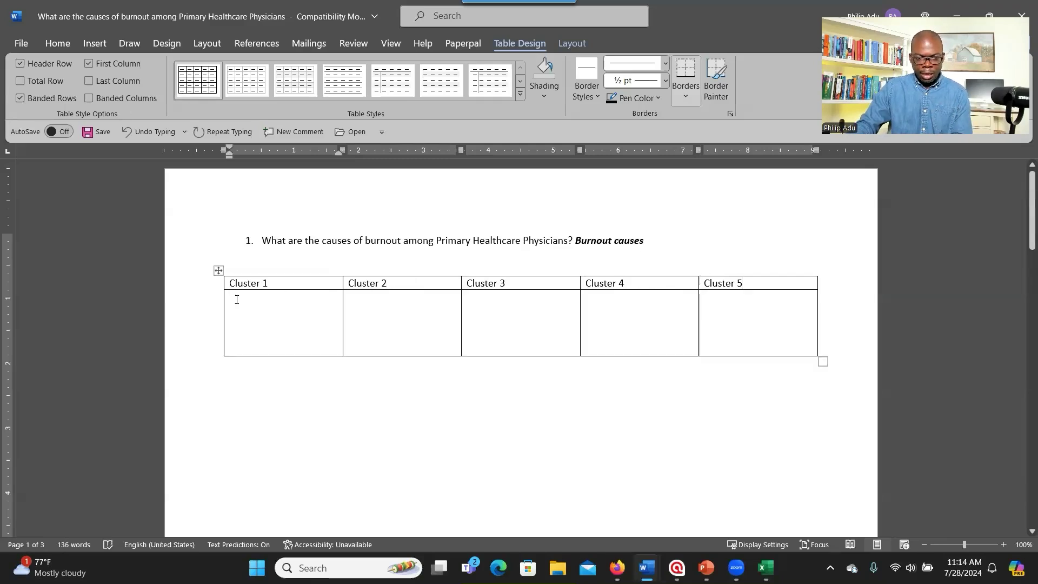
key(Return)
key(Return)
key(Return)
key(Return)
key(Return)
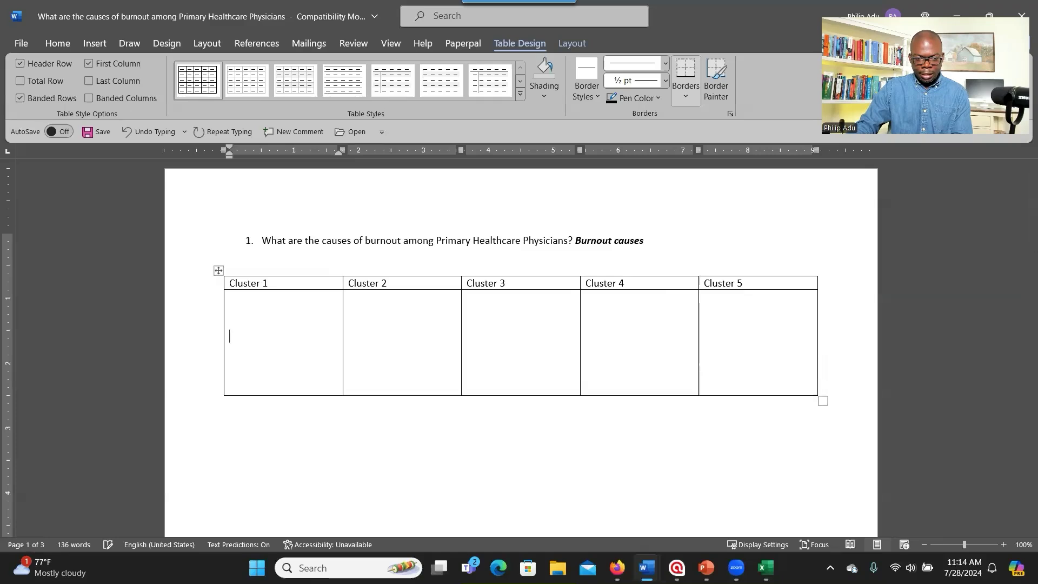
key(Return)
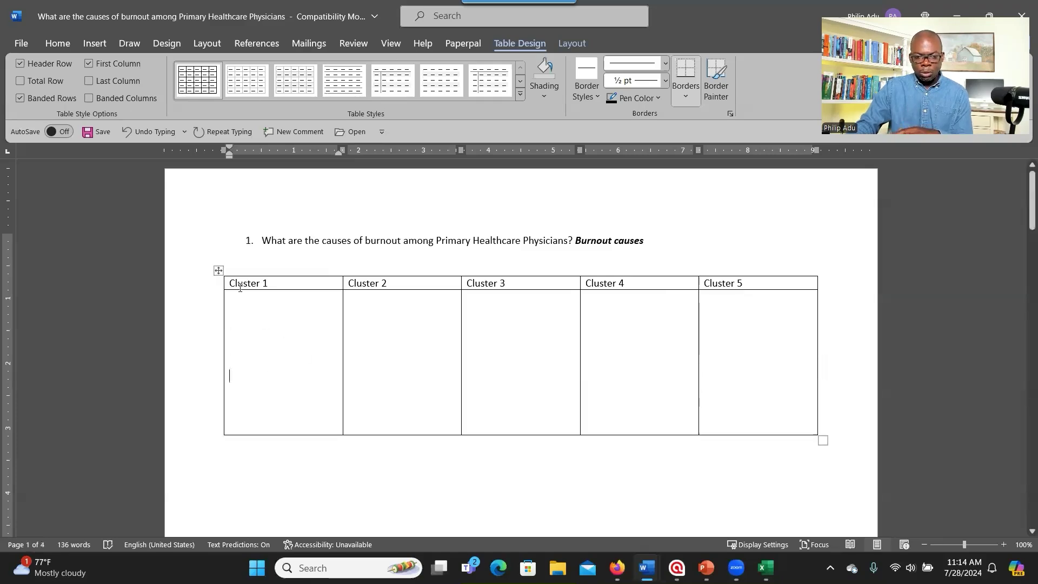
Make the Cluster 1 to Cluster 5 header row bold.
drag(240, 287, 727, 283)
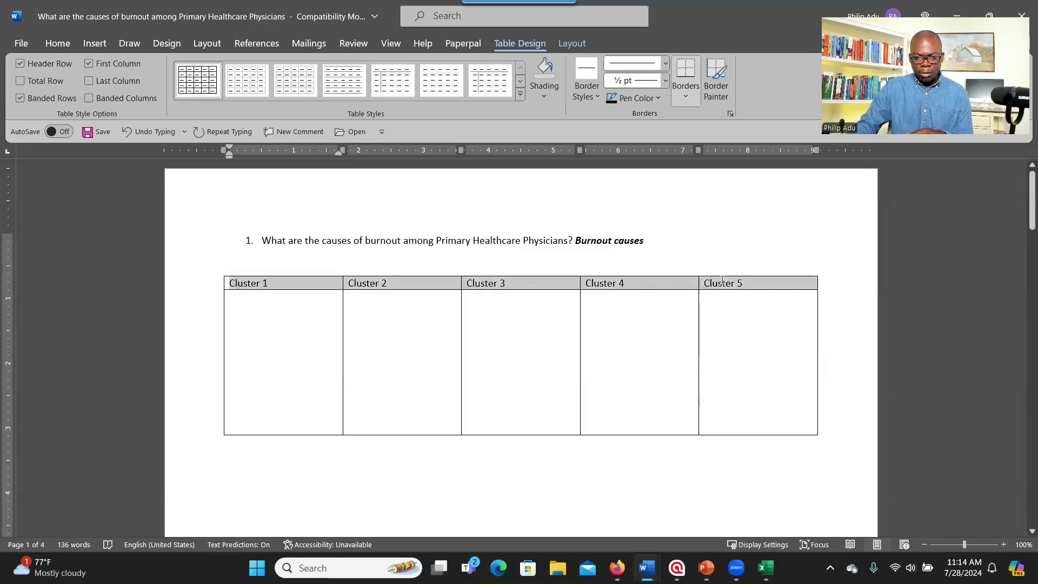
click(58, 43)
key(ctrl+b)
click(264, 316)
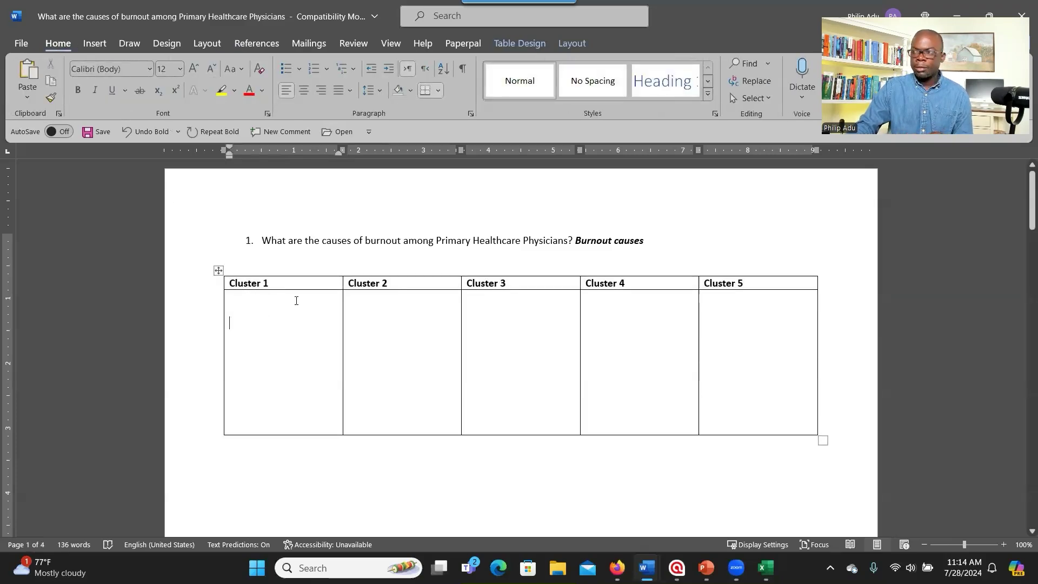
Switch to Excel, copy the (RQ1) Burnout causes codes in A3:A13, and paste them below the cluster table in the Word document.
key(alt+Tab)
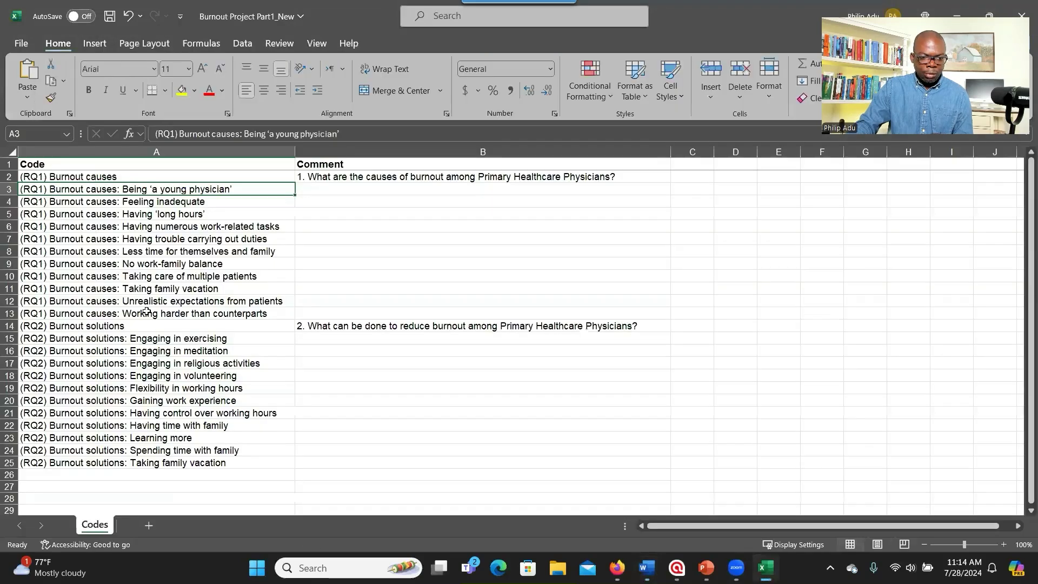
drag(146, 311, 146, 188)
key(ctrl+c)
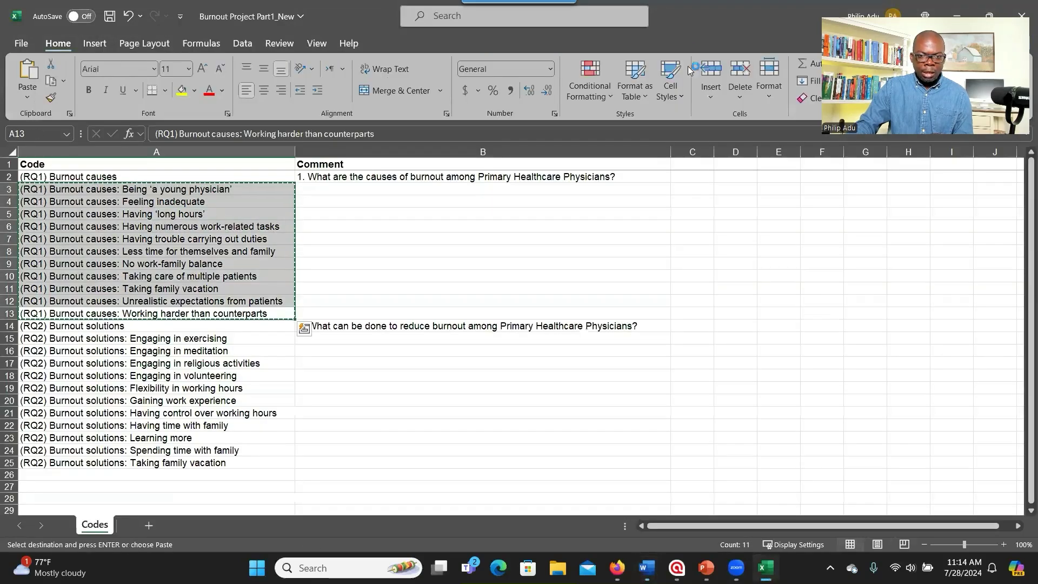
double_click(694, 32)
click(667, 126)
click(276, 464)
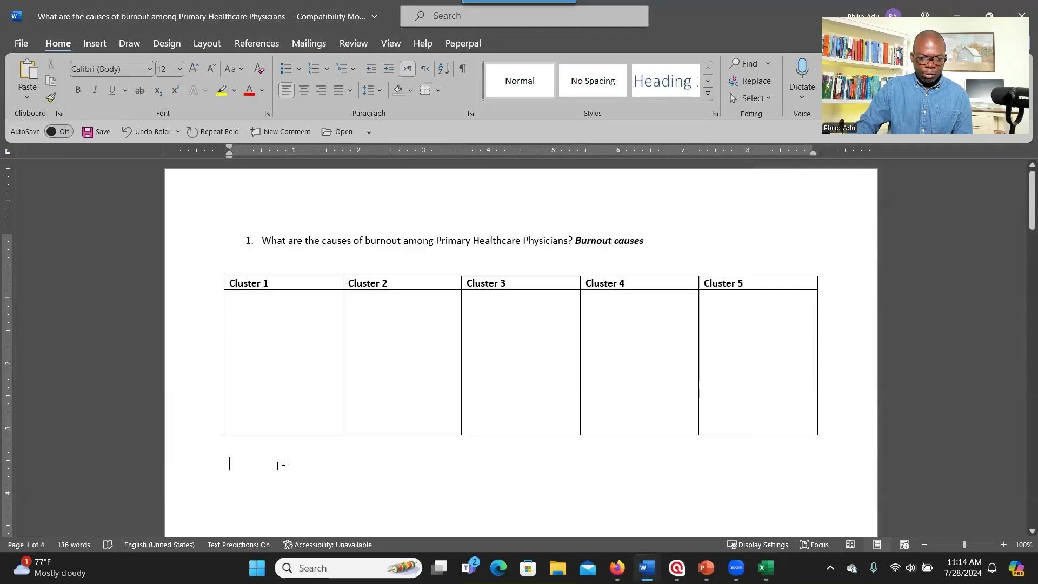
key(ctrl+v)
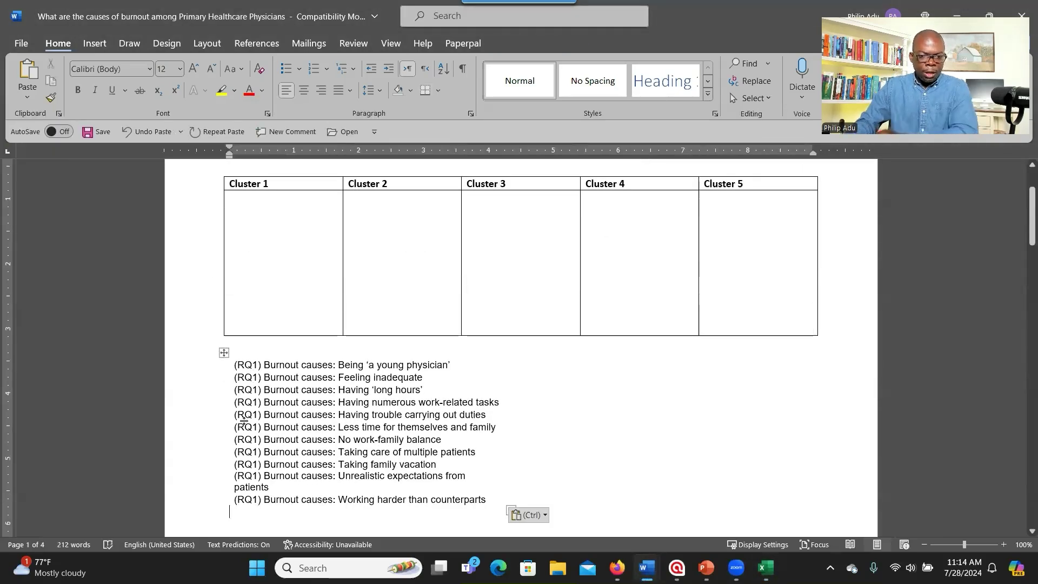
key(alt+Tab)
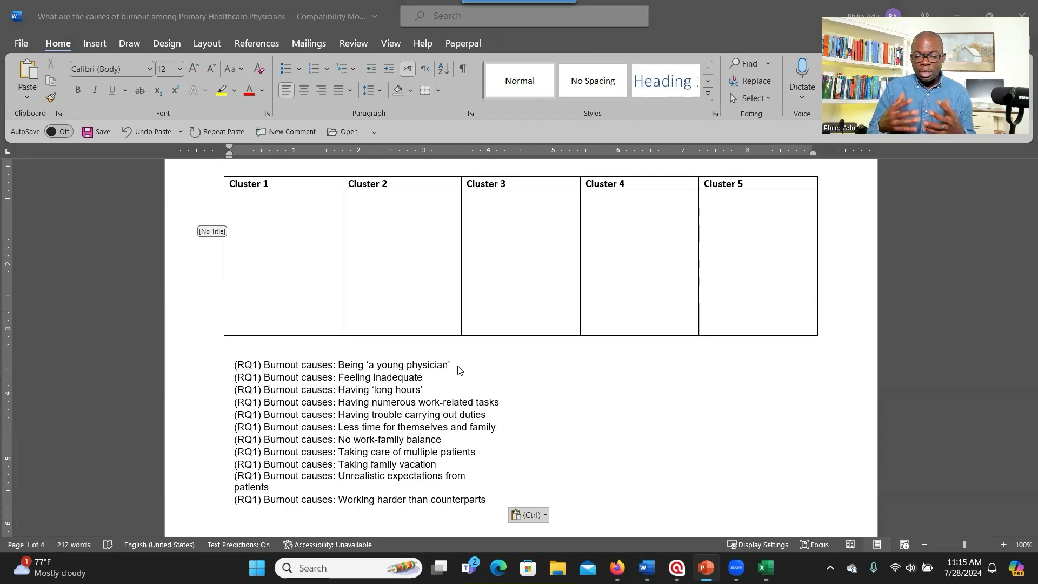
Copy the code text Being ‘a young physician’ from the burnout causes list into the cell under Cluster 1.
key(alt+Tab)
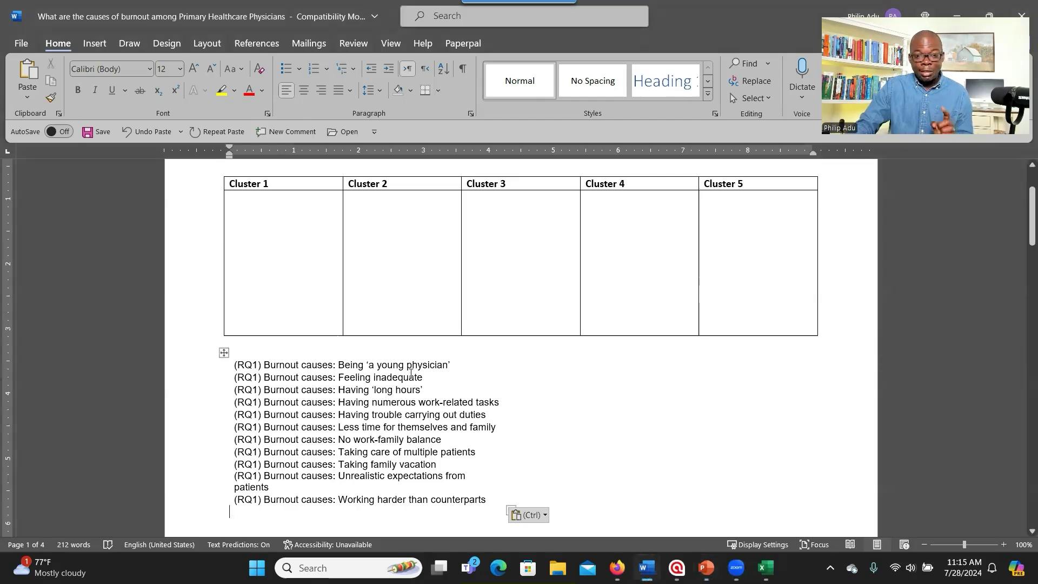
drag(337, 364, 410, 365)
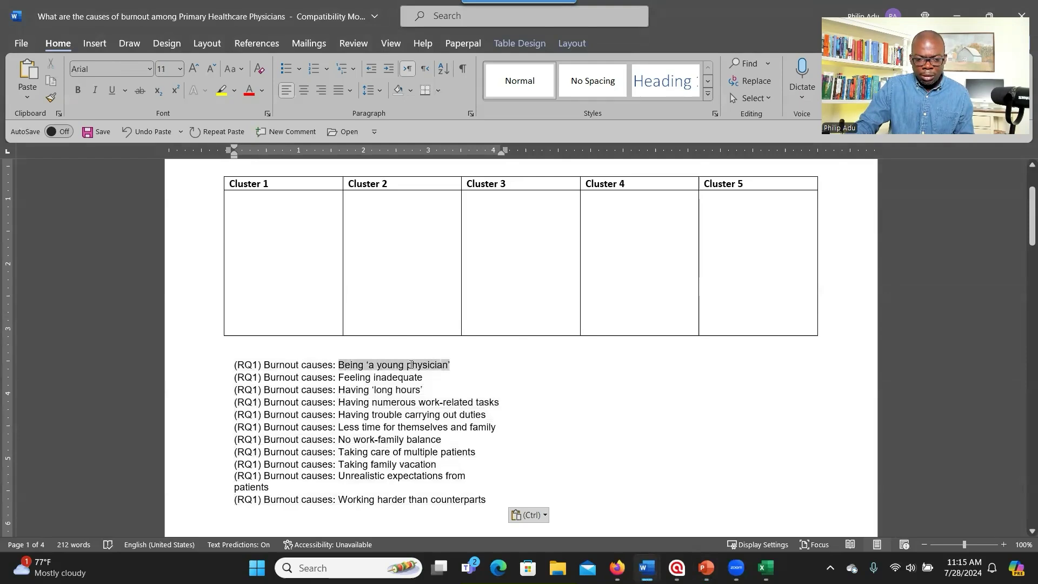
click(452, 364)
drag(457, 364, 350, 367)
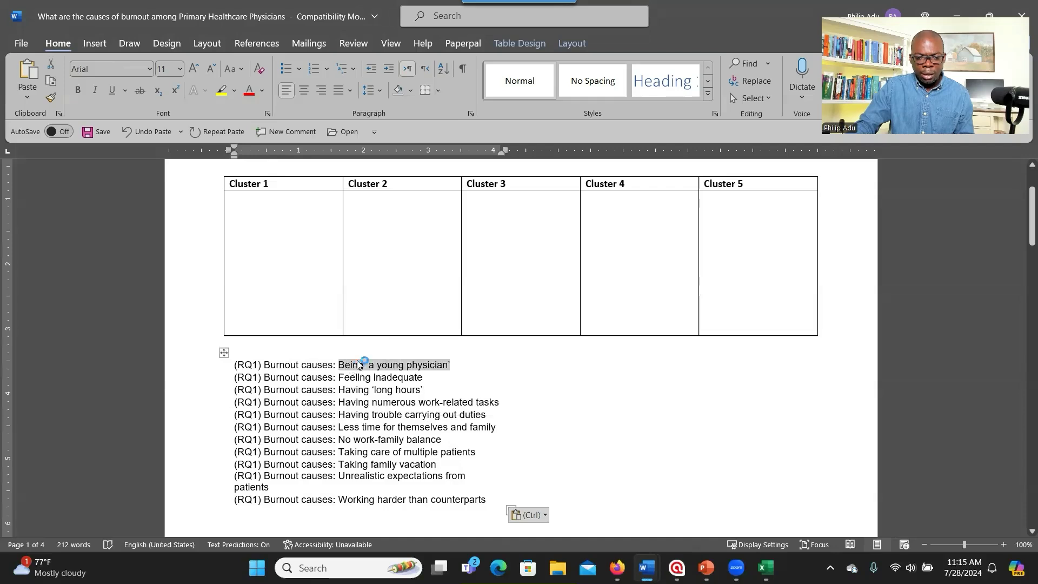
right_click(349, 367)
click(372, 238)
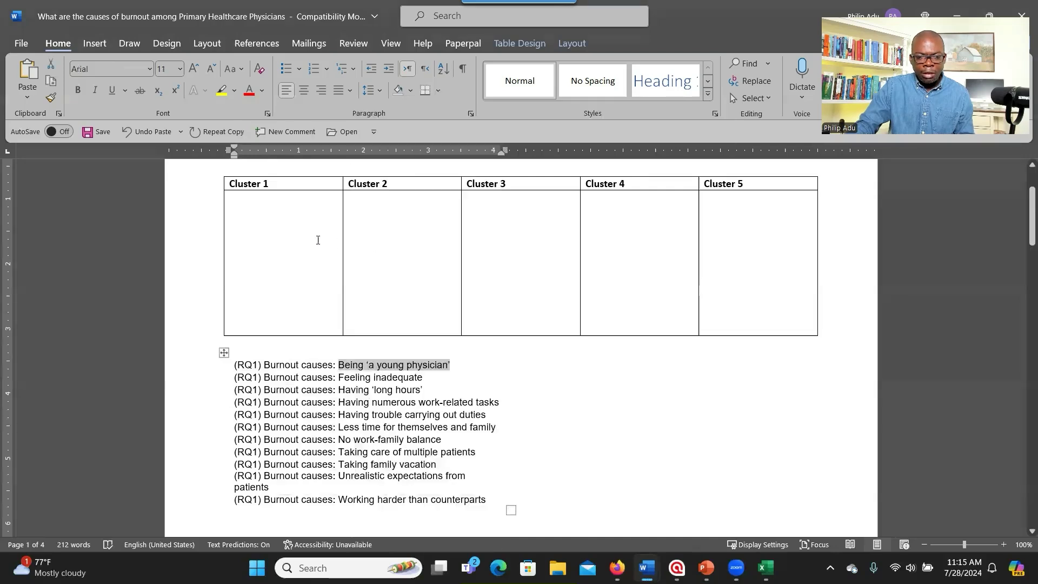
click(275, 222)
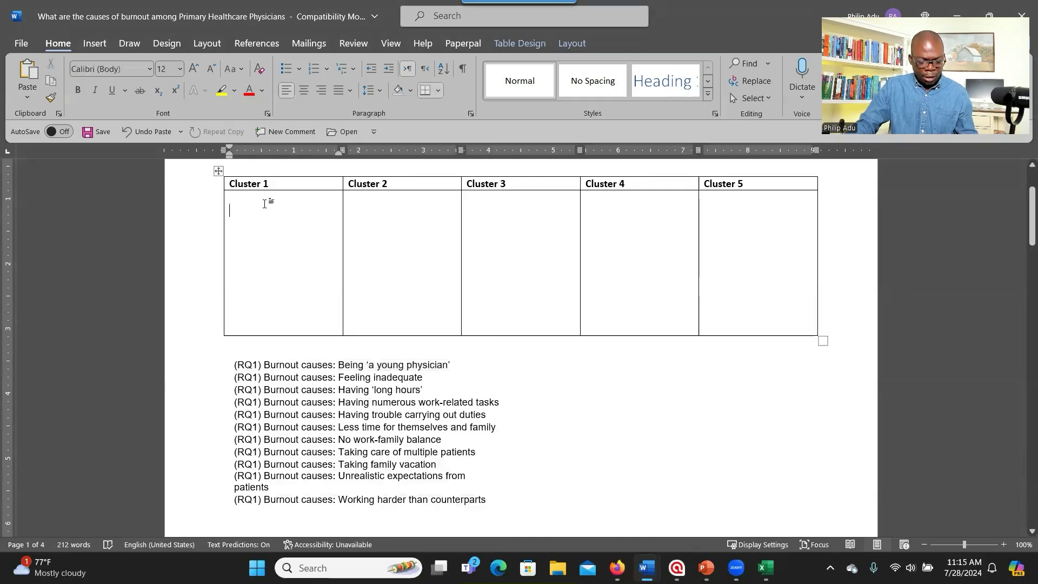
key(ctrl+v)
Make the Cluster 1 entry a bullet with decreased indent and no blank line above it, and delete its code from the list below.
click(288, 70)
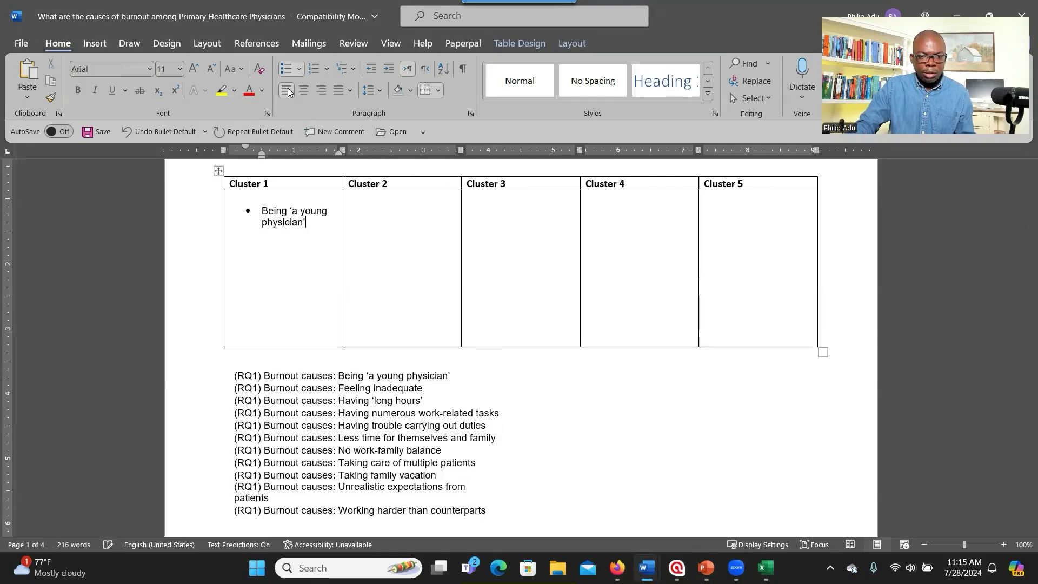
click(372, 70)
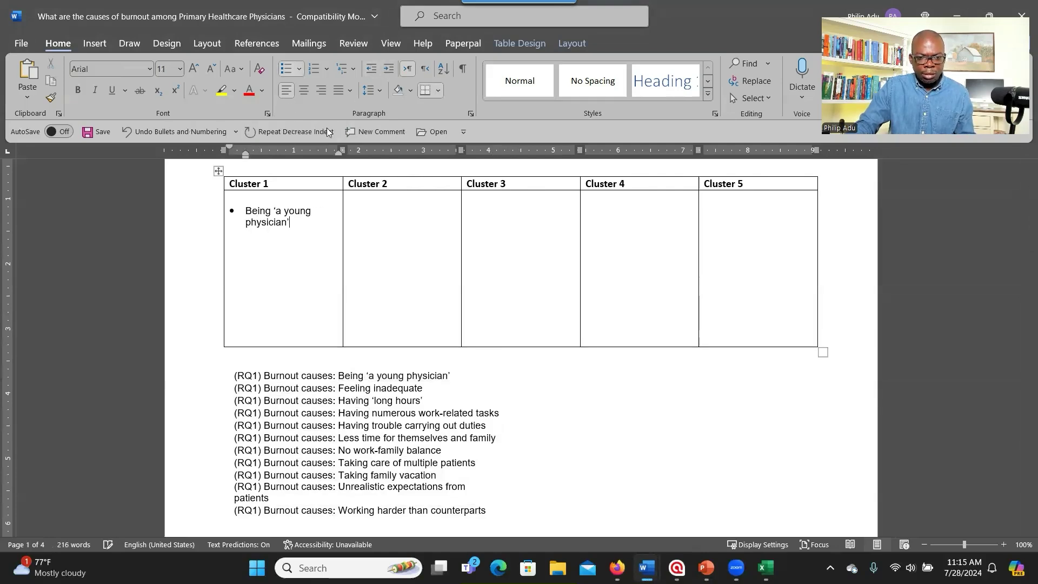
click(255, 200)
key(Delete)
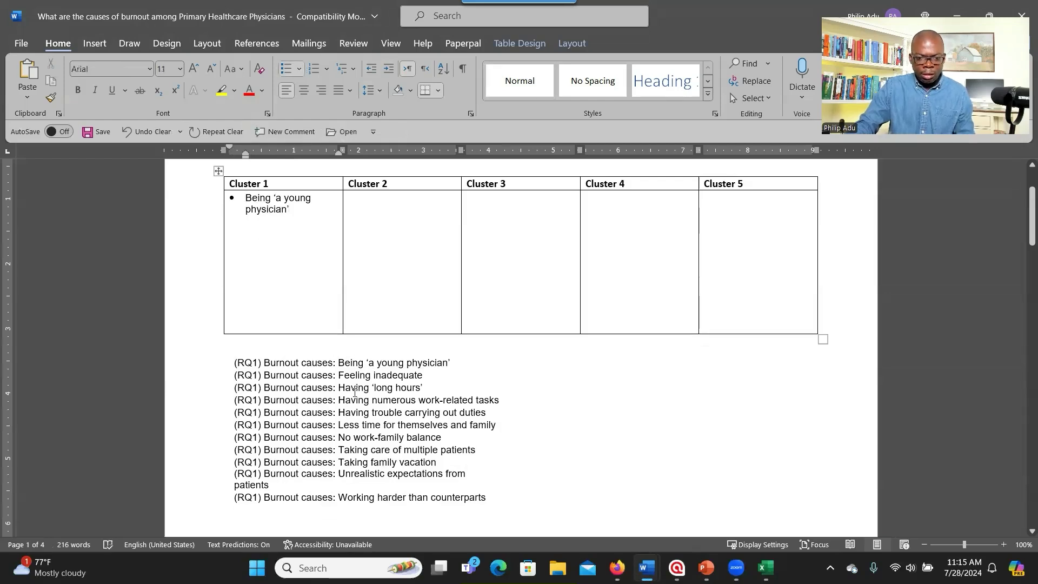
drag(453, 363, 226, 352)
key(Delete)
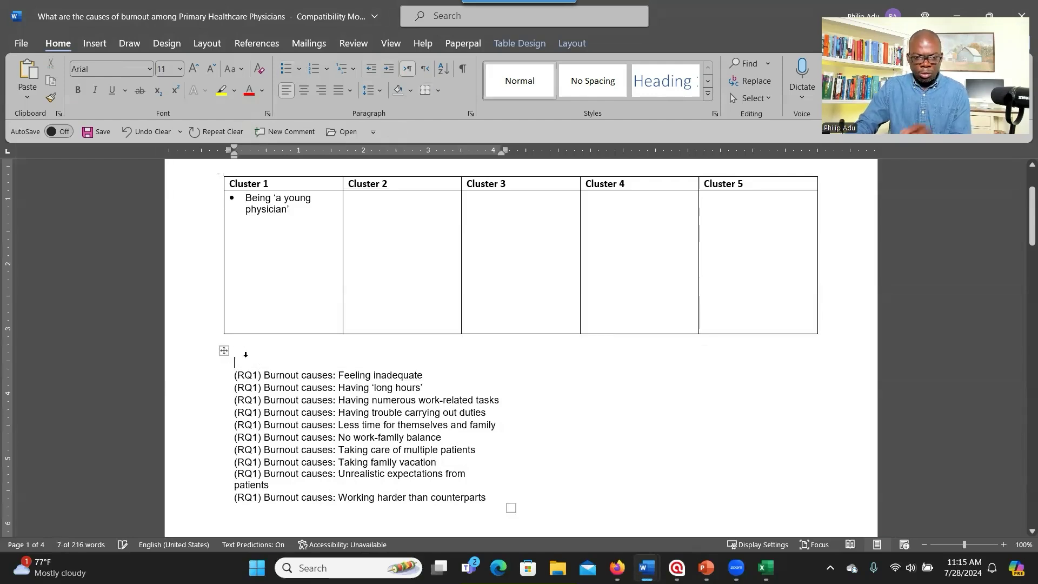
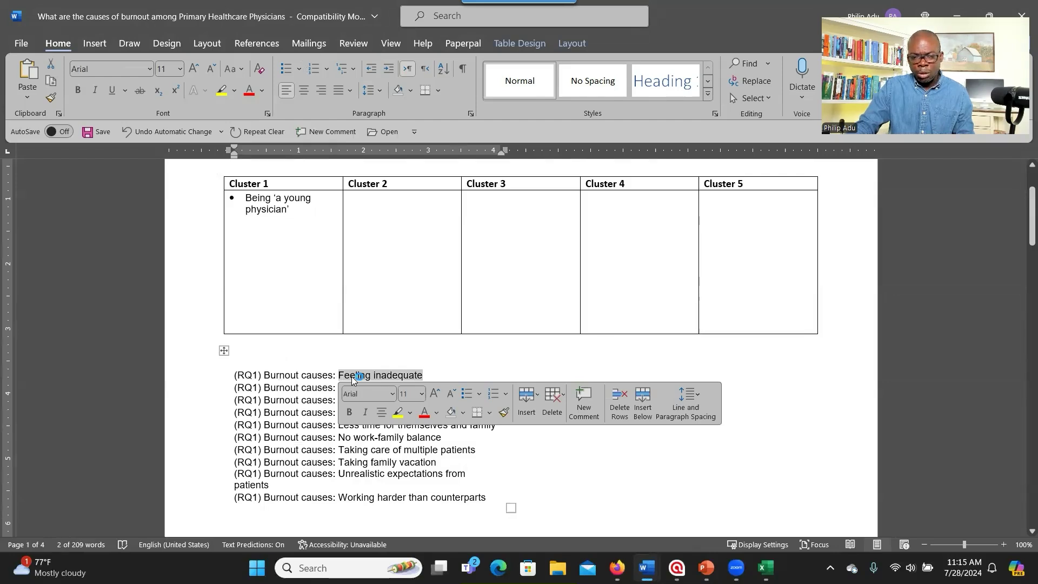
Copy Feeling inadequate into Cluster 1 as a second bullet and delete that code from the list below the table.
scroll(359, 345, up, 2)
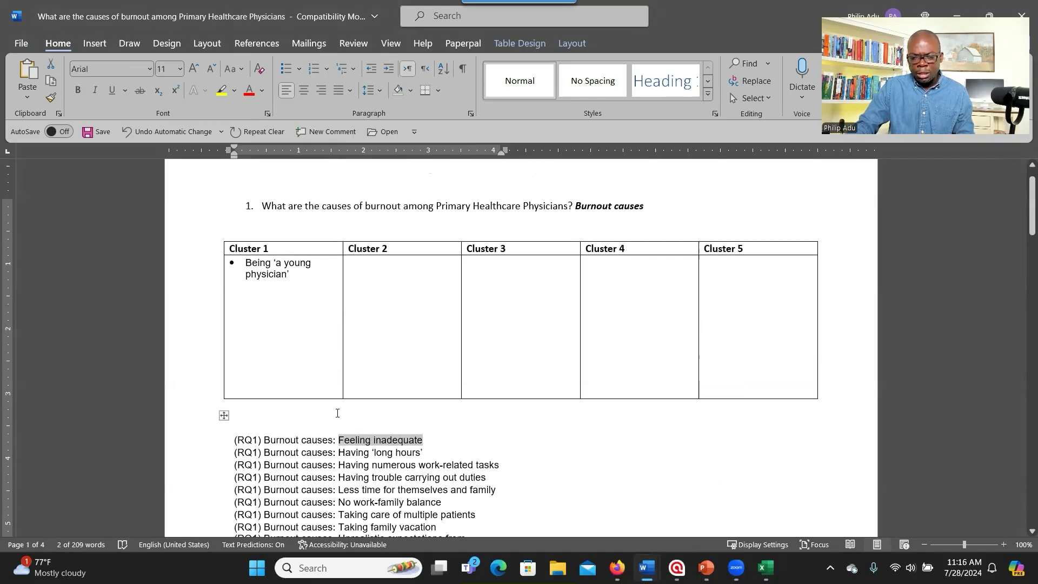
right_click(358, 442)
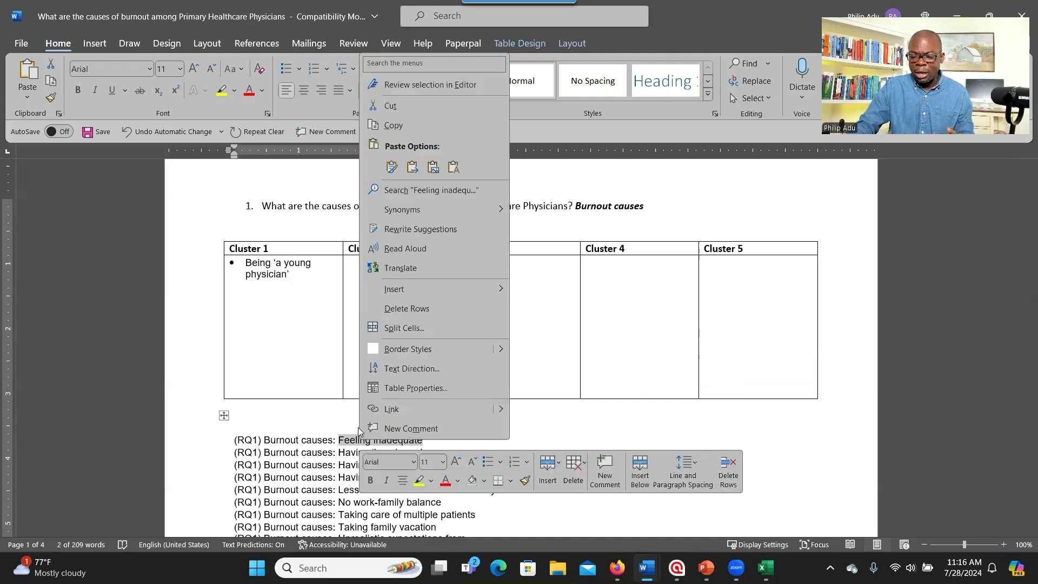
click(393, 122)
click(310, 278)
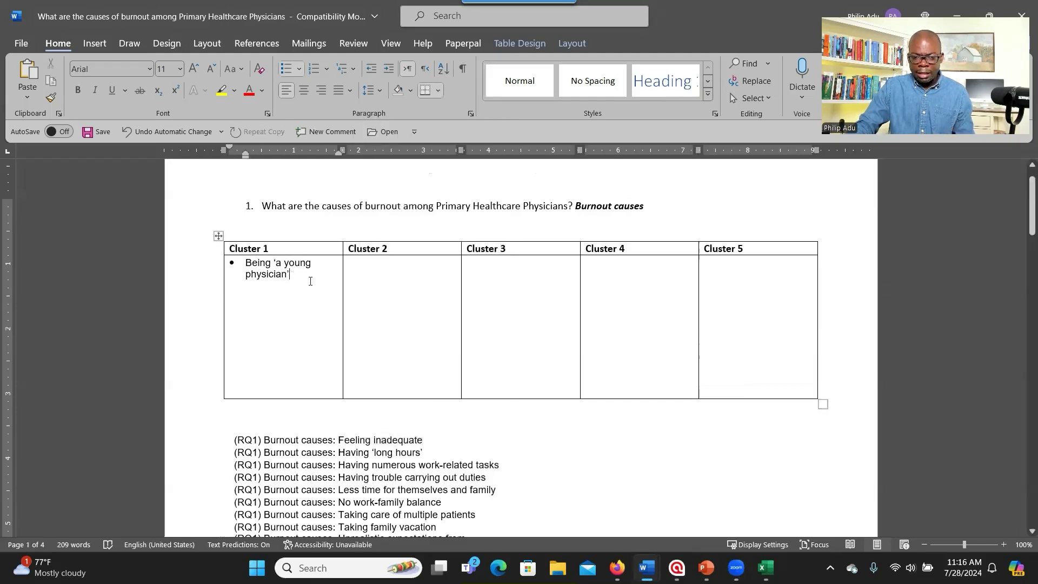
key(Return)
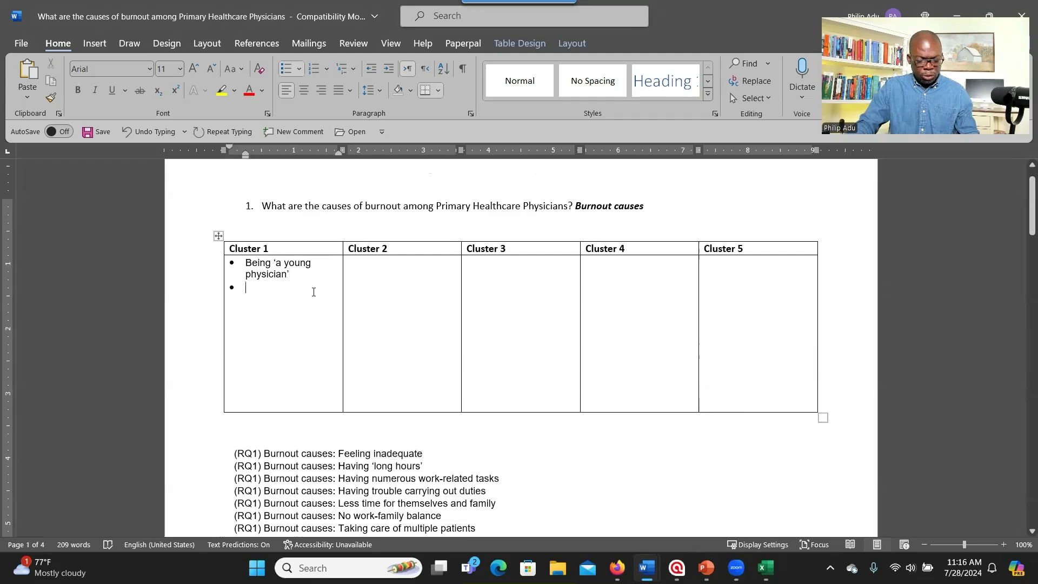
key(ctrl+v)
drag(425, 452, 283, 436)
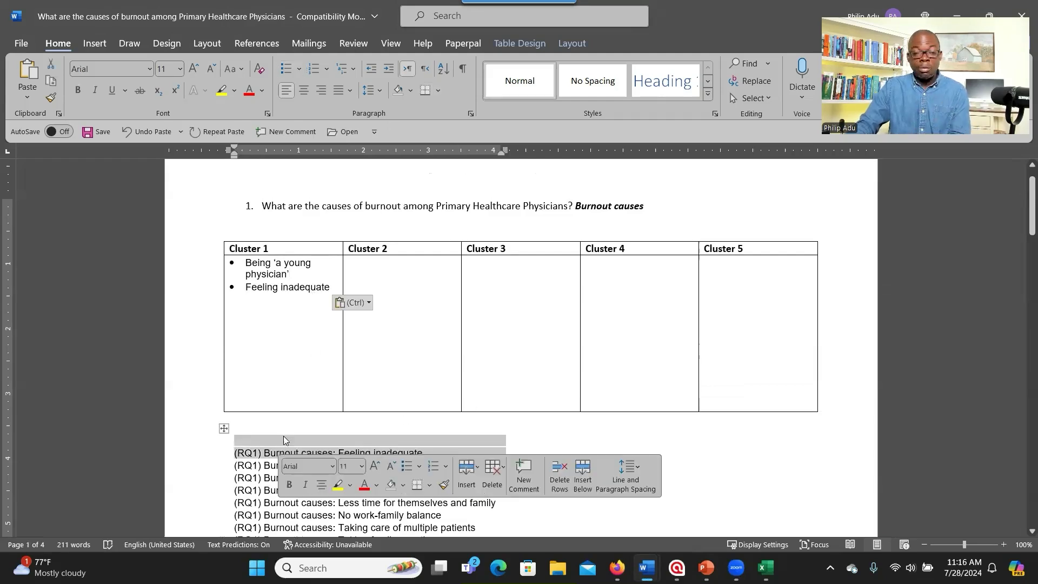
key(Delete)
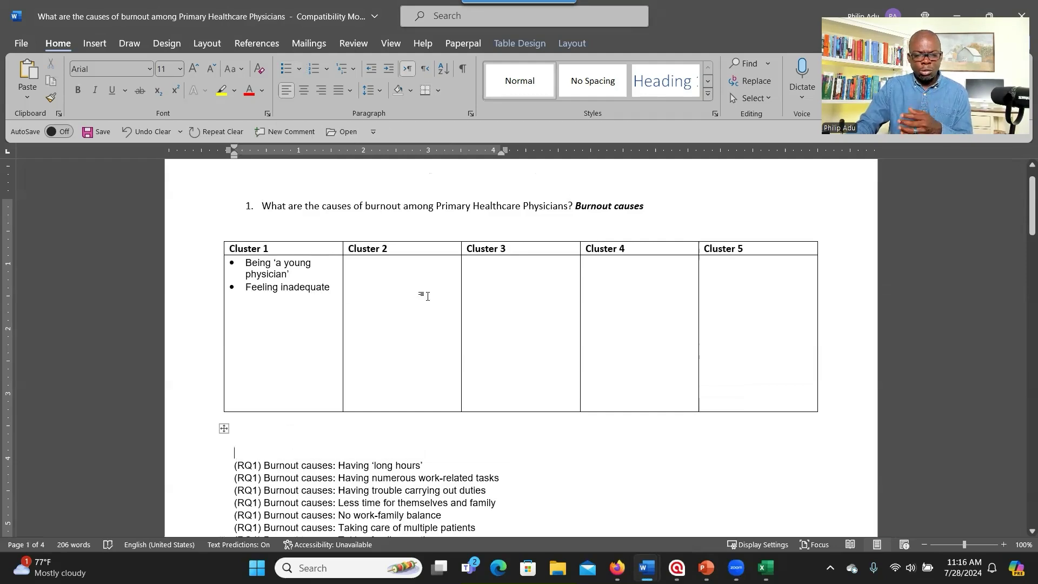
Copy Having ‘long hours’ into the cell under Cluster 2 as a bullet and delete that code from the list.
drag(240, 285, 298, 287)
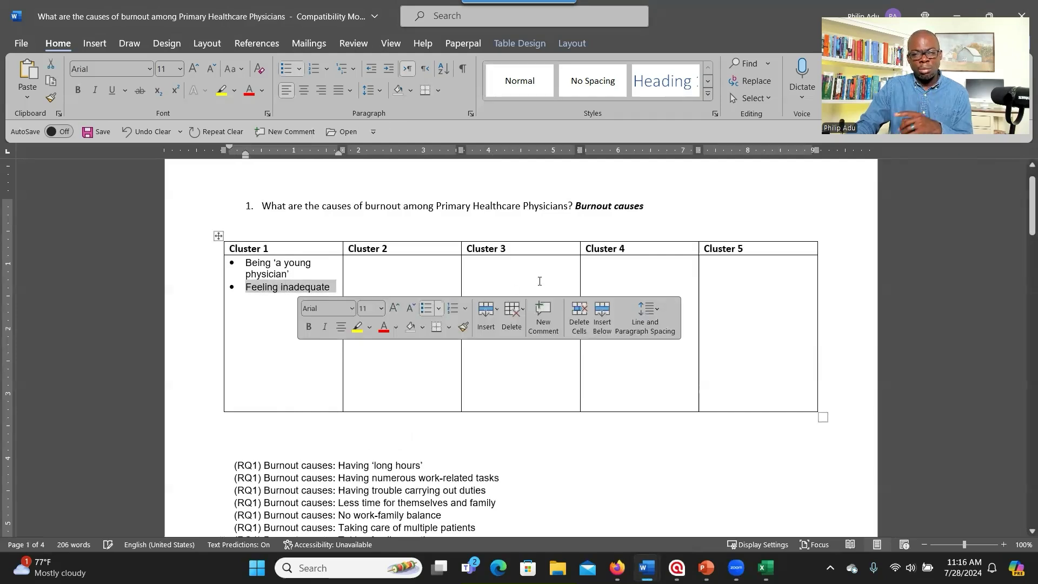
scroll(464, 400, down, 1)
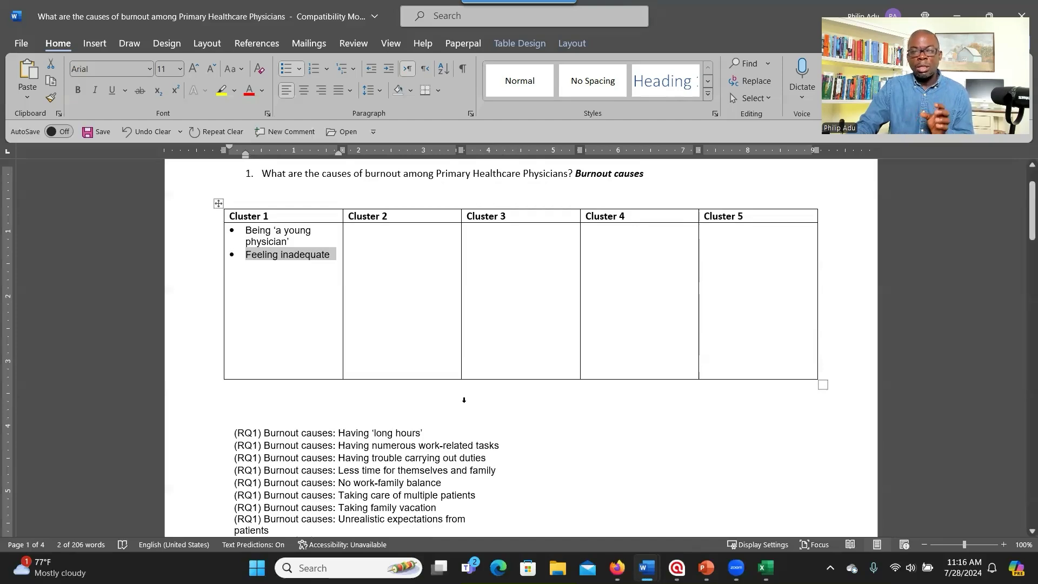
drag(423, 432, 338, 433)
right_click(352, 433)
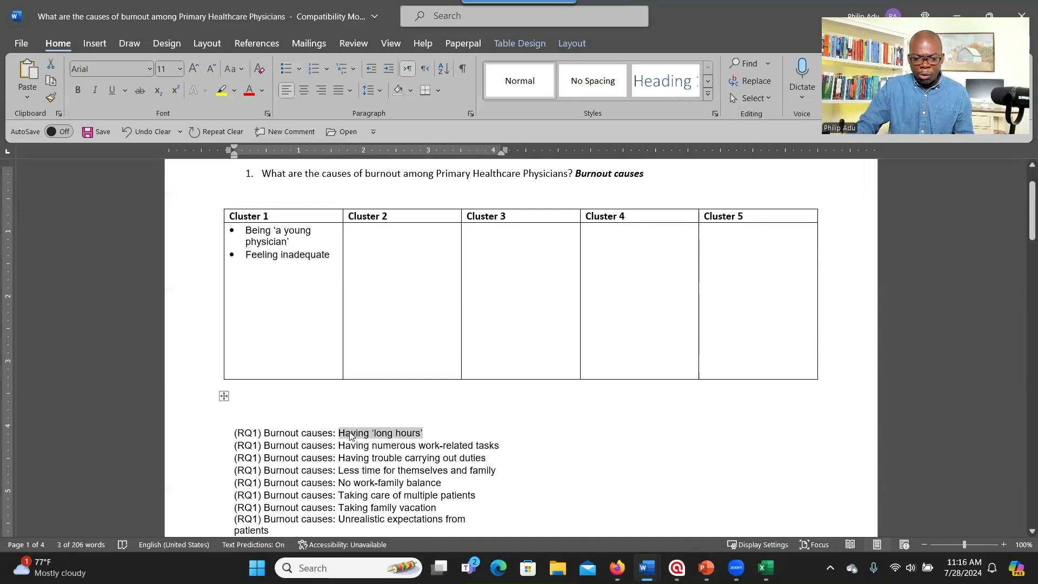
click(376, 121)
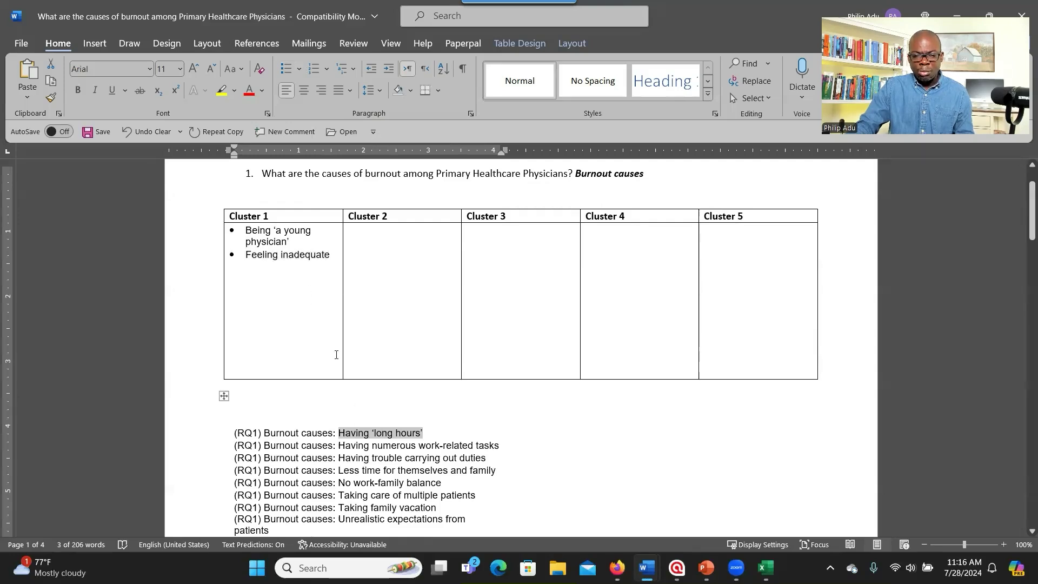
click(400, 232)
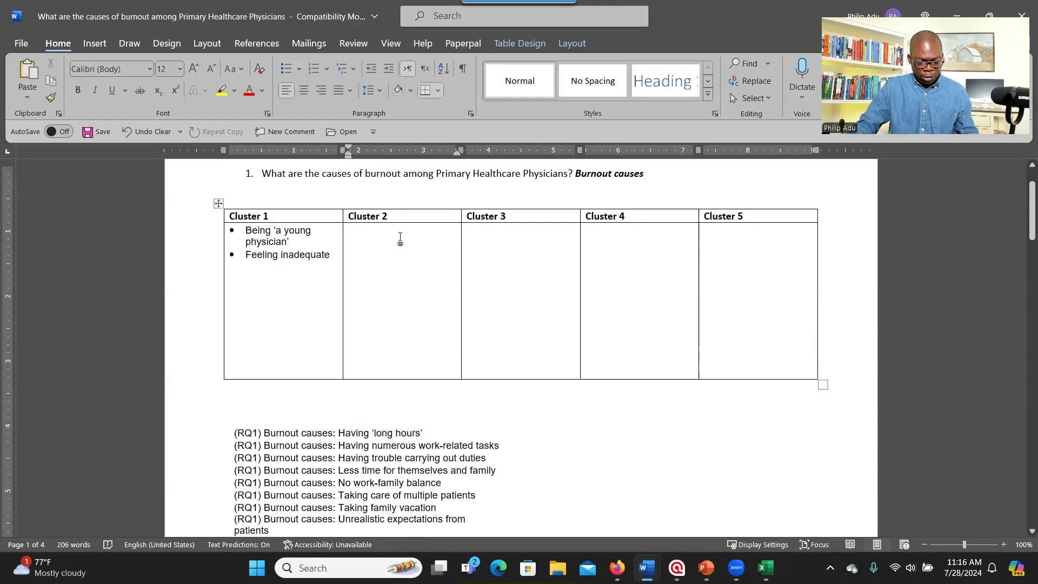
key(ctrl+v)
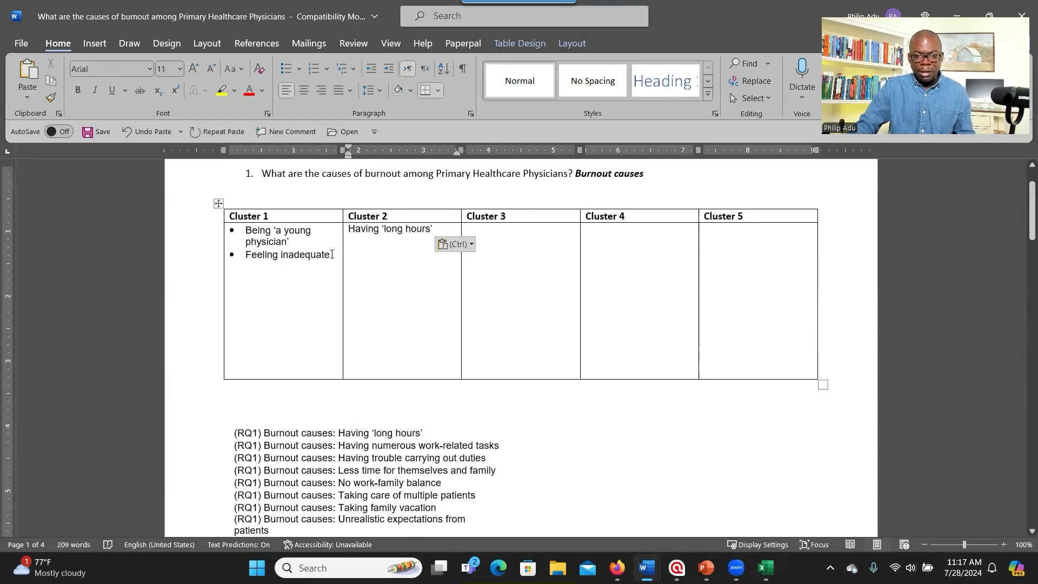
click(286, 69)
drag(429, 424, 242, 433)
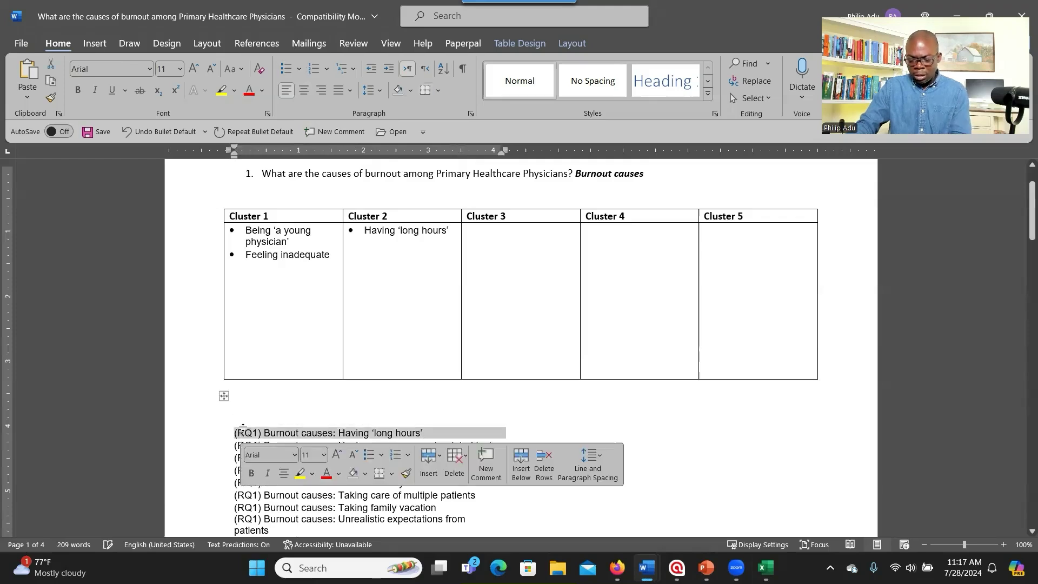
key(Delete)
Copy Having numerous work-related tasks into Cluster 2 as a second bullet and delete that code from the list.
drag(502, 446, 359, 446)
right_click(360, 446)
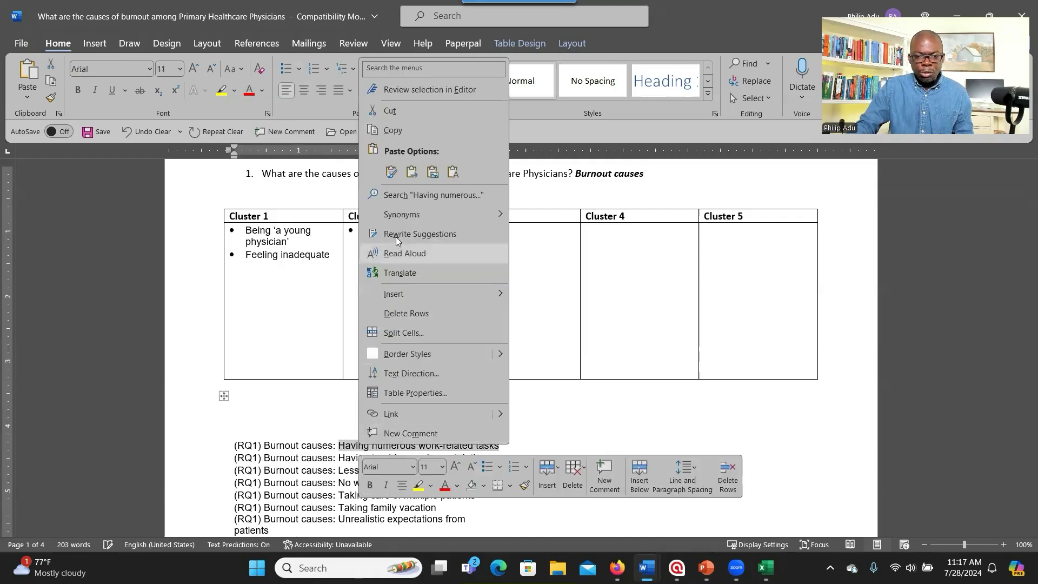
click(383, 131)
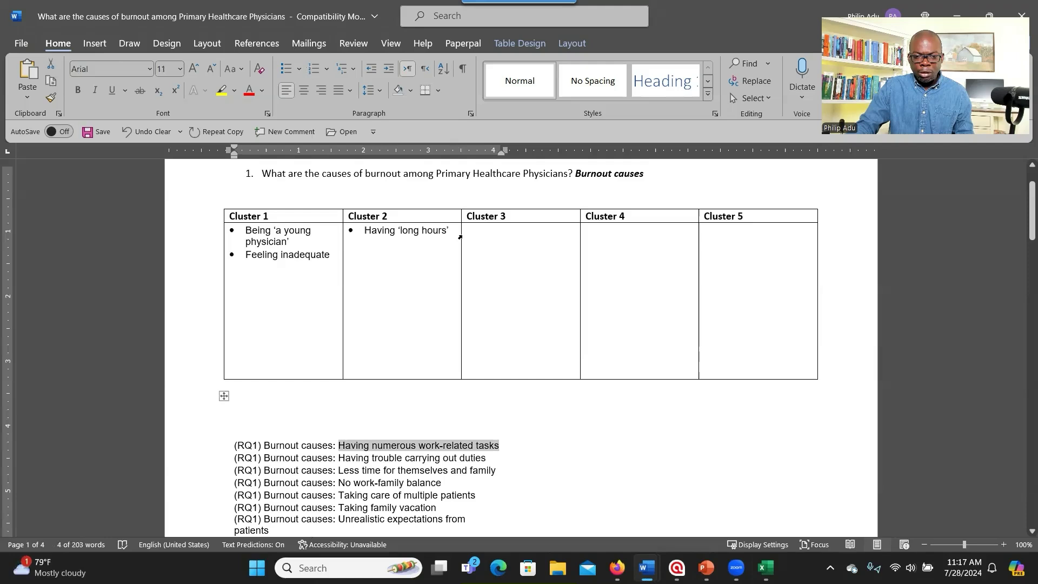
right_click(359, 445)
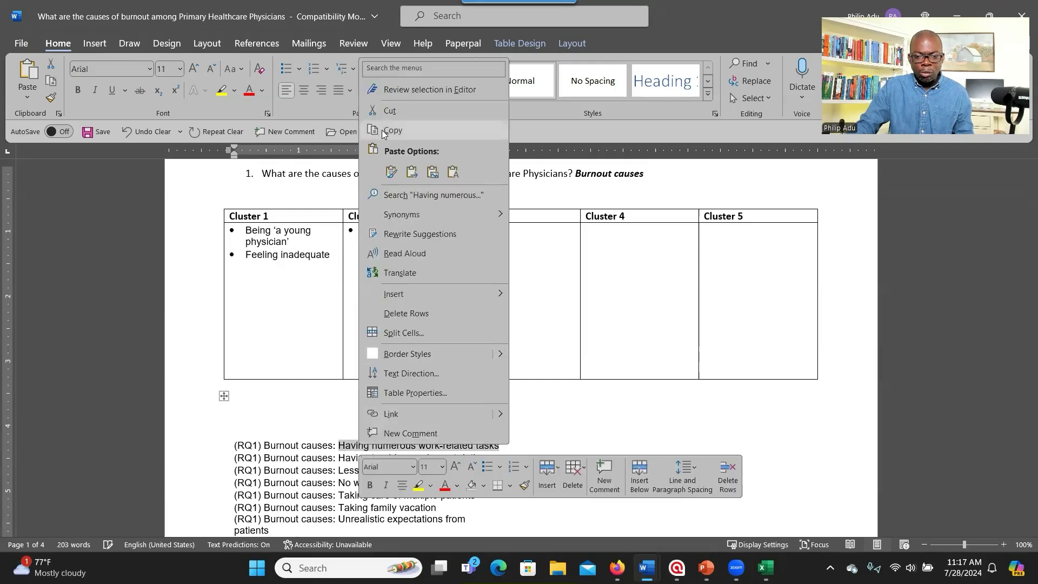
click(390, 227)
click(454, 233)
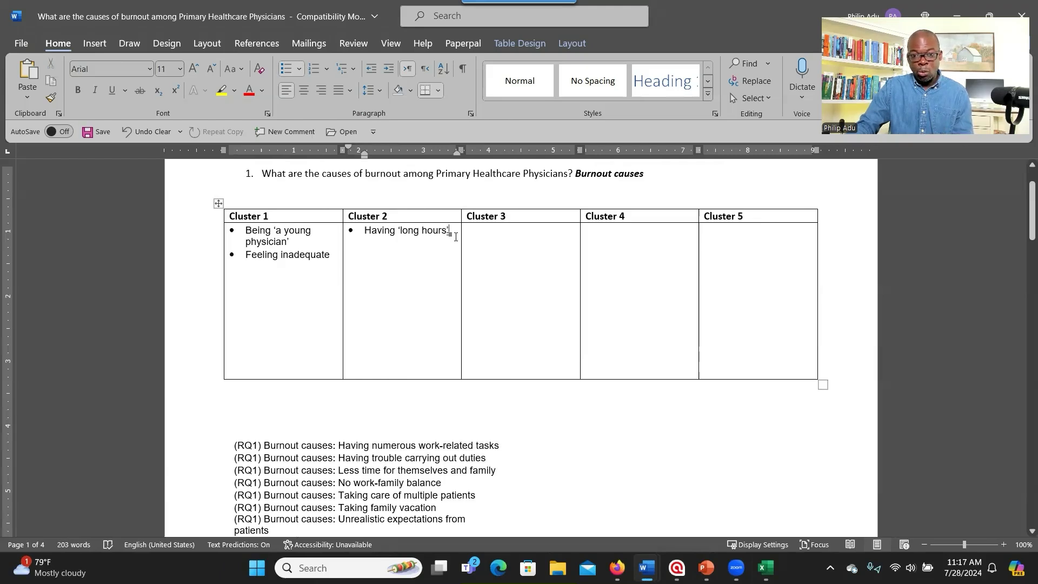
key(Return)
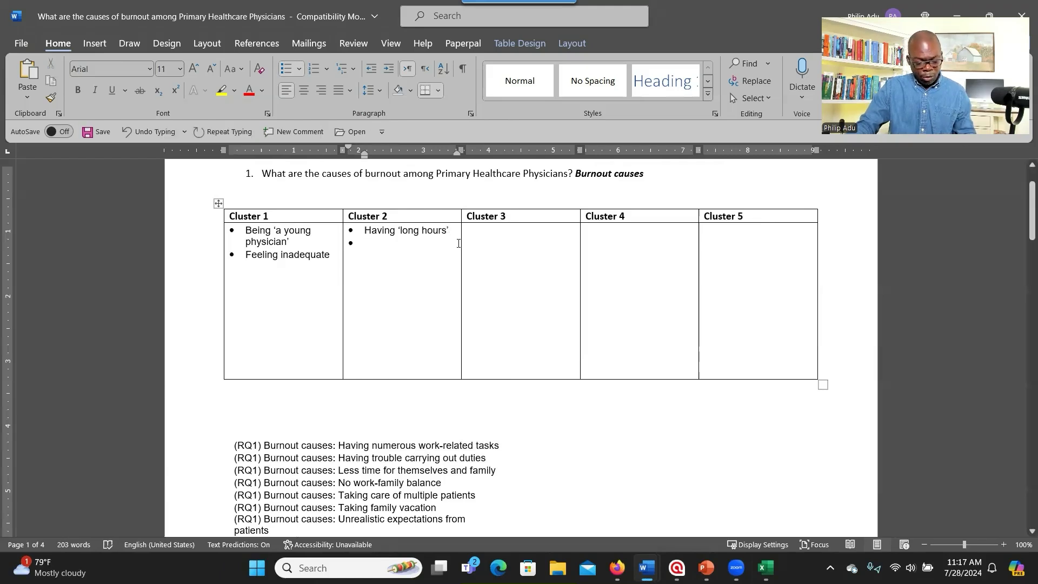
key(ctrl+v)
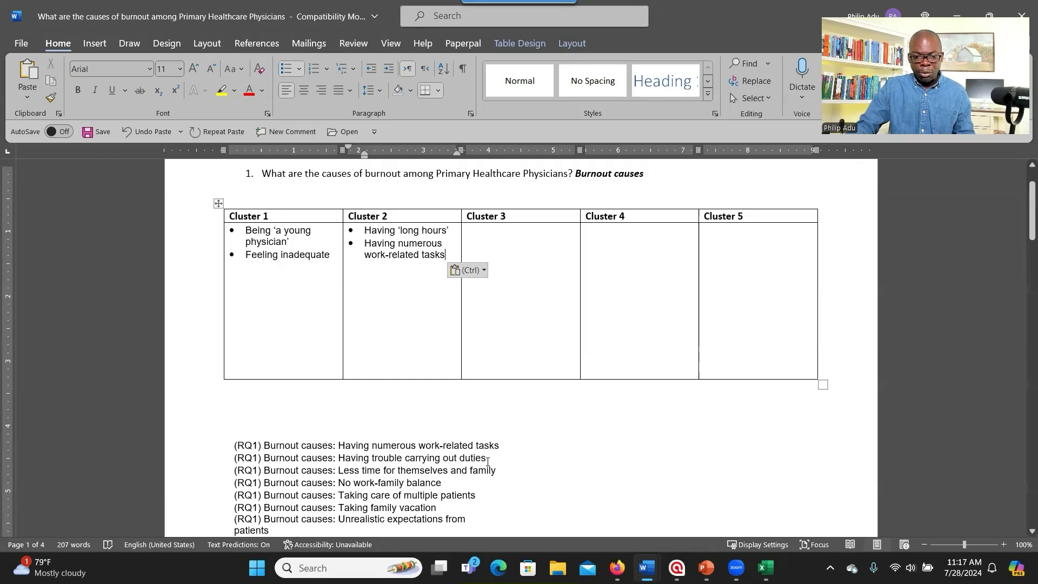
drag(513, 439, 311, 448)
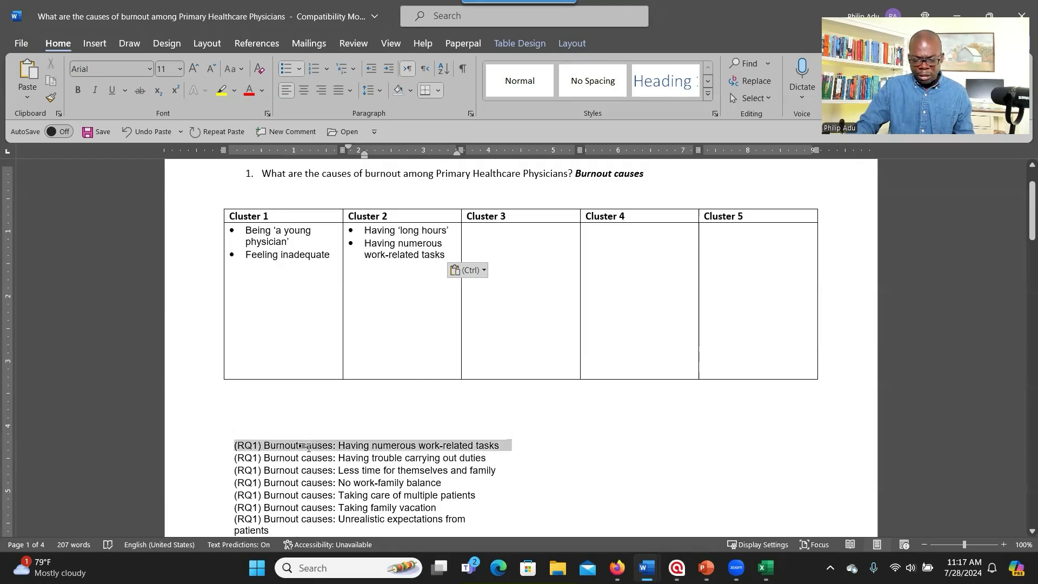
key(Delete)
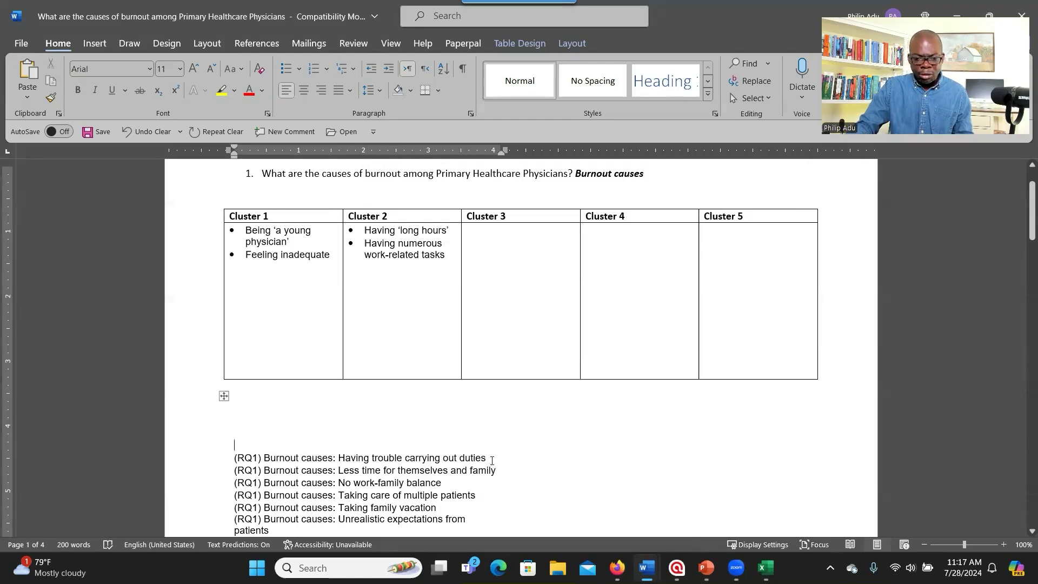
Copy Having trouble carrying out duties from the list into Cluster 2 as a third bullet.
drag(491, 458, 350, 462)
right_click(350, 462)
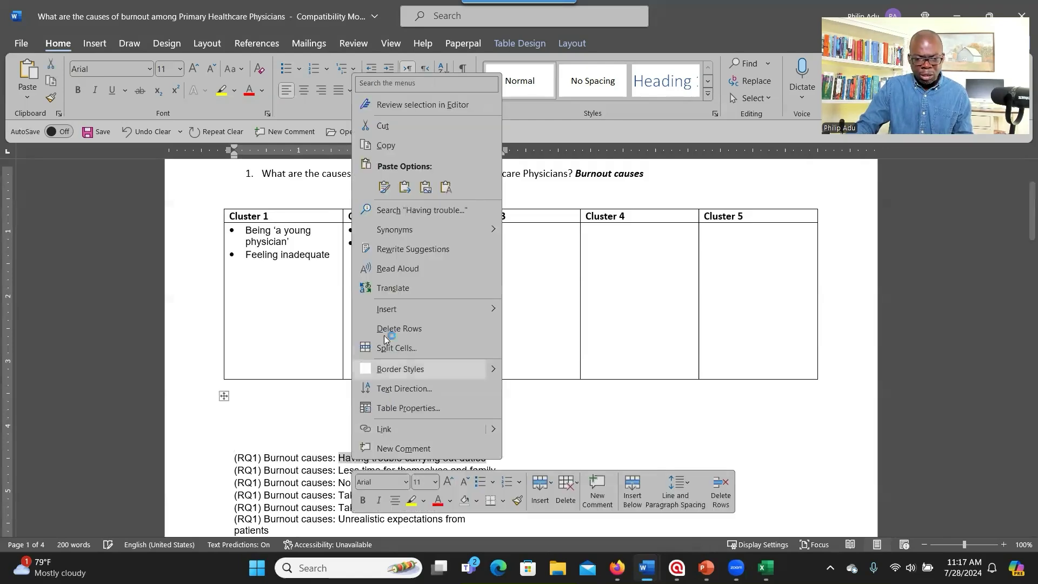
click(384, 146)
click(455, 258)
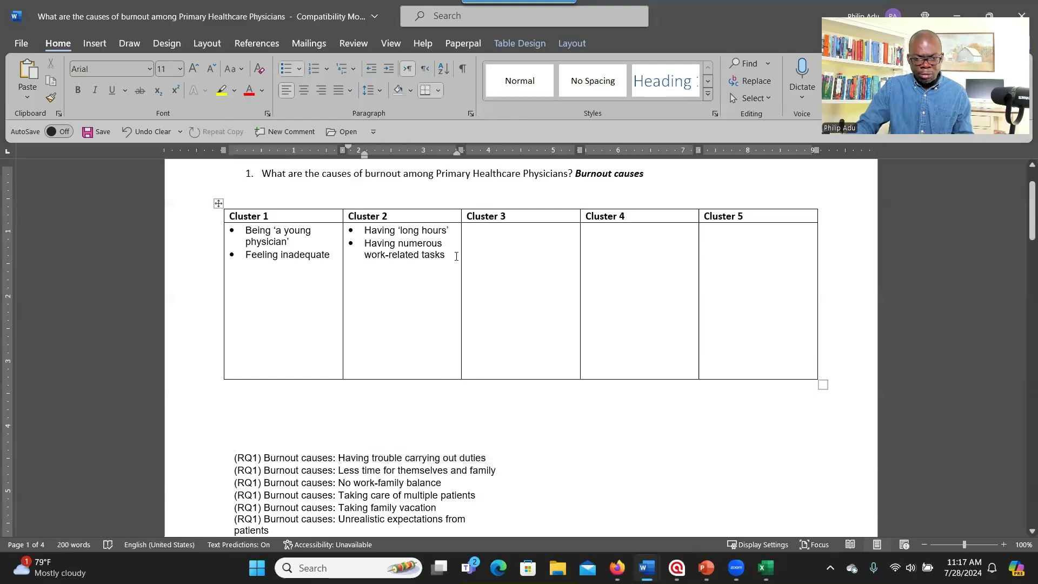
key(Return)
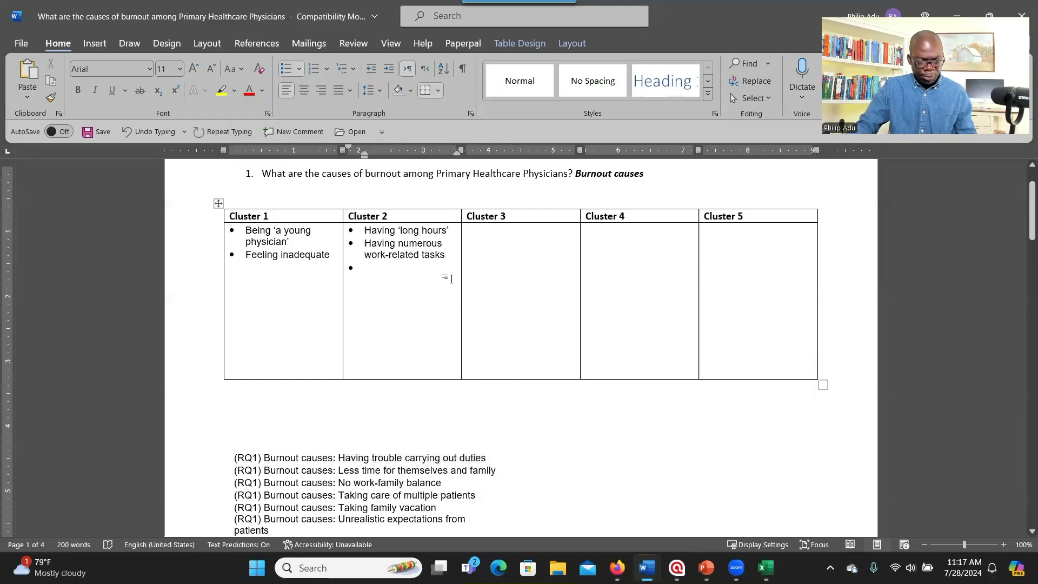
key(ctrl+v)
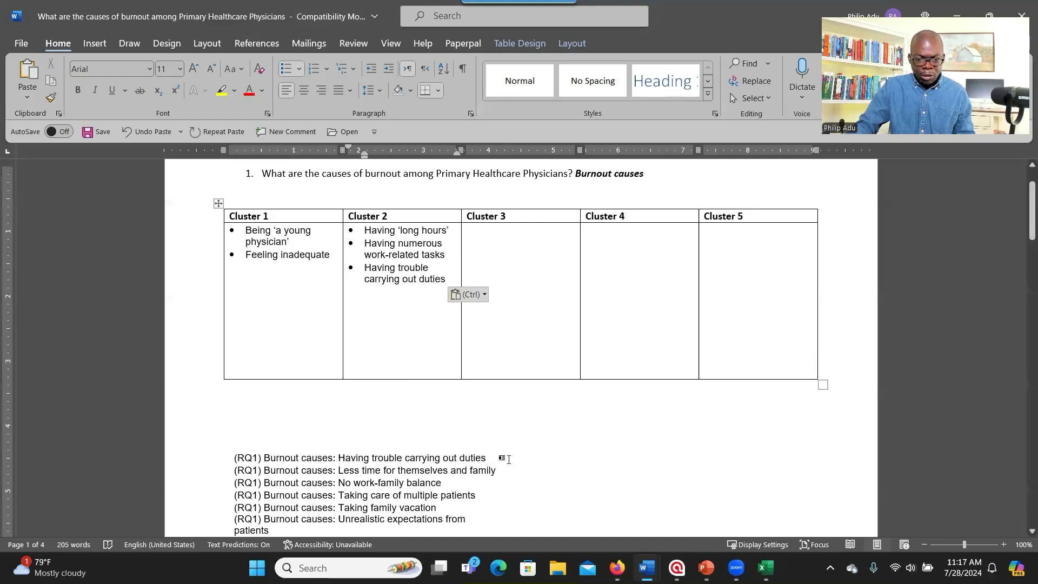
Copy Less time for themselves and family from the list into the cell under Cluster 3 as a bullet.
triple_click(501, 463)
click(511, 471)
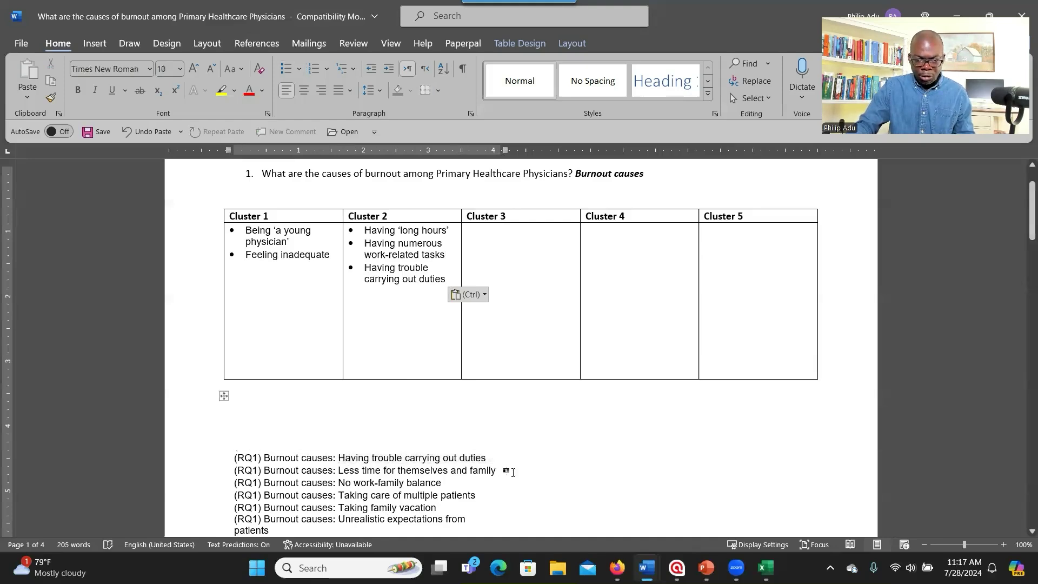
triple_click(512, 472)
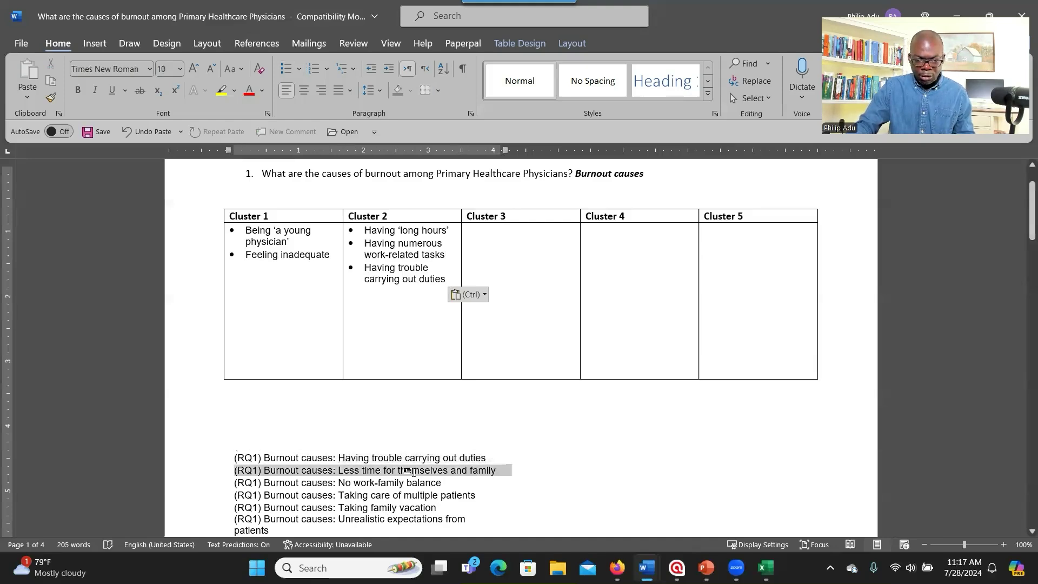
click(365, 474)
drag(338, 470, 498, 470)
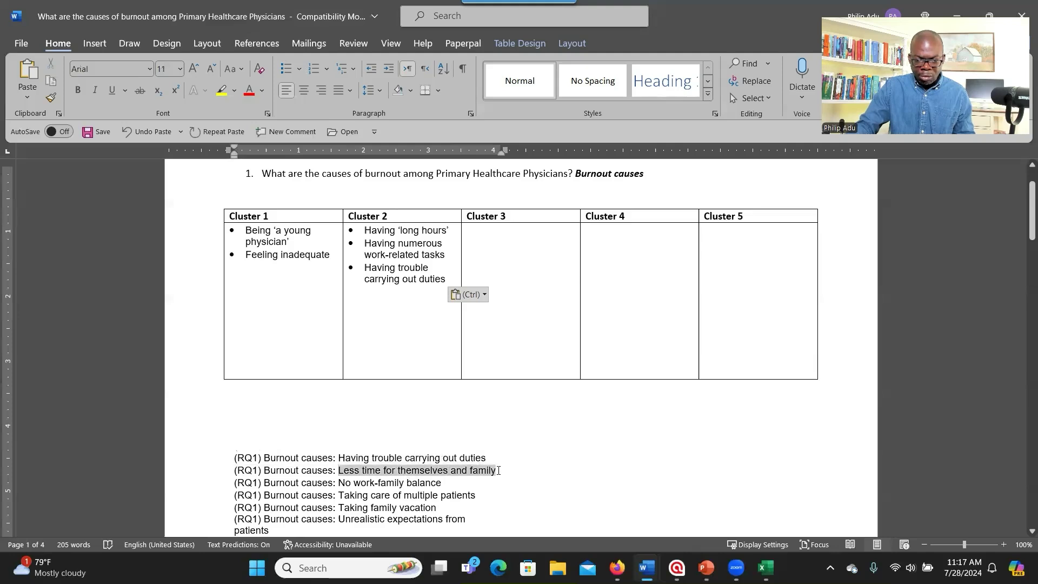
right_click(479, 470)
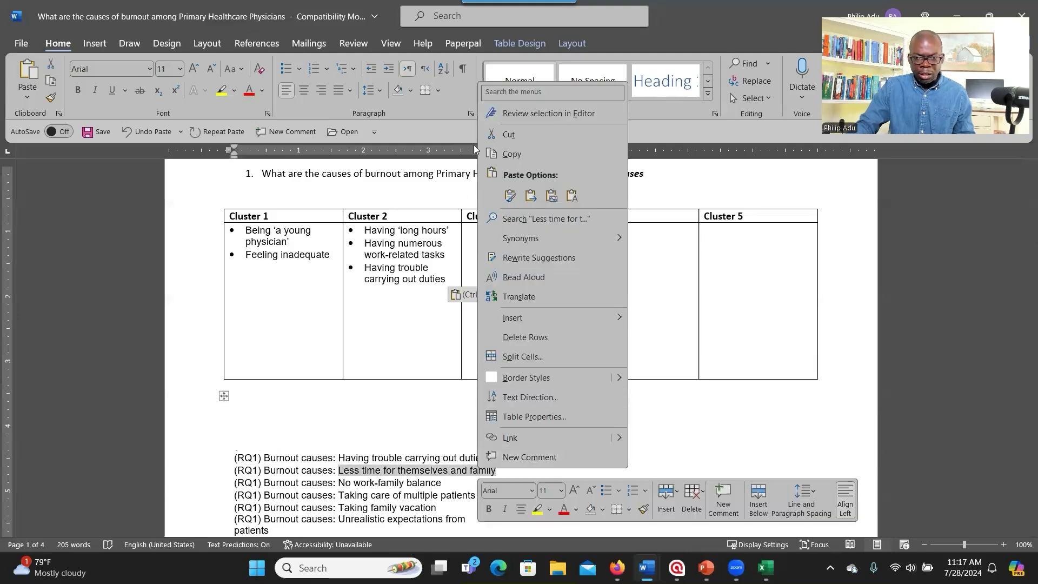
click(505, 154)
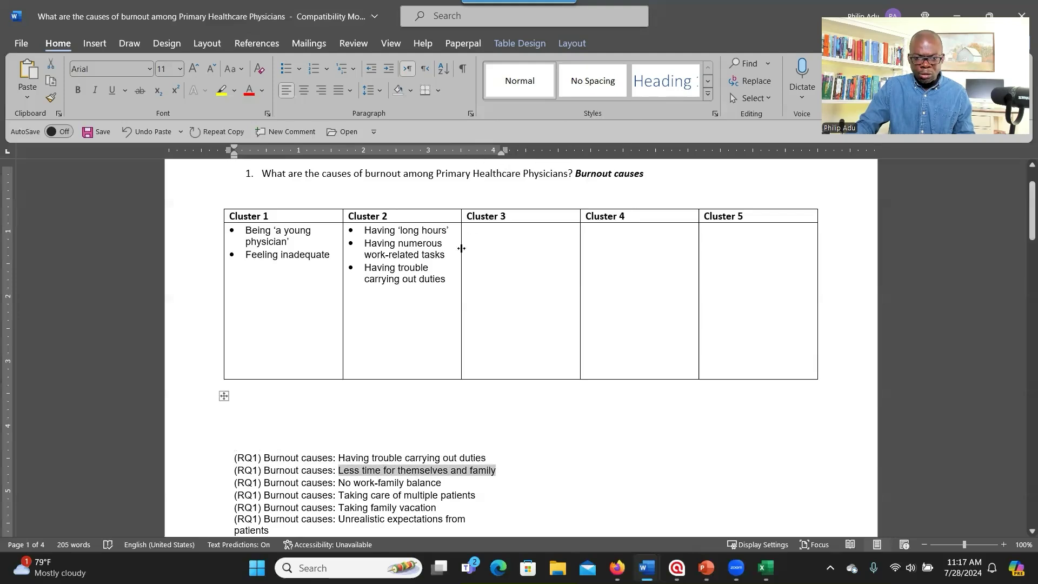
click(488, 247)
key(ctrl+v)
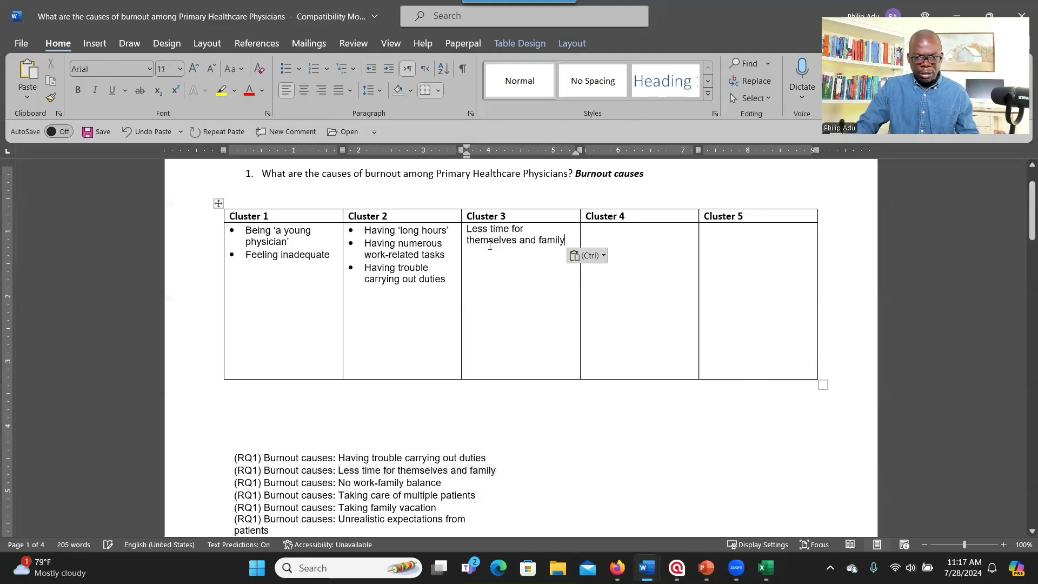
click(290, 68)
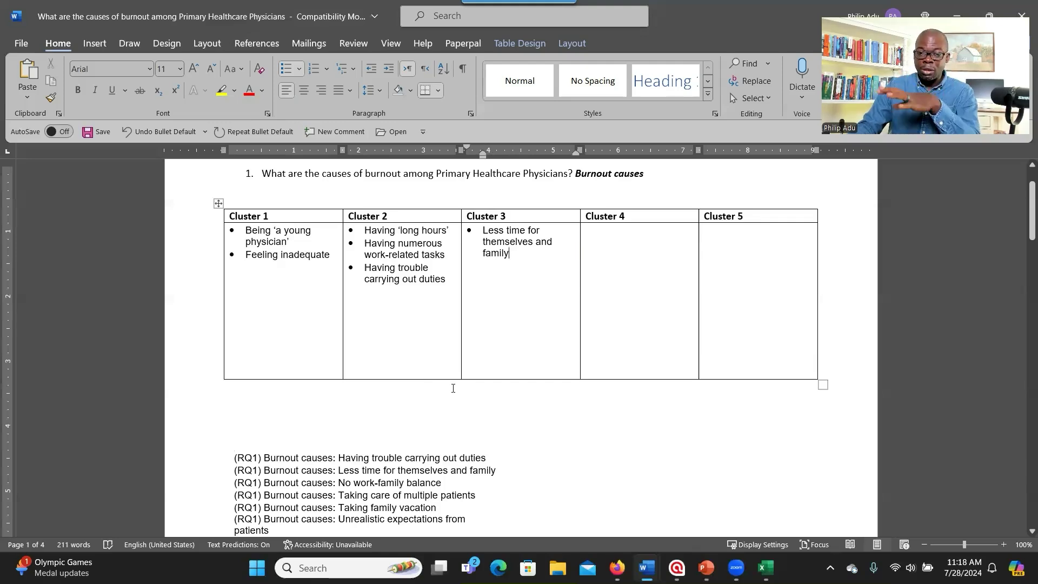
Compare the codes placed in Cluster 2 with the completed four-cluster table further down the document.
drag(360, 231, 440, 265)
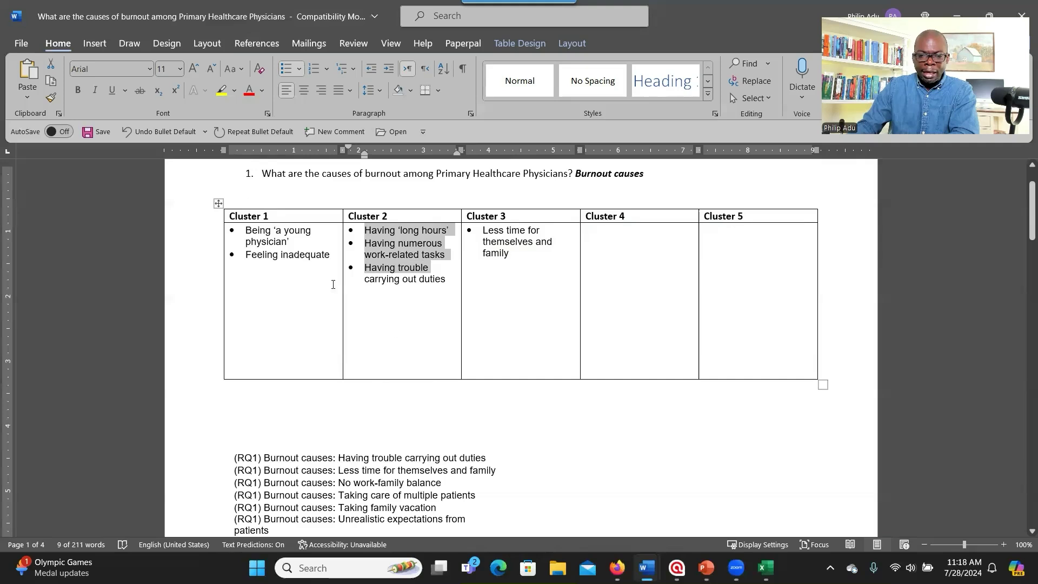
scroll(363, 495, down, 10)
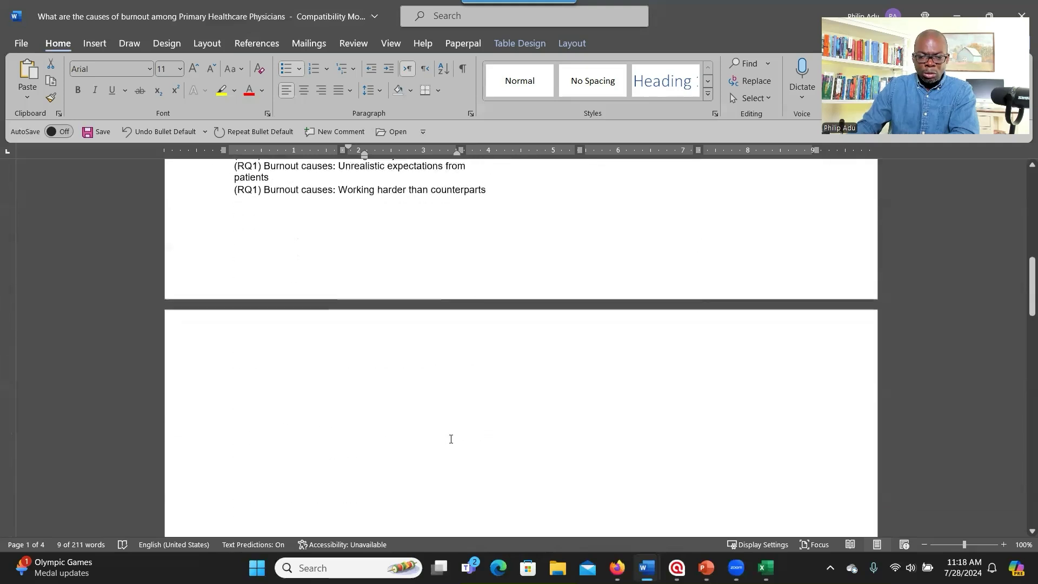
scroll(451, 441, down, 8)
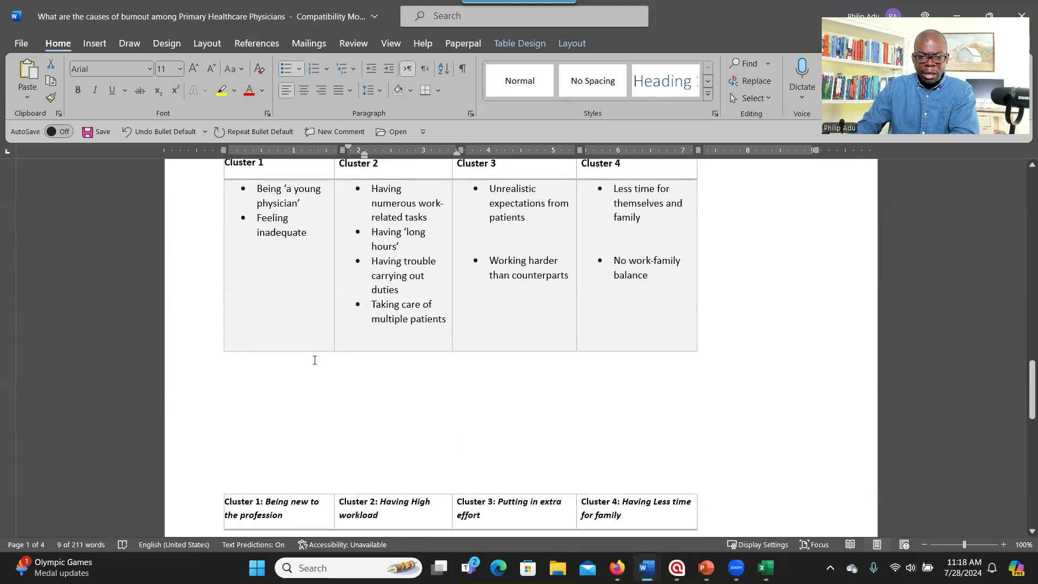
scroll(315, 360, up, 3)
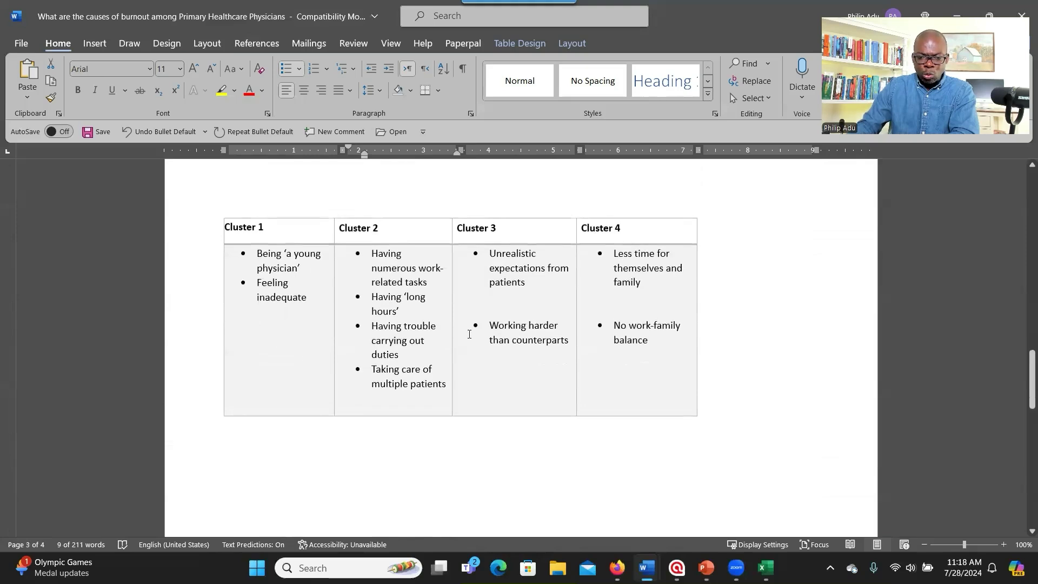
scroll(589, 295, up, 4)
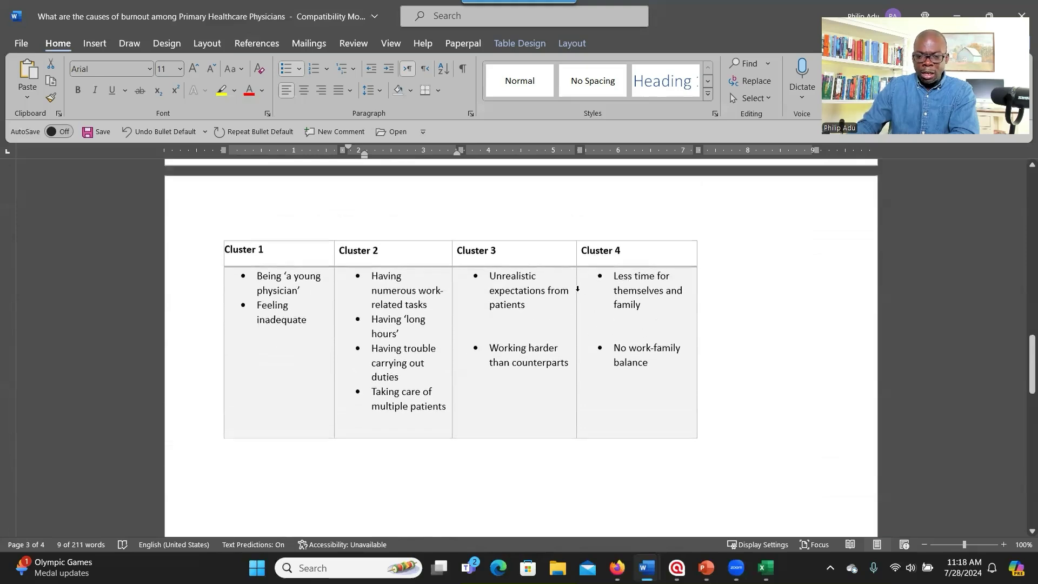
scroll(574, 320, down, 4)
scroll(575, 324, up, 3)
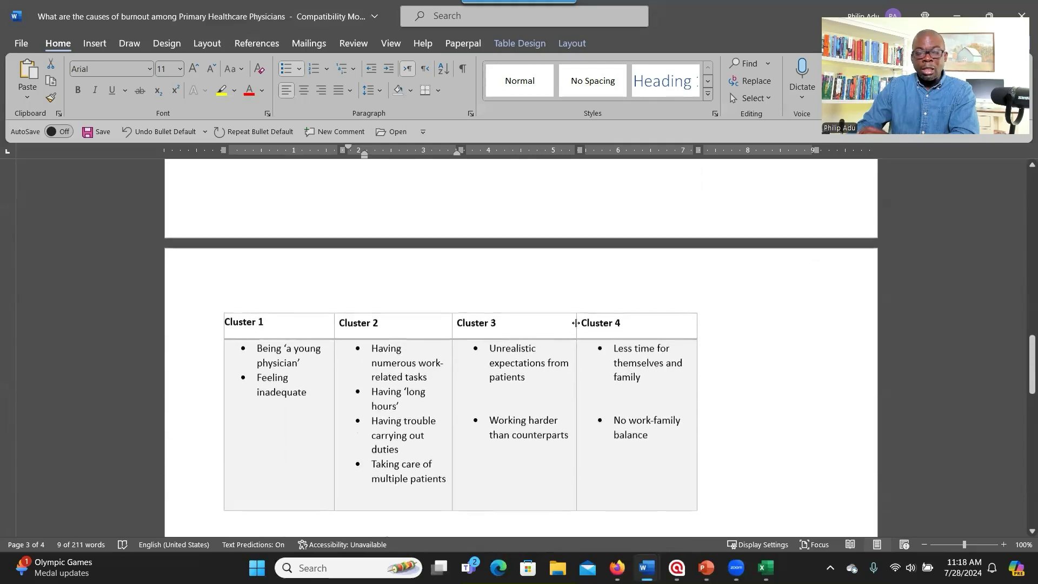
scroll(567, 329, up, 7)
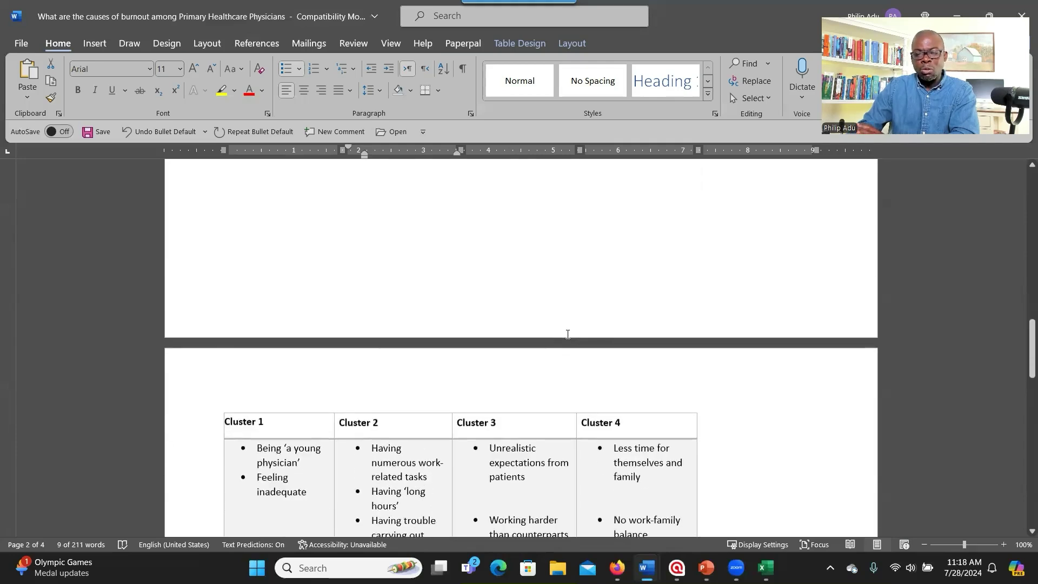
scroll(566, 337, up, 7)
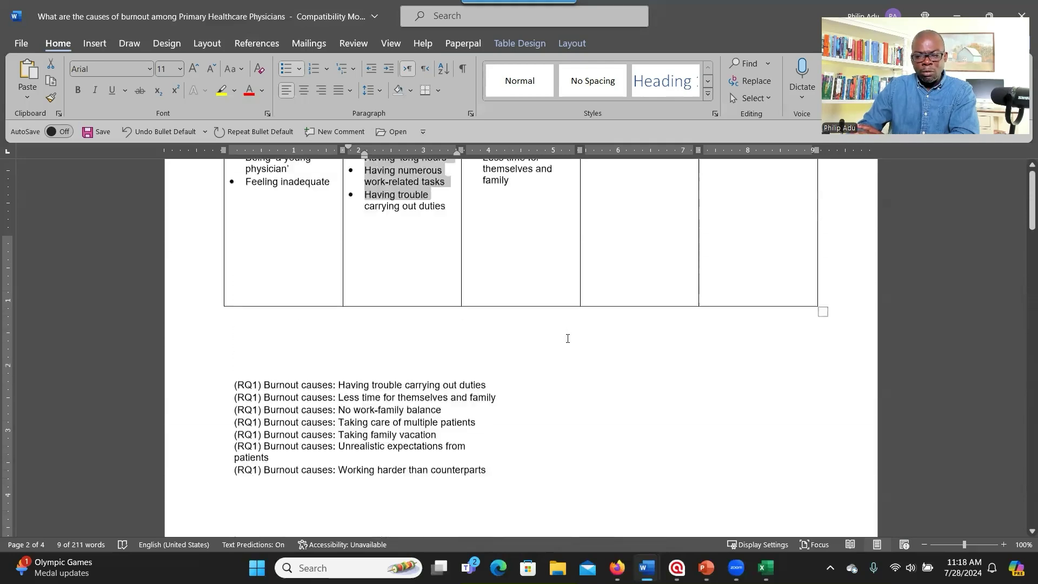
scroll(503, 379, down, 3)
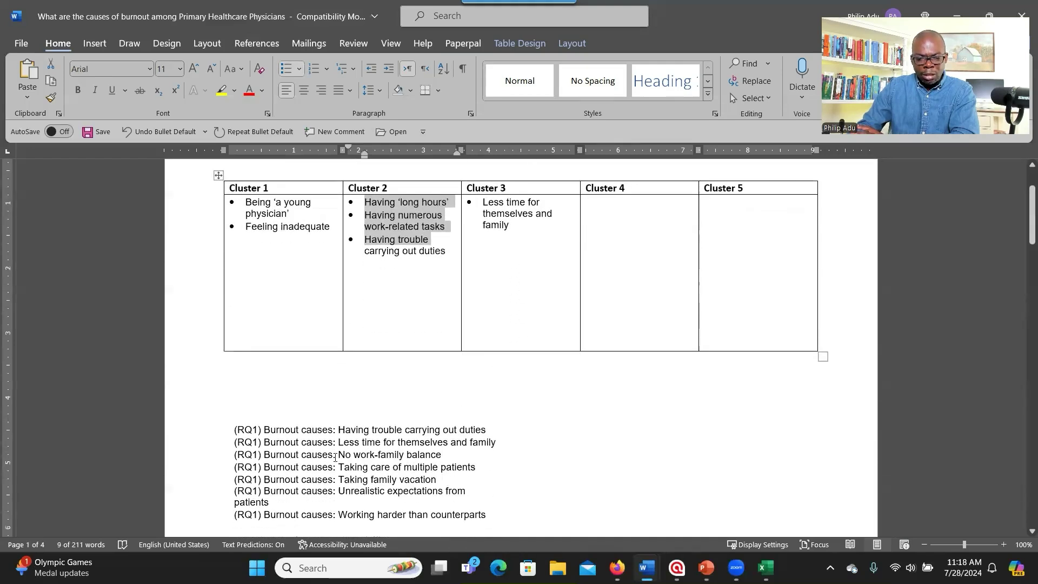
Select No work-family balance in the code list and check where the completed four-cluster table places it.
drag(339, 454, 441, 454)
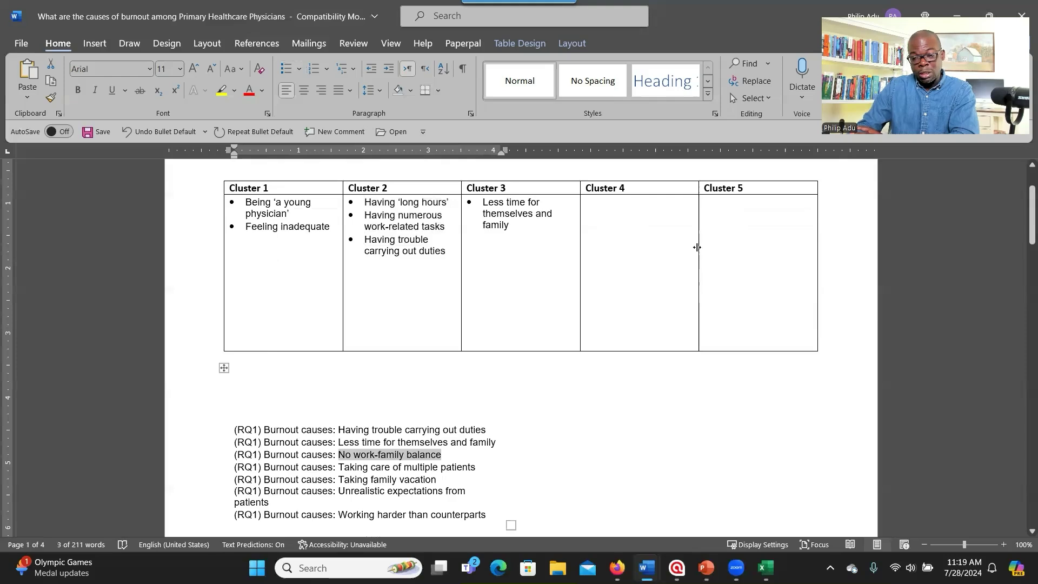
scroll(432, 457, down, 1)
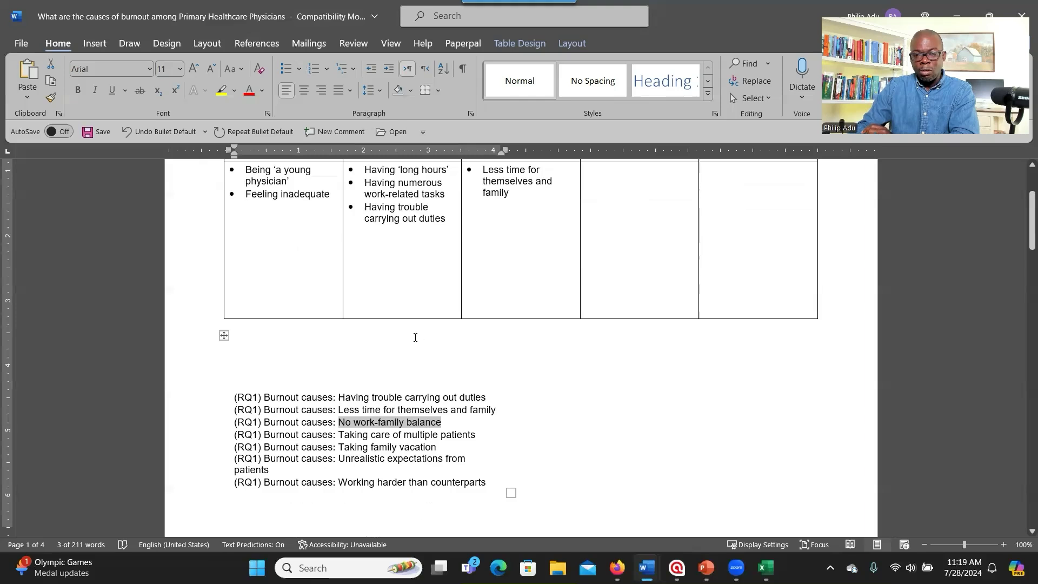
scroll(572, 280, up, 1)
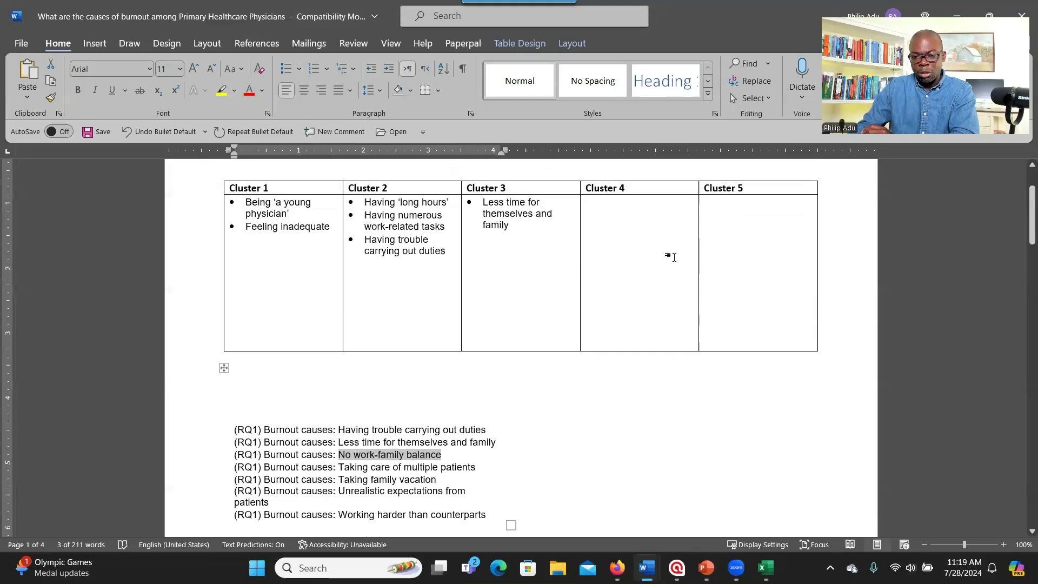
scroll(648, 276, down, 3)
scroll(629, 301, down, 10)
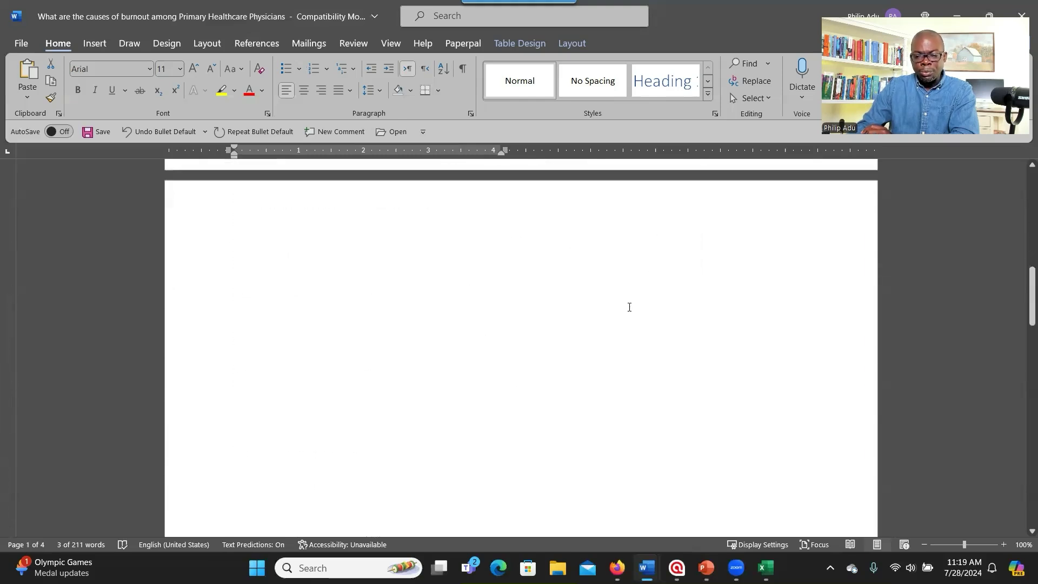
scroll(623, 313, down, 4)
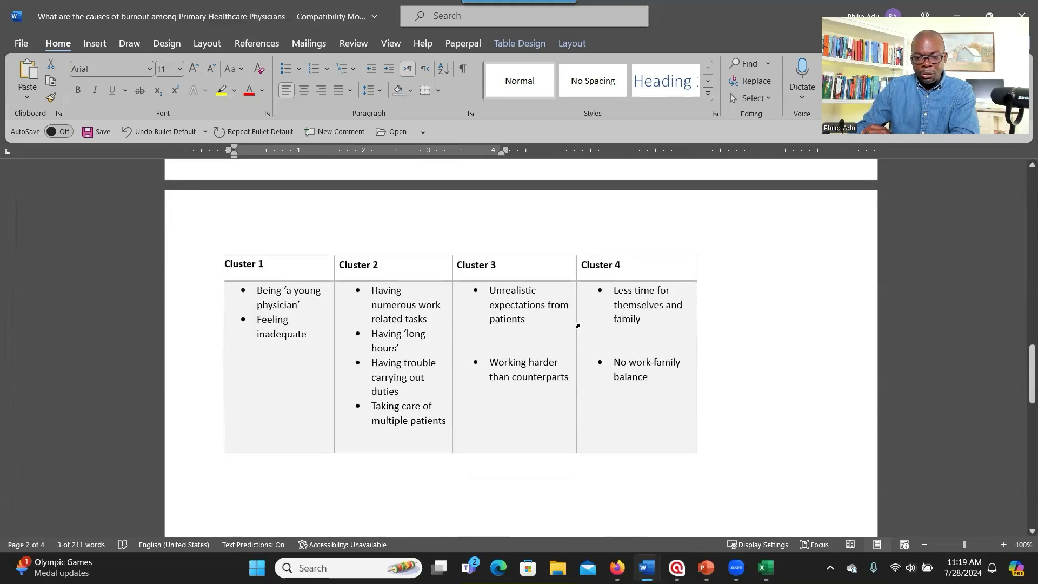
scroll(569, 327, down, 1)
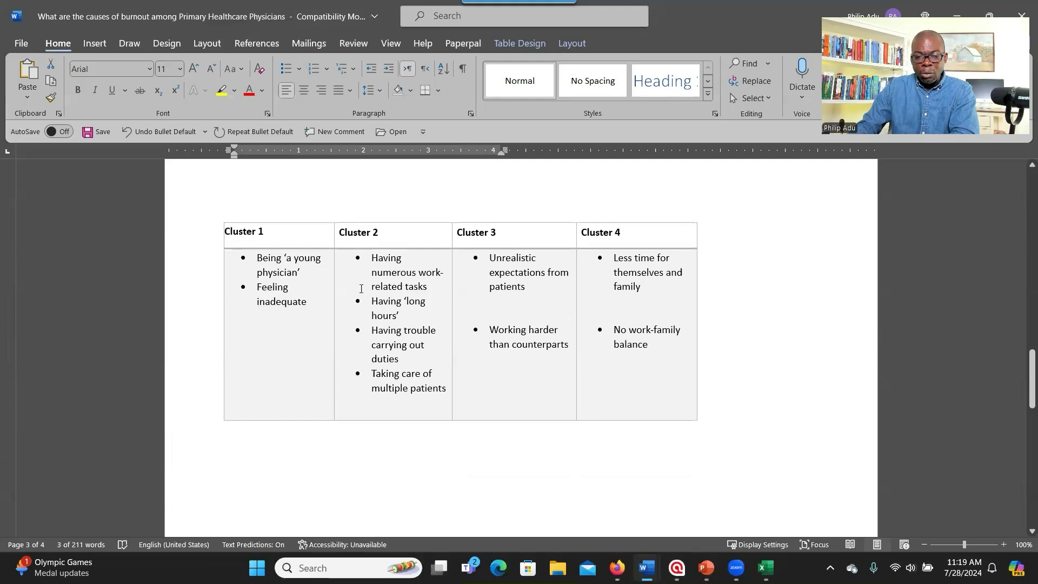
Push the table with the named clusters down so that it starts on its own page.
drag(256, 257, 295, 297)
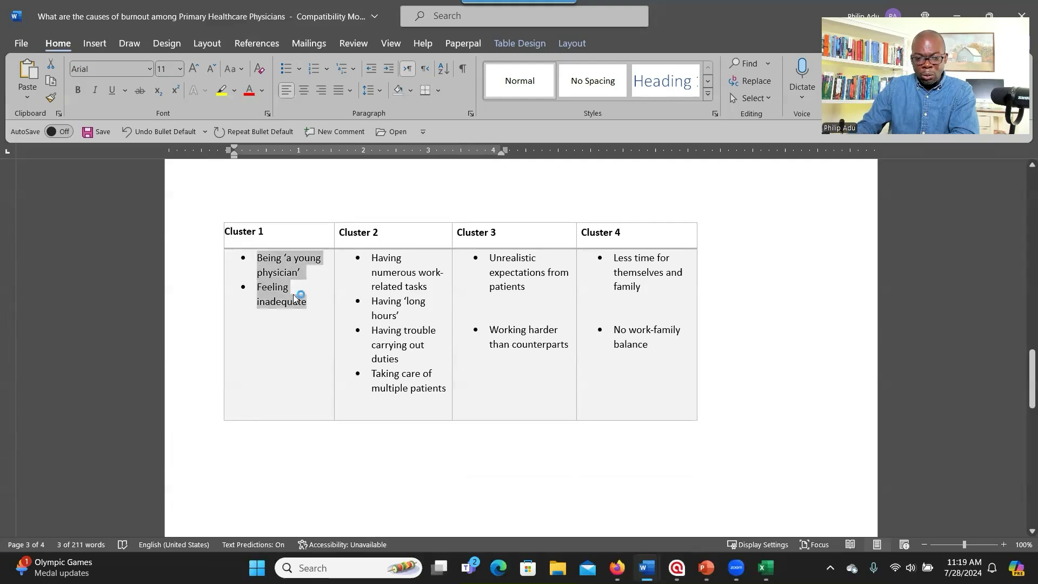
click(266, 259)
key(Up)
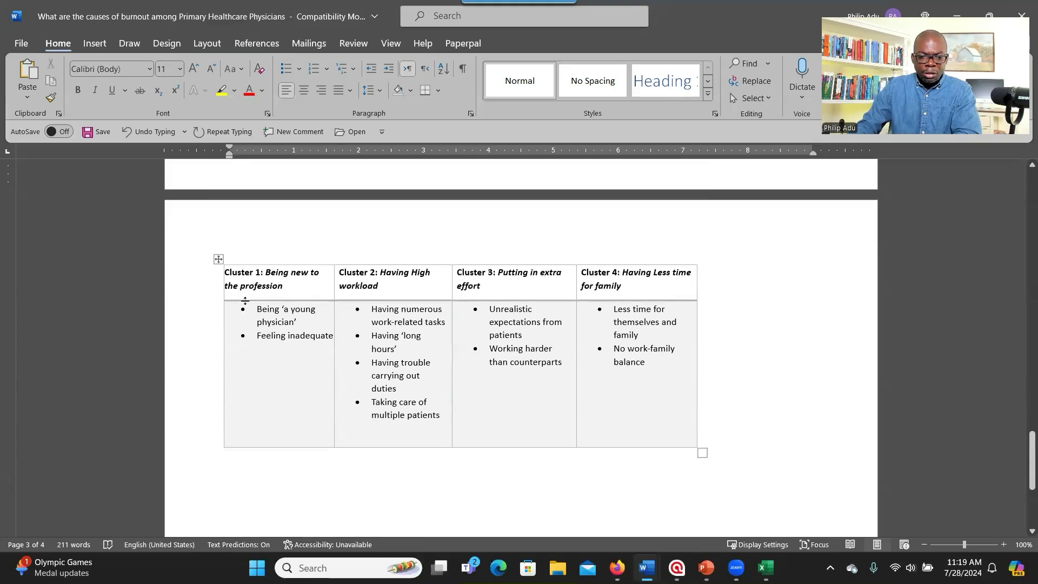
Examine how each named cluster's heading summarizes the codes beneath it, and compare with the unnamed cluster table.
drag(255, 309, 297, 347)
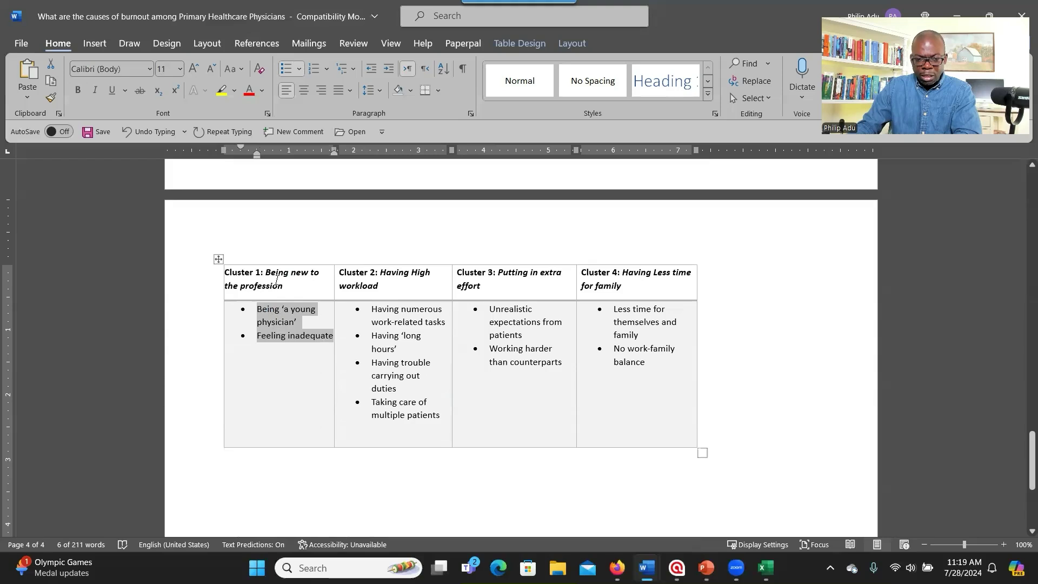
drag(372, 310, 405, 415)
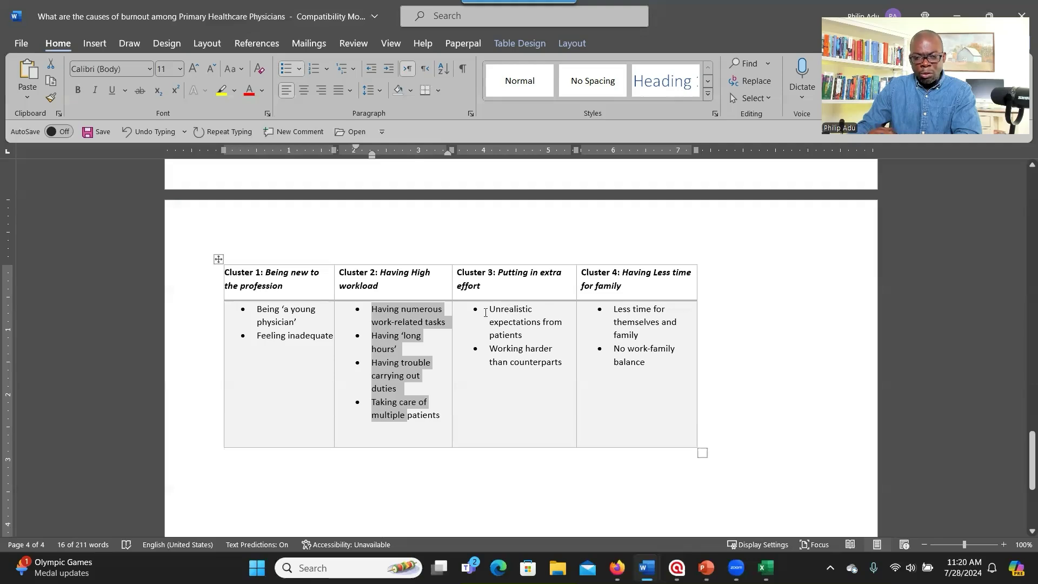
drag(485, 313, 555, 371)
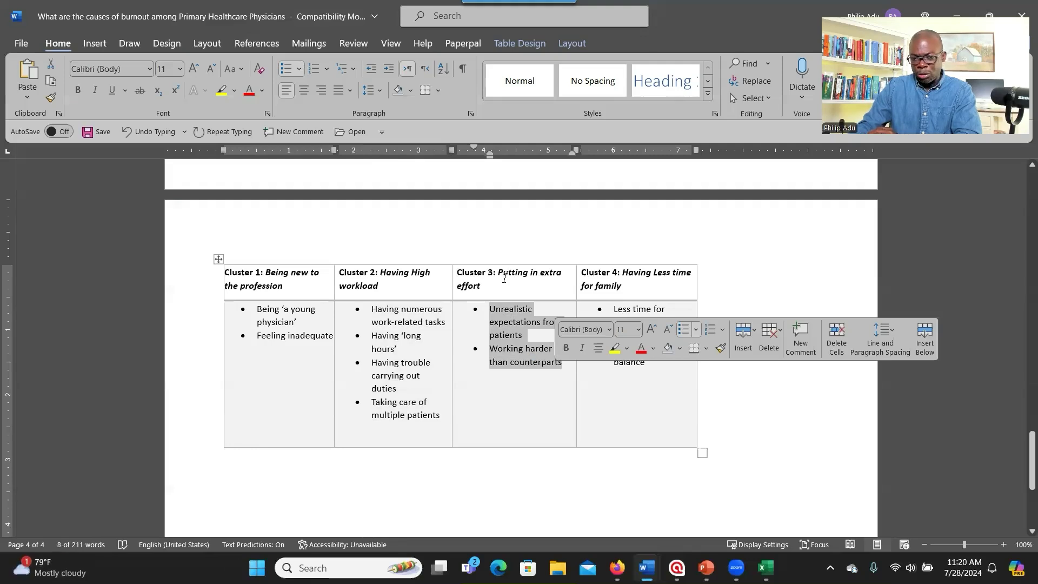
drag(258, 281, 600, 297)
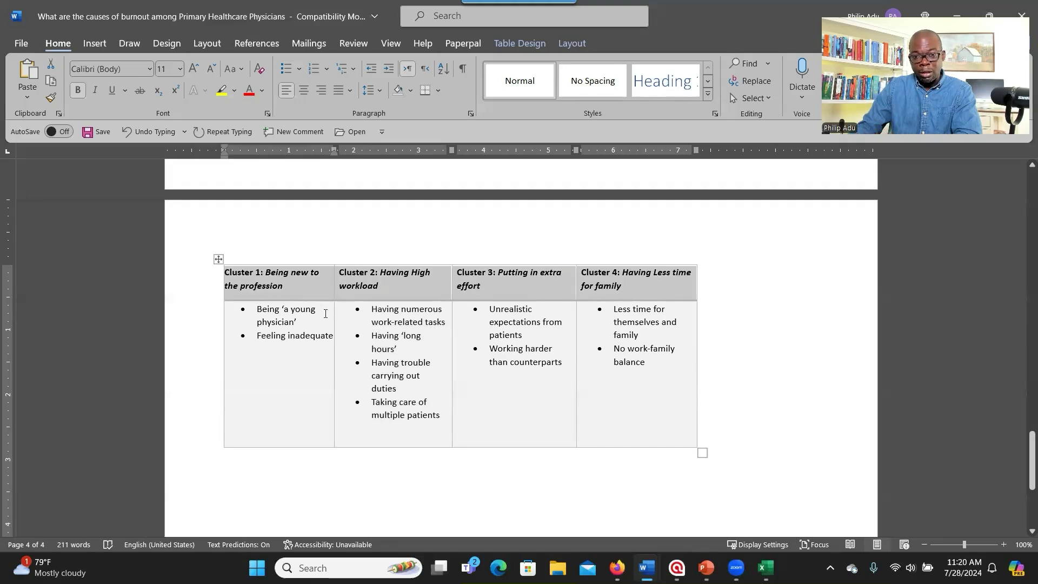
key(ctrl+z)
key(ctrl+z)
key(ctrl+z)
key(ctrl+z)
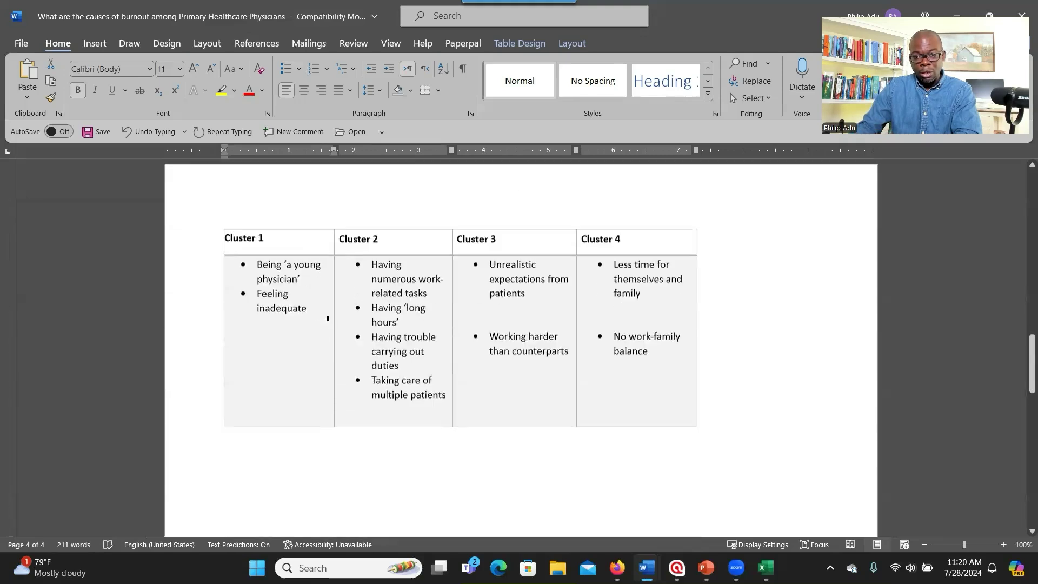
Switch to the Burnout Project Part1_New workbook in Excel, view the full list of exported codes, and return to Word.
click(765, 568)
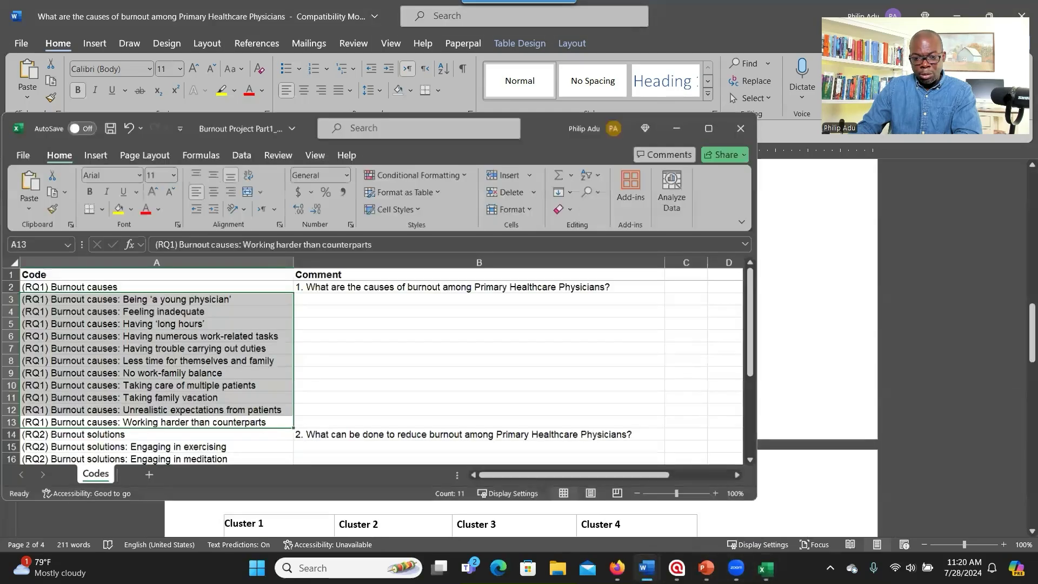
click(739, 518)
key(alt+Tab)
click(706, 120)
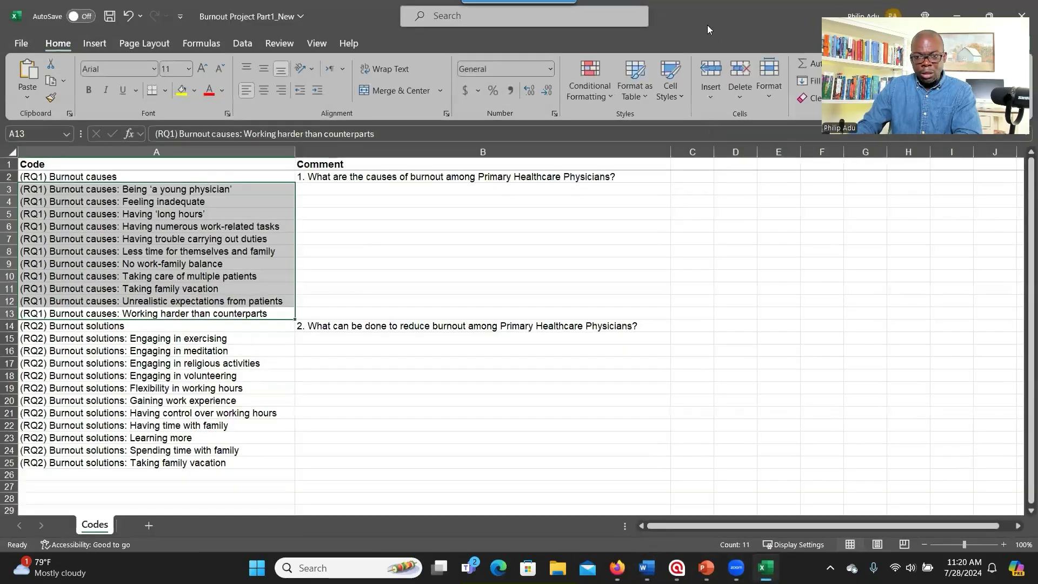
drag(707, 24, 808, 271)
click(847, 273)
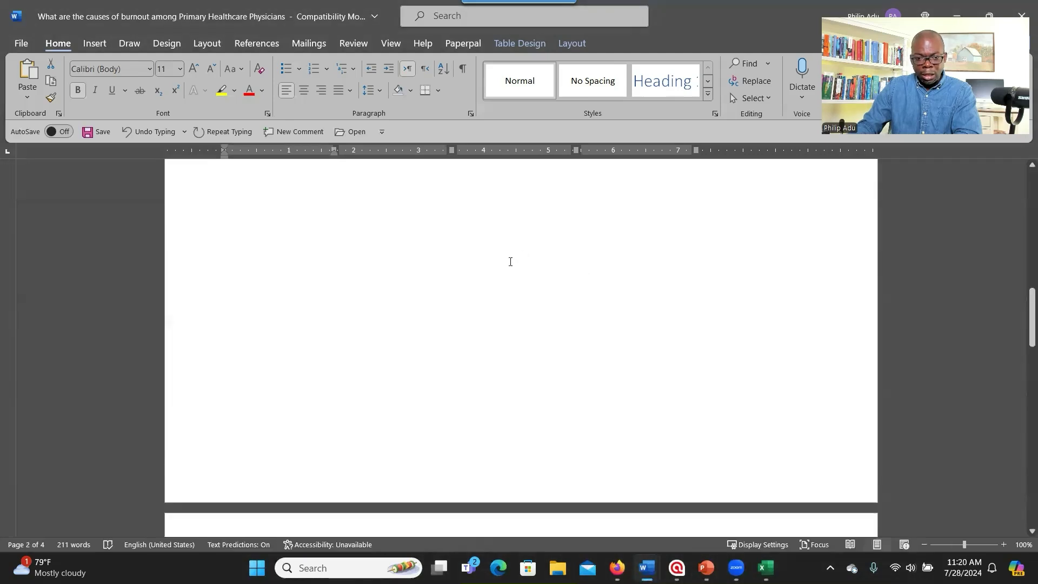
Look over the document from the remaining burnout-cause codes through the named-cluster table to the last page.
scroll(492, 271, up, 10)
scroll(491, 277, up, 5)
scroll(504, 301, down, 12)
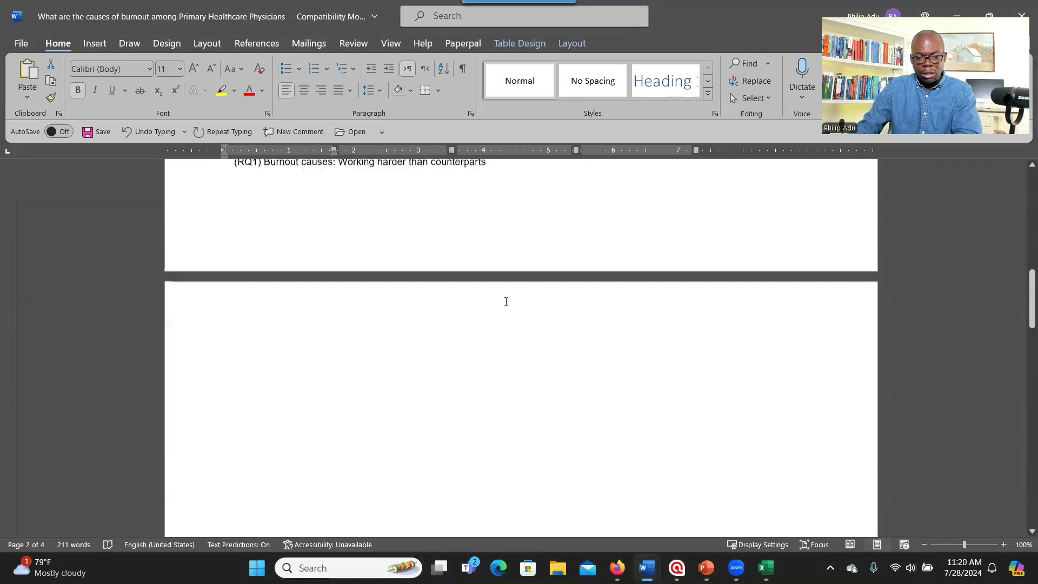
scroll(525, 312, down, 15)
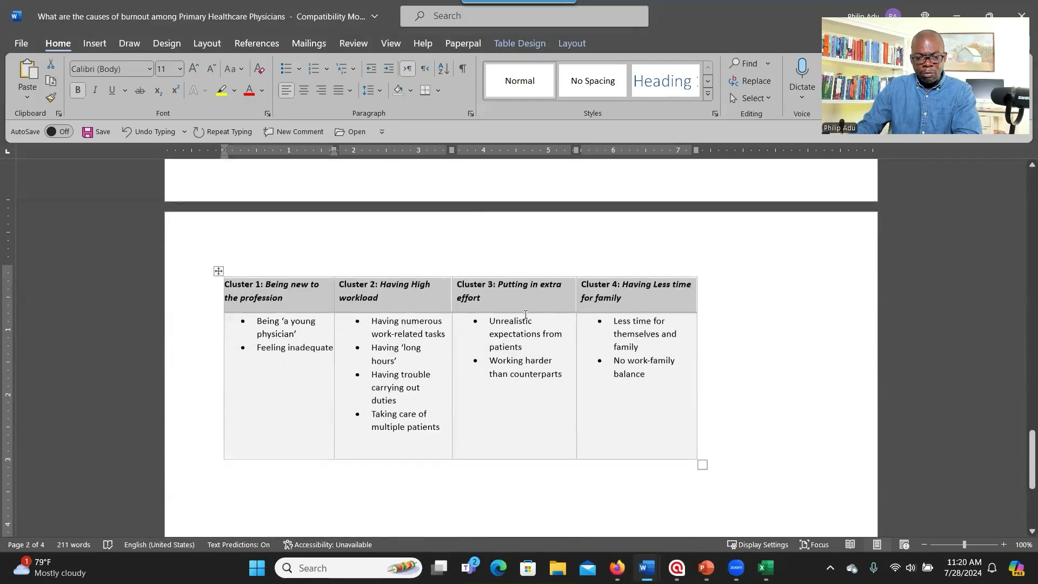
scroll(527, 317, down, 6)
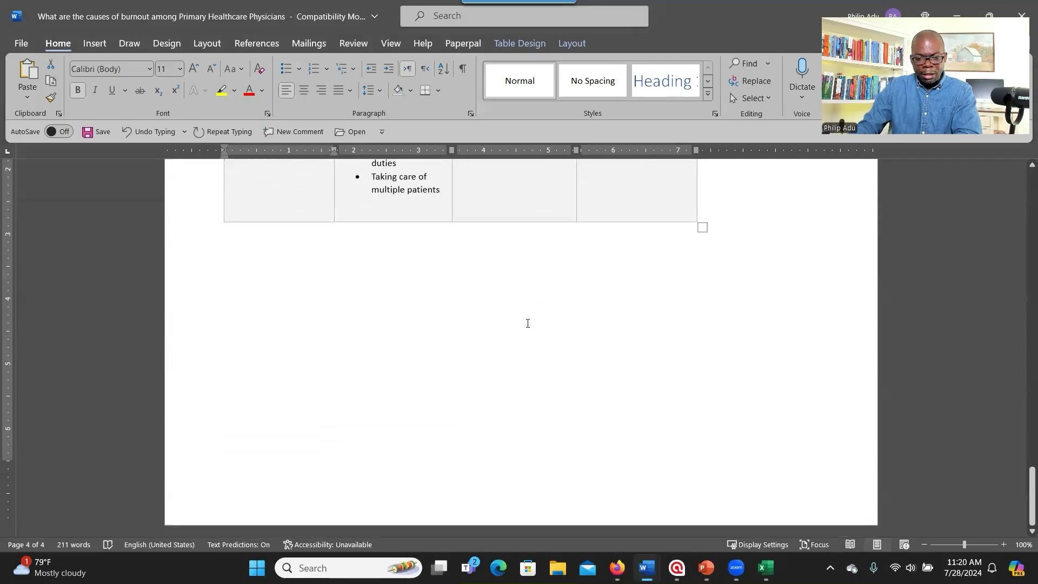
Check the named-cluster table, switch to ATLAS.ti, and create a code group named "(RQ1) Theme: Being new to the profession" in the Code Group Manager.
scroll(528, 322, up, 8)
scroll(915, 457, up, 1)
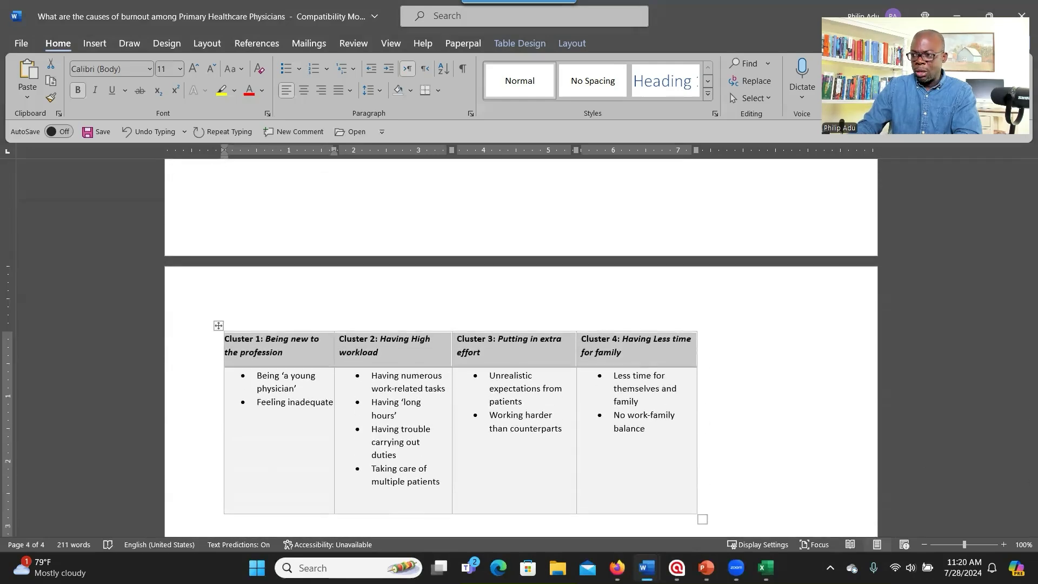
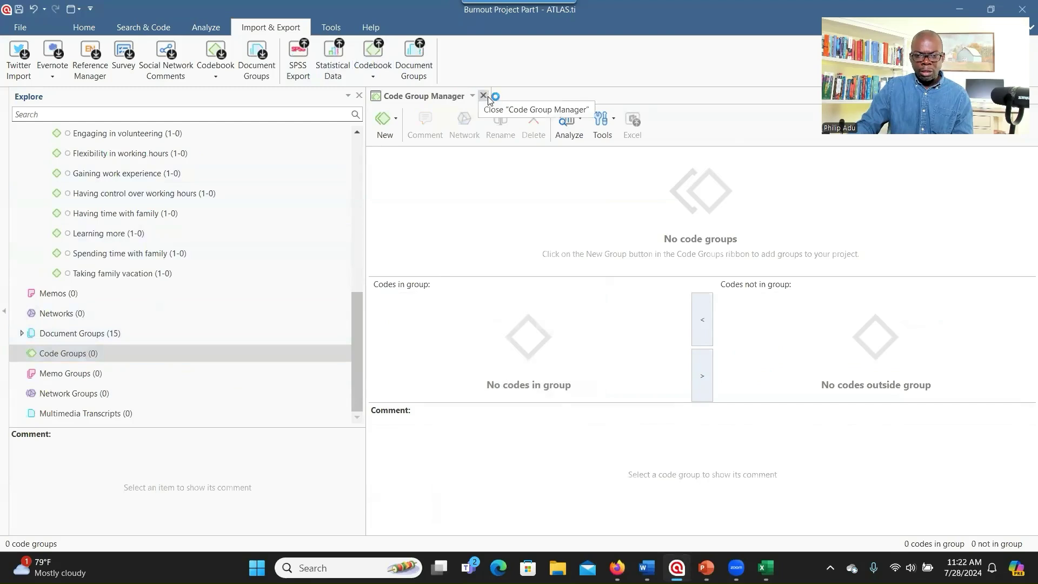
click(73, 355)
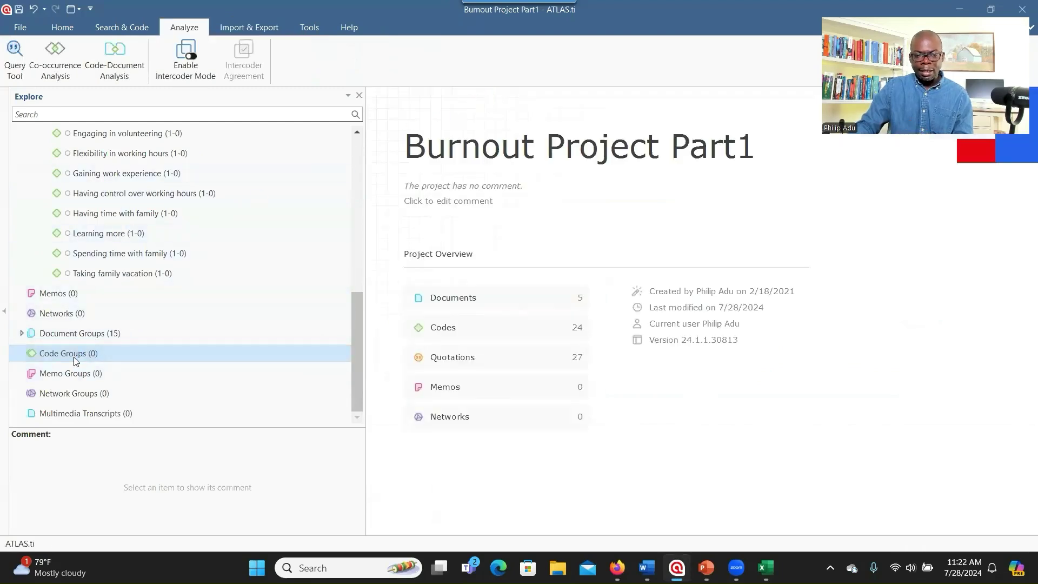
double_click(78, 354)
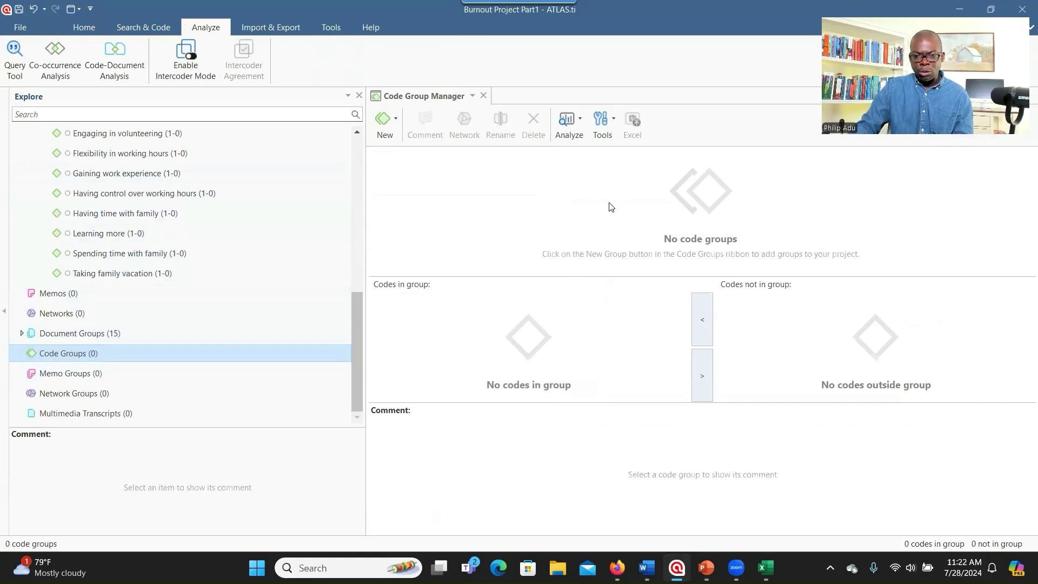
click(382, 132)
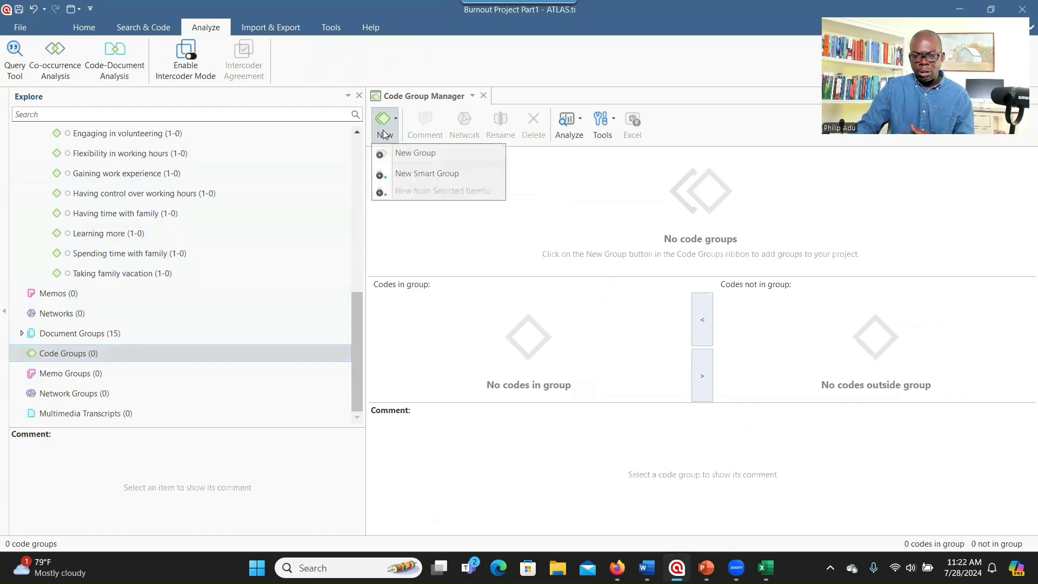
click(406, 153)
click(705, 568)
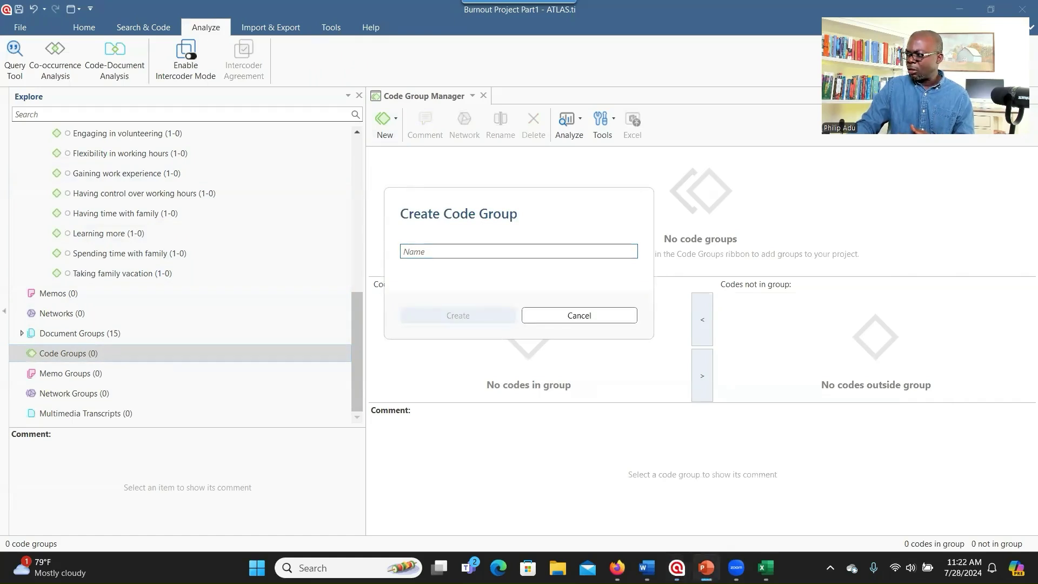
text((RQ1) Theme: Being new to the profession)
drag(422, 252, 402, 254)
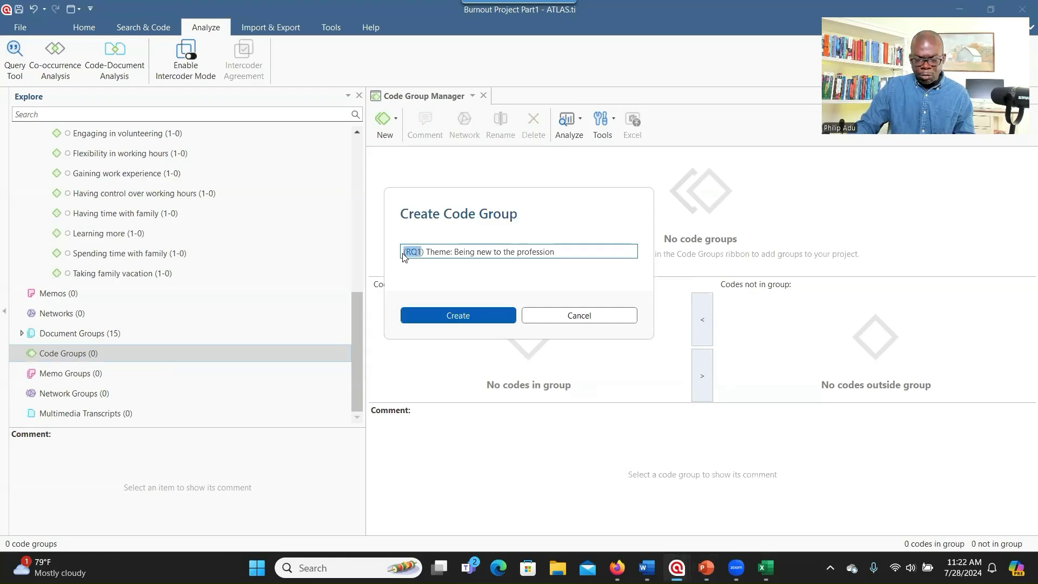
click(438, 251)
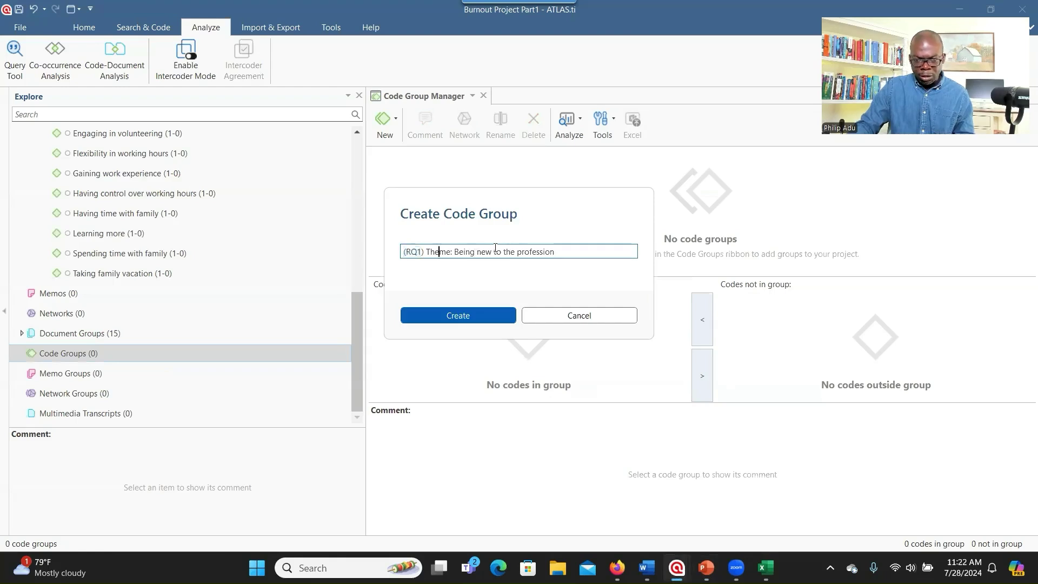
click(475, 316)
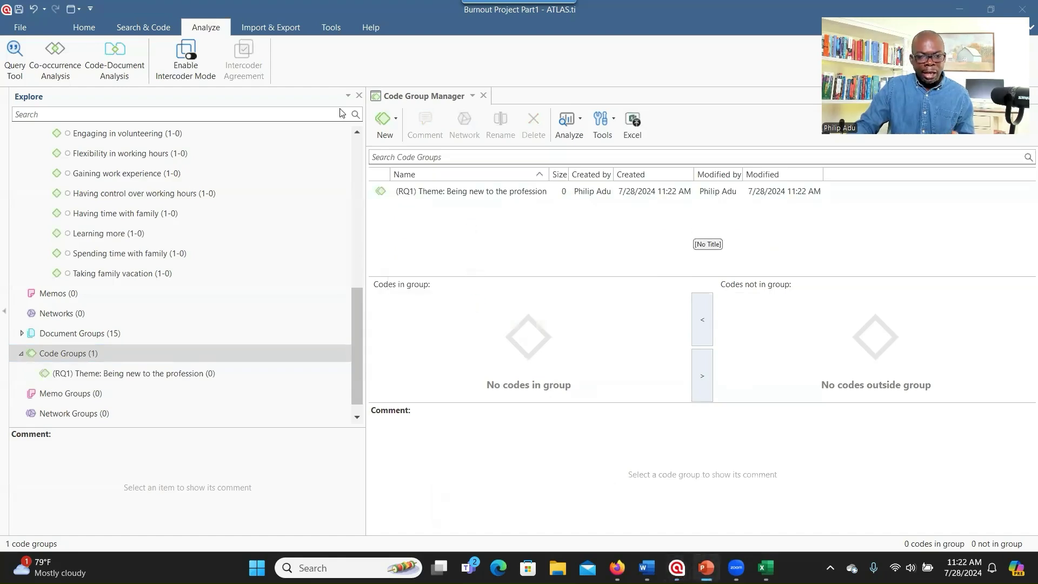
Create a second code group named "(RQ1) Theme: Having High workload" for the workload cluster.
click(384, 127)
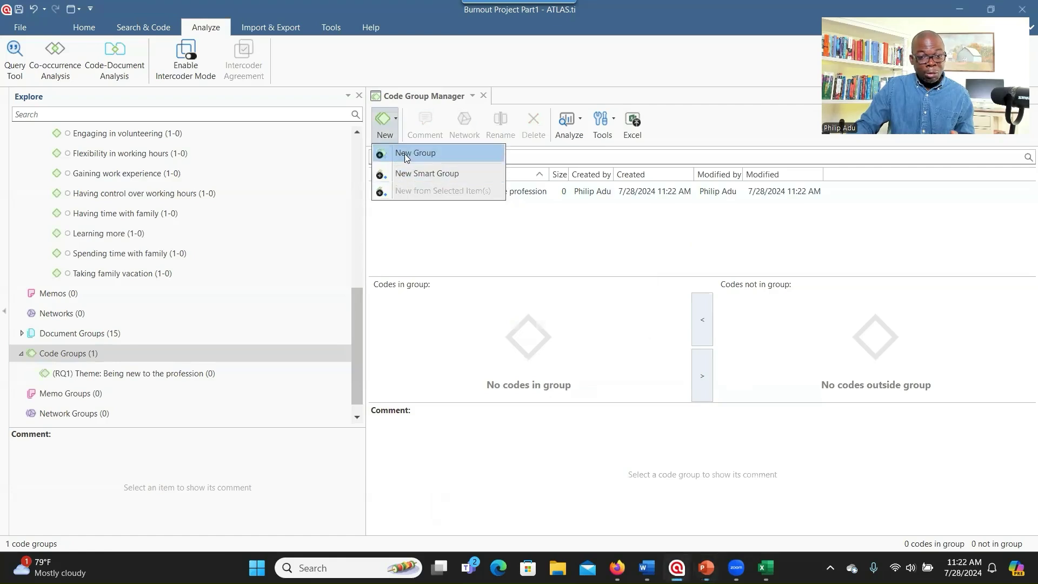
click(404, 153)
text((RQ1) Theme: Having High workload)
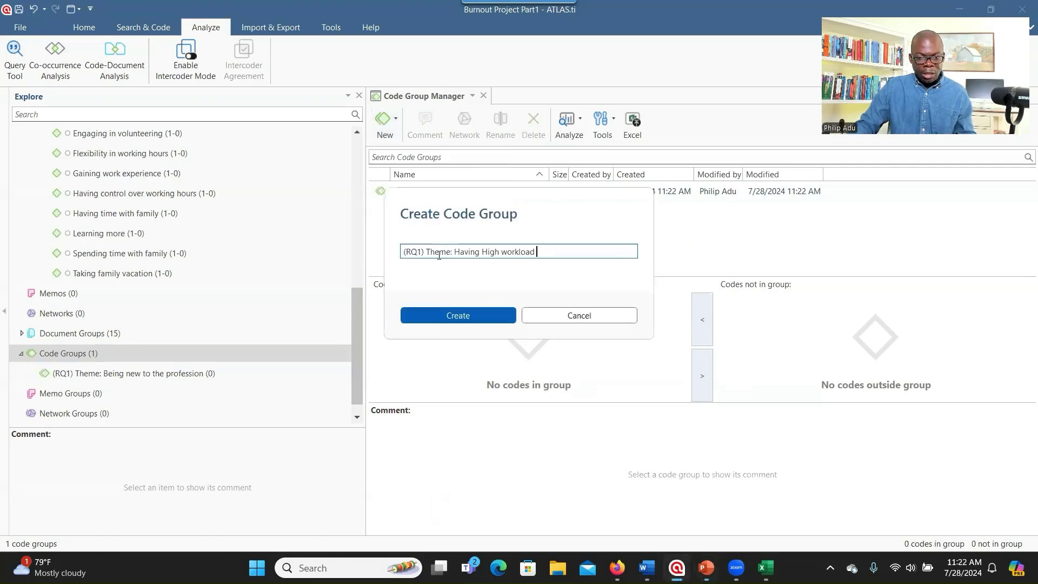
click(431, 315)
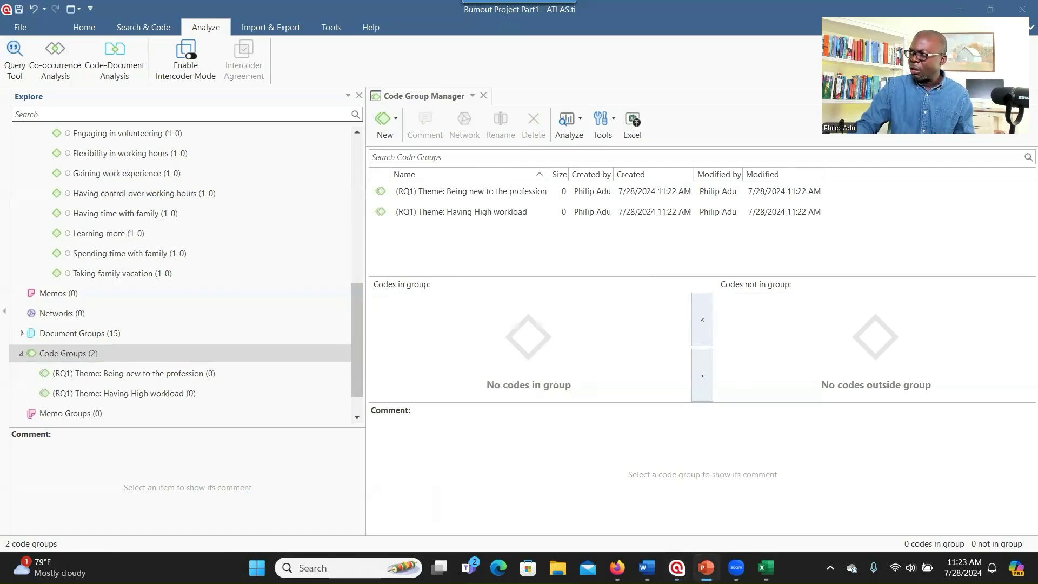
Create a third code group named "(RQ1) Theme: Putting in extra effort" for the extra-effort cluster.
click(384, 127)
click(406, 155)
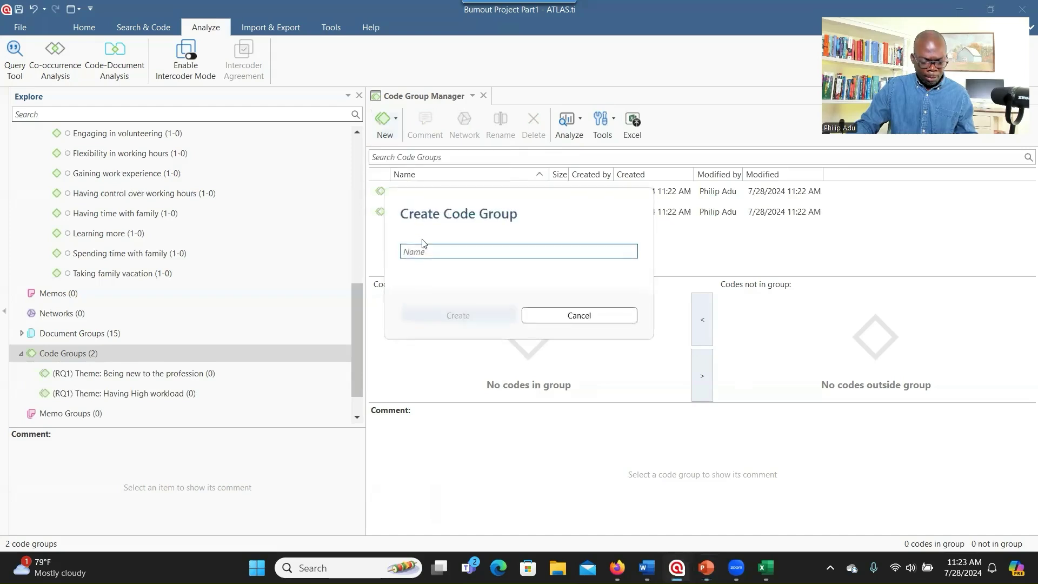
text((RQ1) Theme: Putting in extra effort)
click(453, 316)
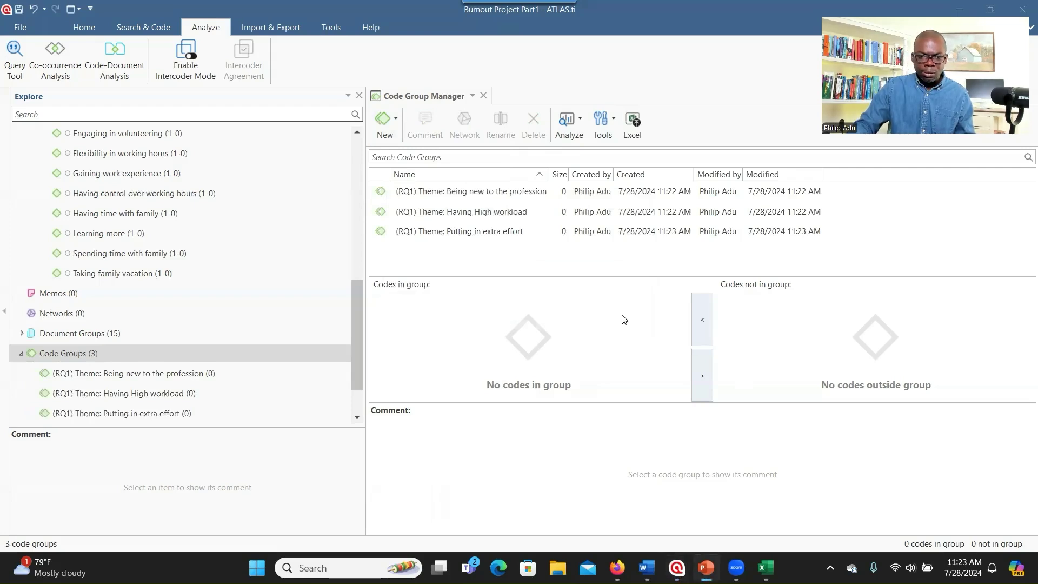
Create a fourth code group named "(RQ1) Theme: Having Less time for family" for the family-time cluster.
click(385, 125)
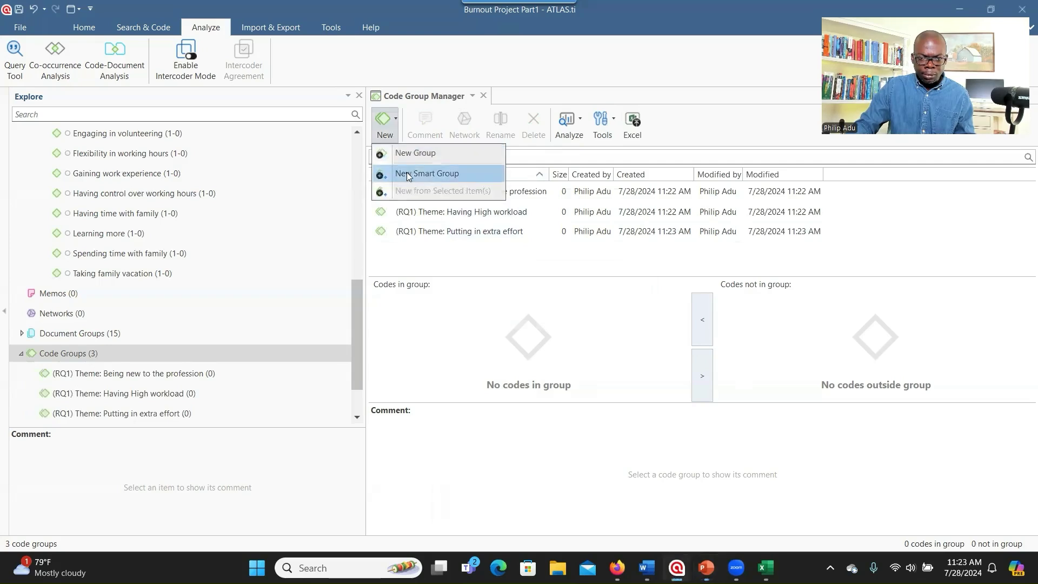
click(414, 154)
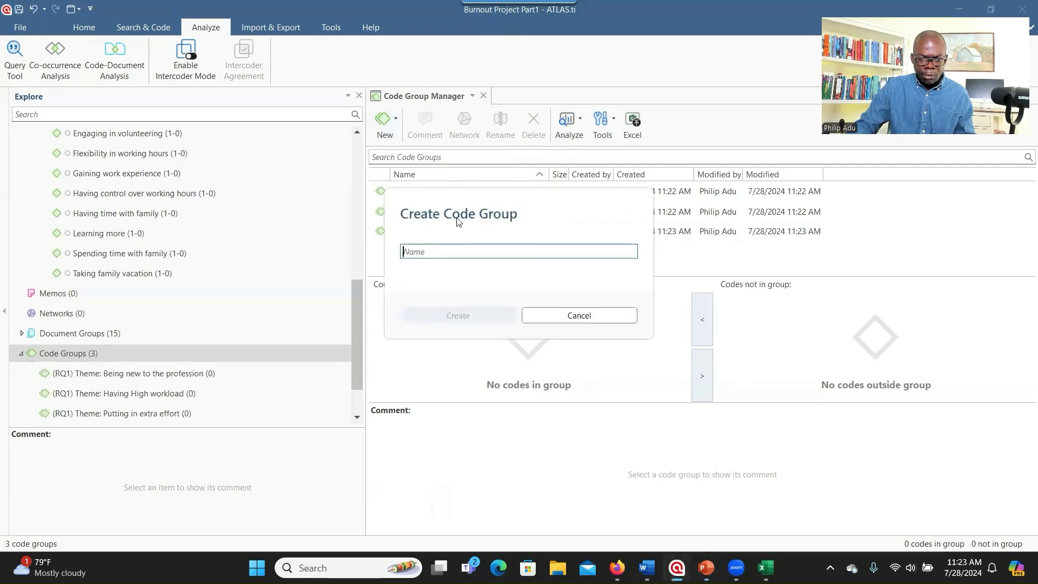
text((RQ1) Theme: Having Less time for family)
click(476, 318)
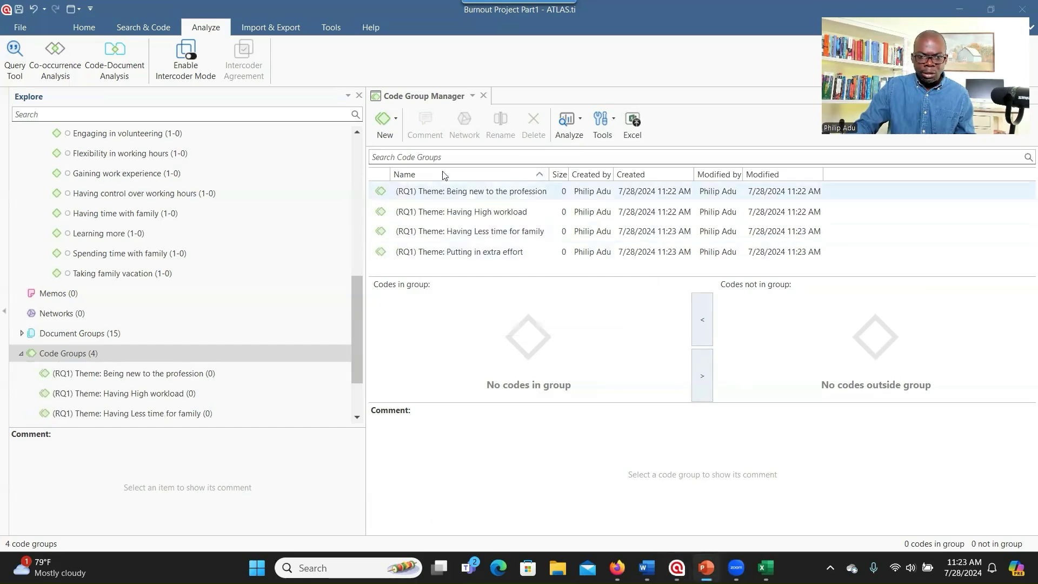
Create a code group whose name begins "(RQ2) Theme: Engaging in physical and", and add one more code group with a pasted name.
click(470, 316)
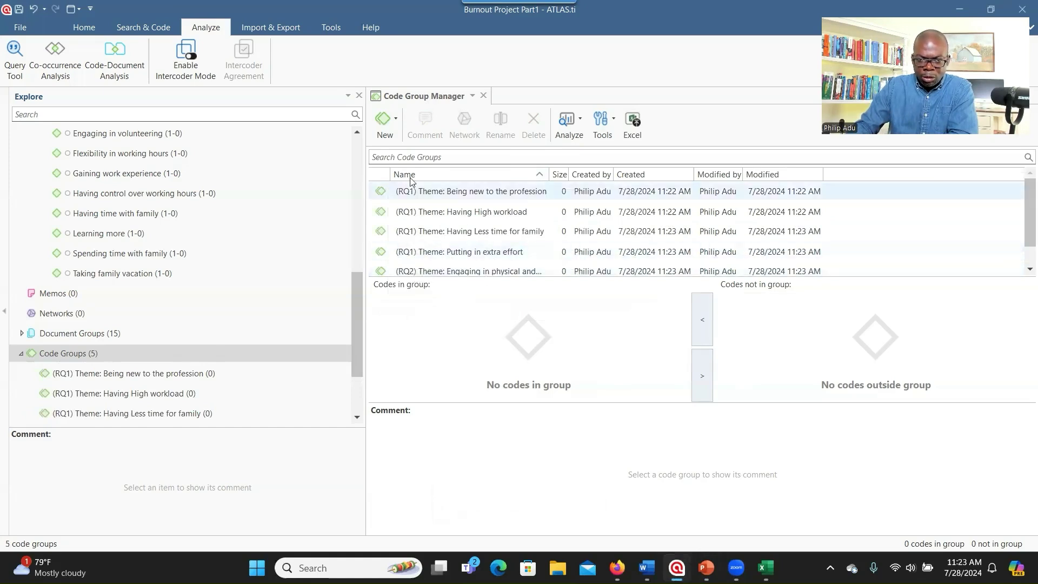
click(386, 125)
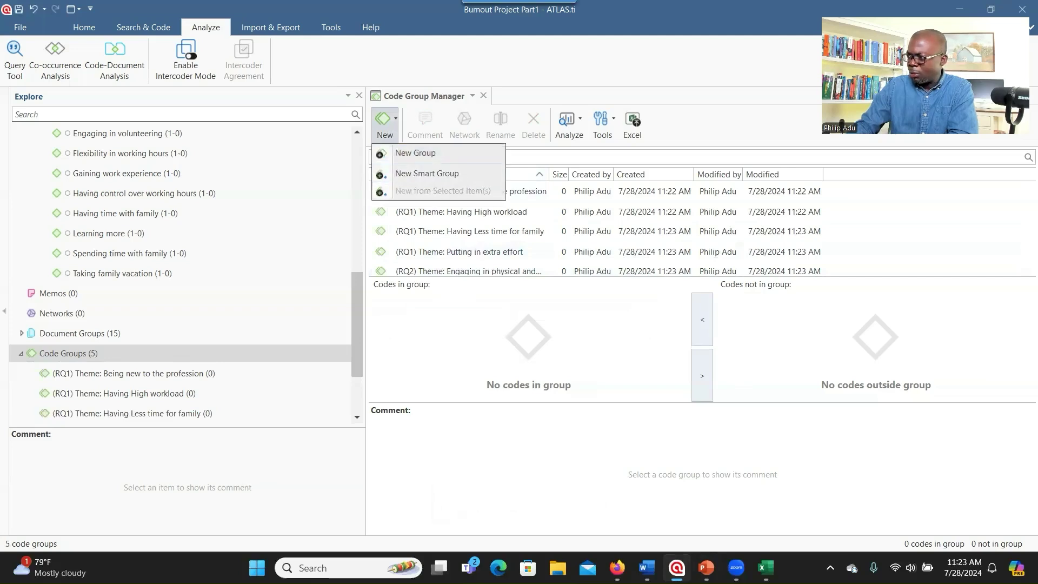
click(705, 567)
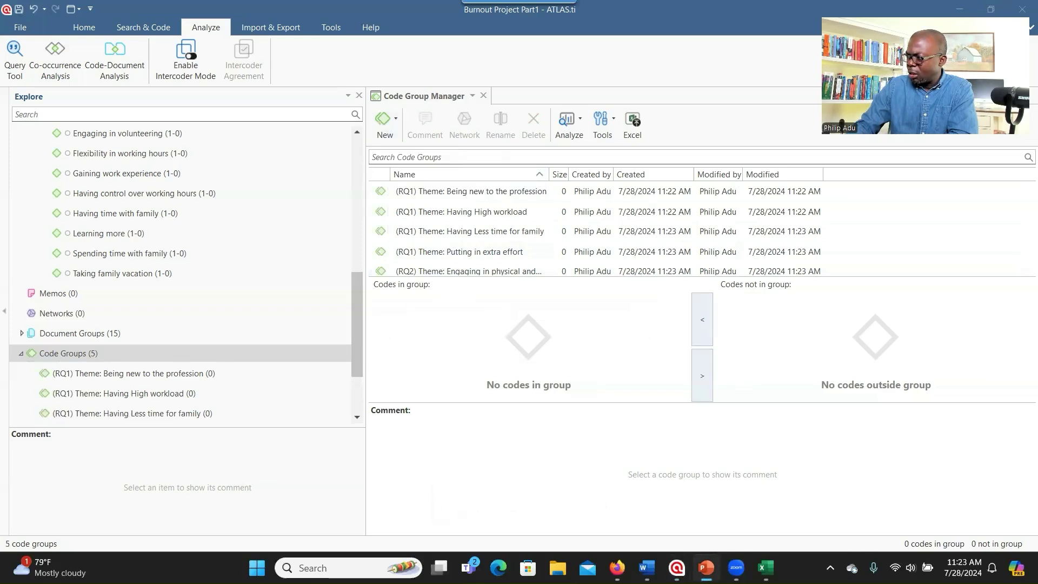
click(384, 126)
click(416, 153)
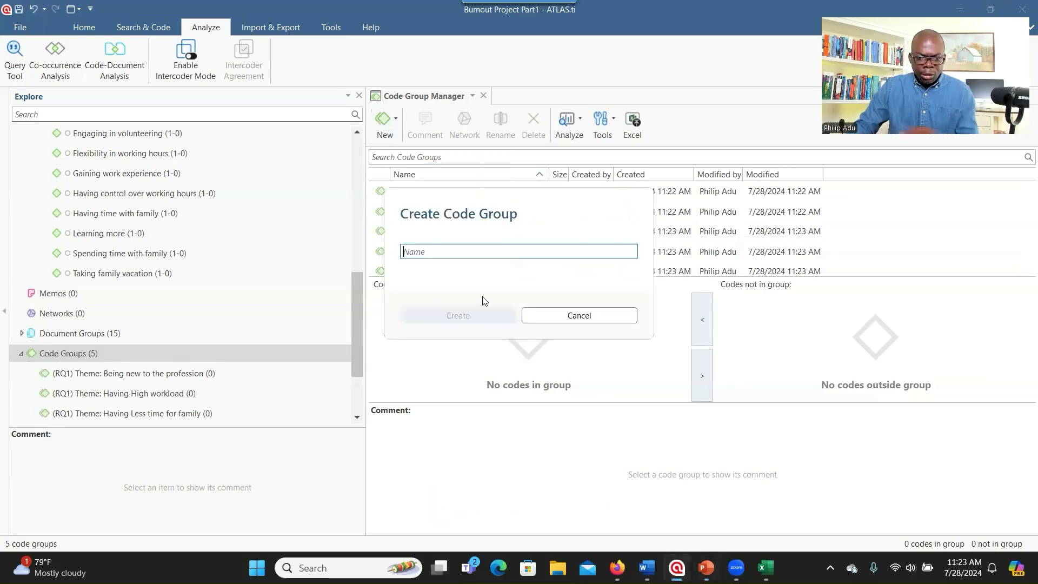
key(ctrl+v)
key(Return)
scroll(470, 258, down, 1)
scroll(470, 257, up, 1)
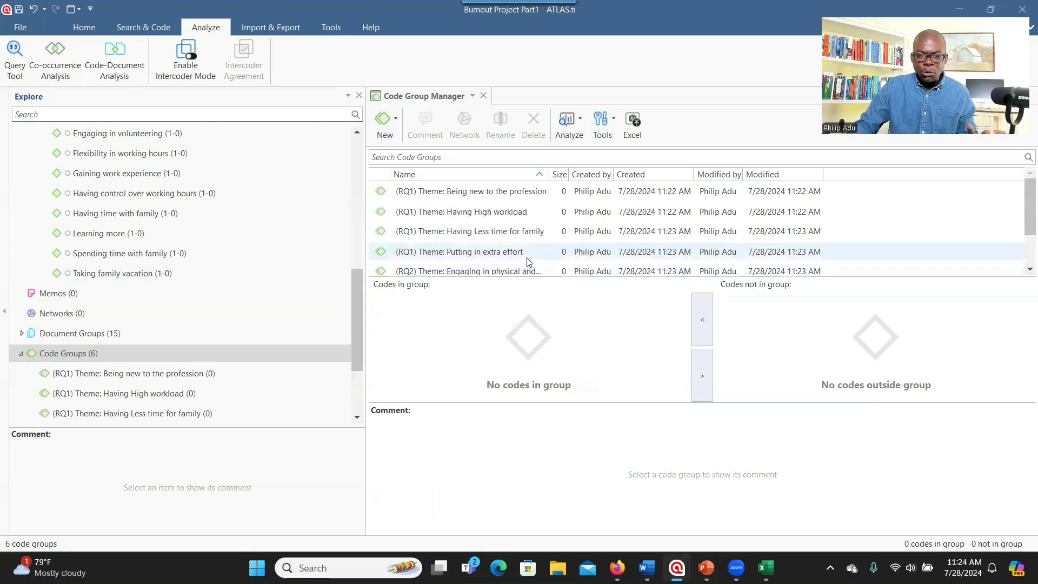
Following Cluster 1 in the Word table, add the codes Being 'a young physician' and Feeling inadequate to the "Being new to the profession" group.
click(483, 196)
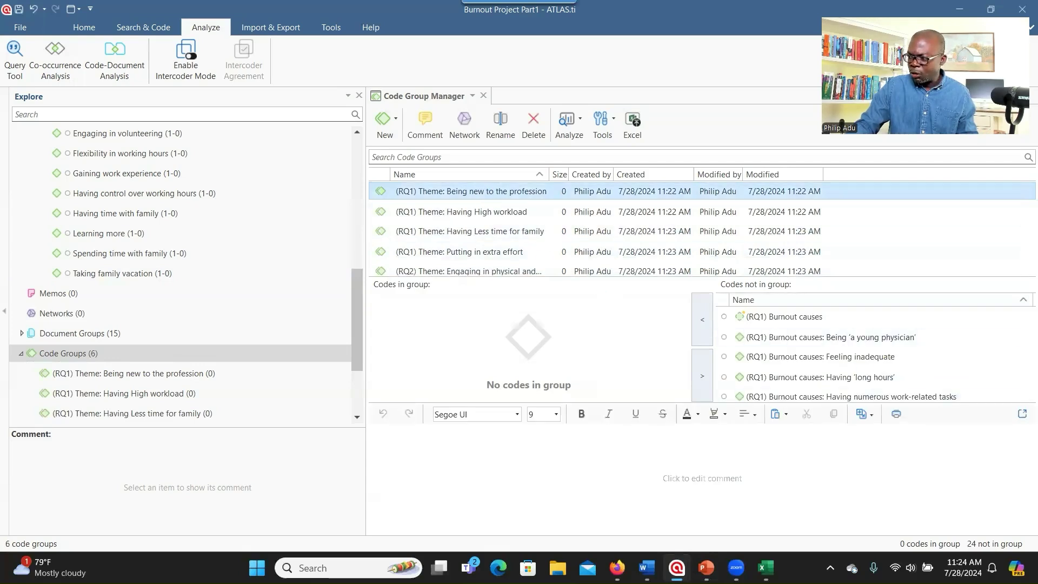
key(alt+Tab)
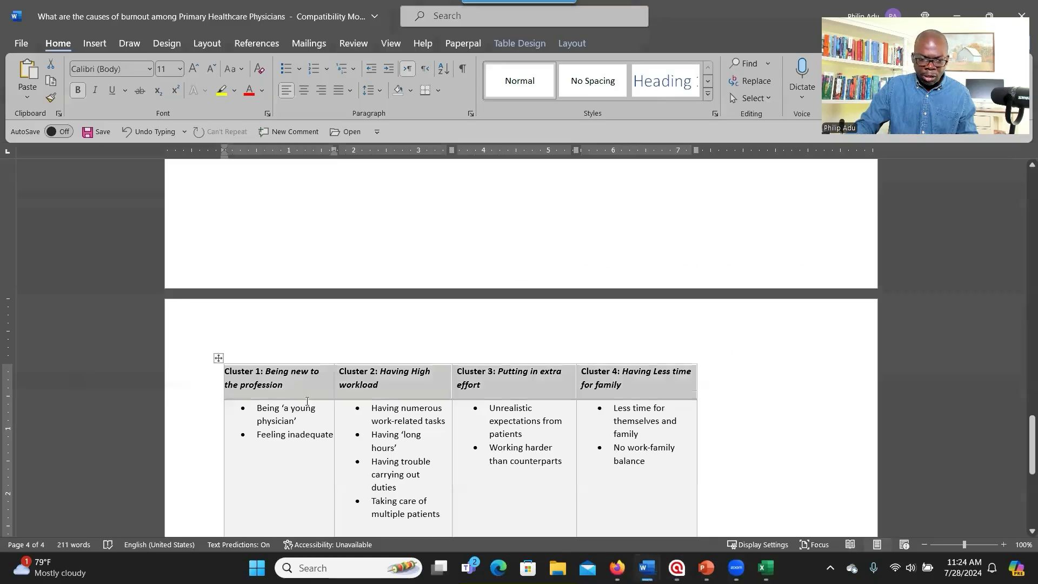
click(259, 409)
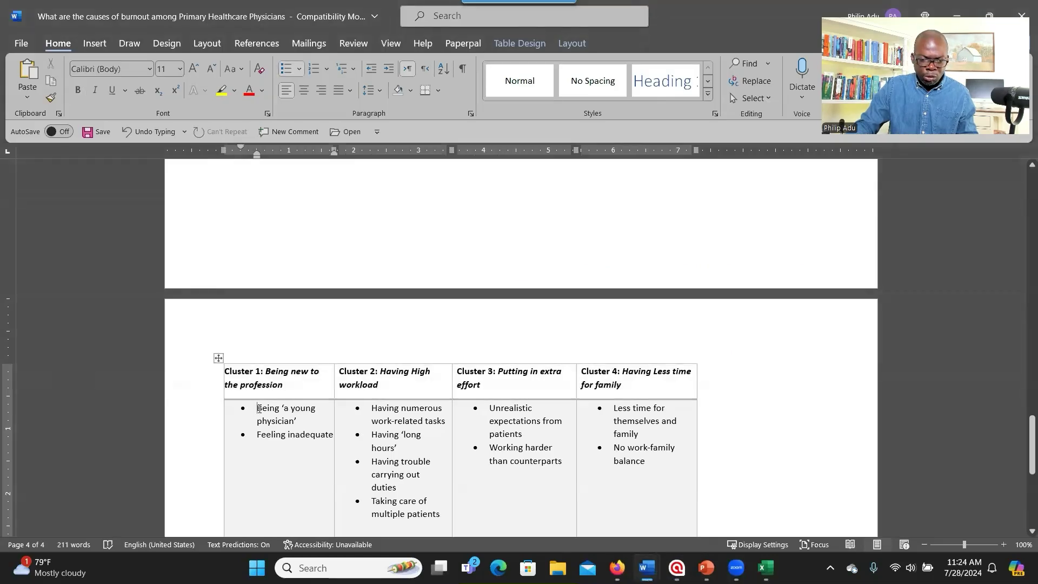
drag(256, 411, 333, 435)
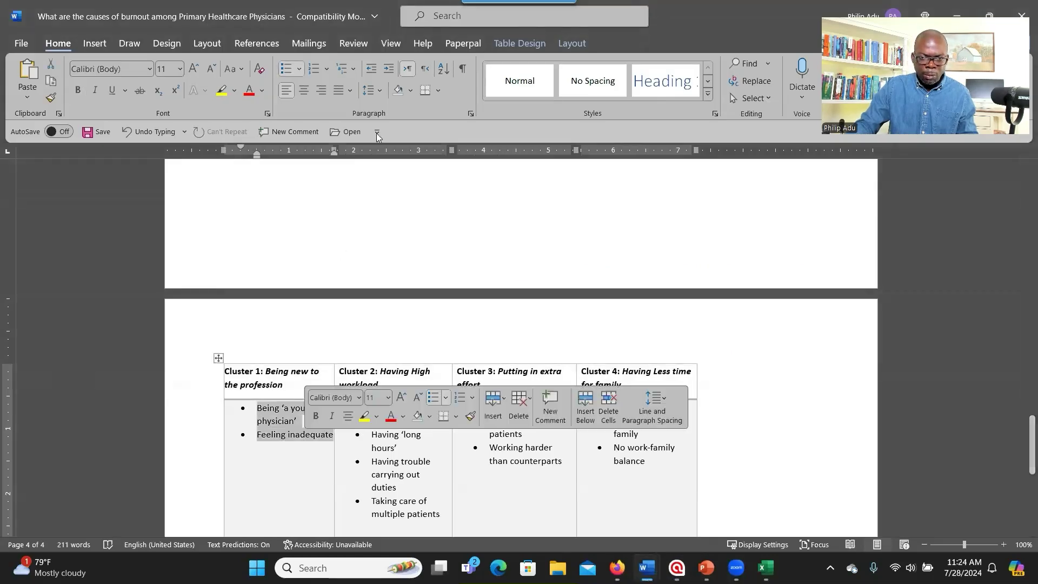
key(alt+Tab)
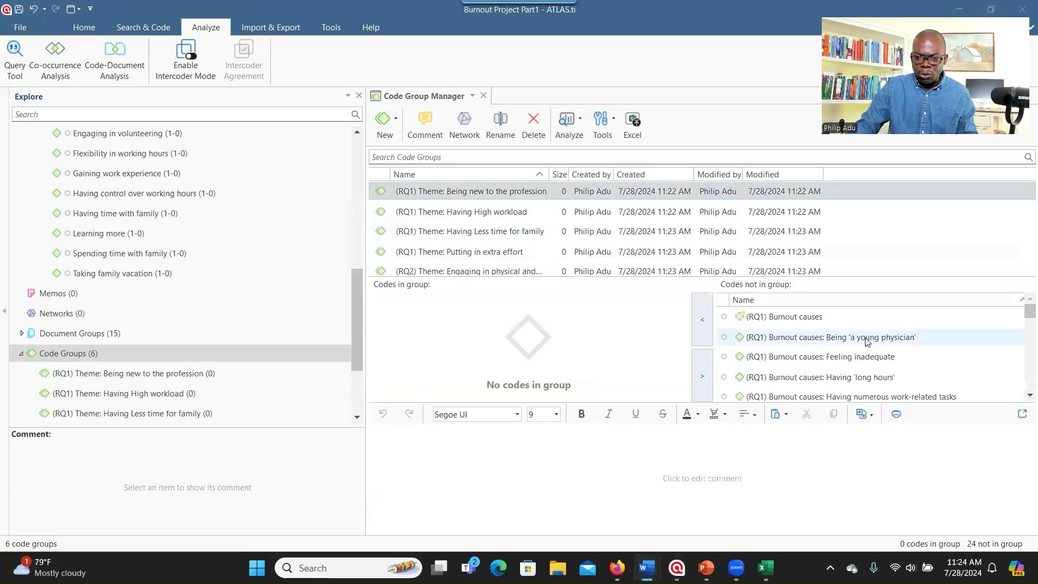
click(781, 336)
click(710, 345)
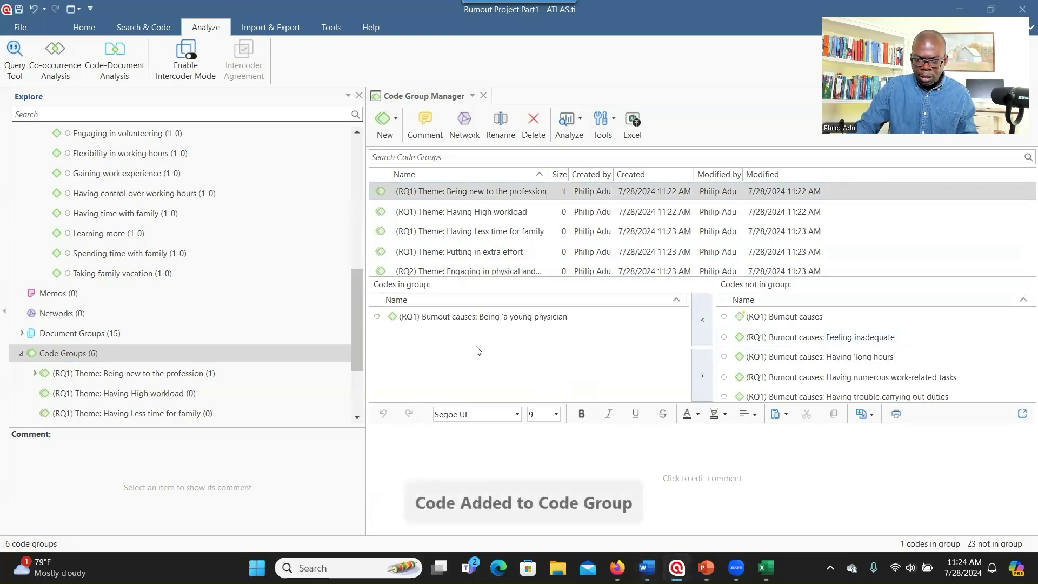
double_click(803, 338)
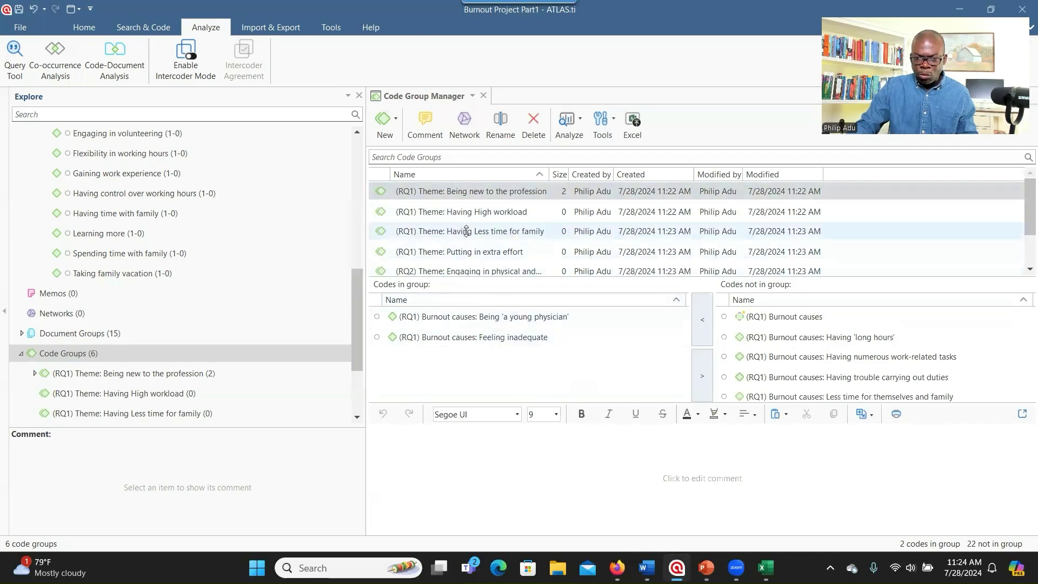
Add the codes Having 'long hours', Having numerous work-related tasks, Having trouble carrying out duties and Taking care of multiple patients to the "Having High workload" group.
click(464, 212)
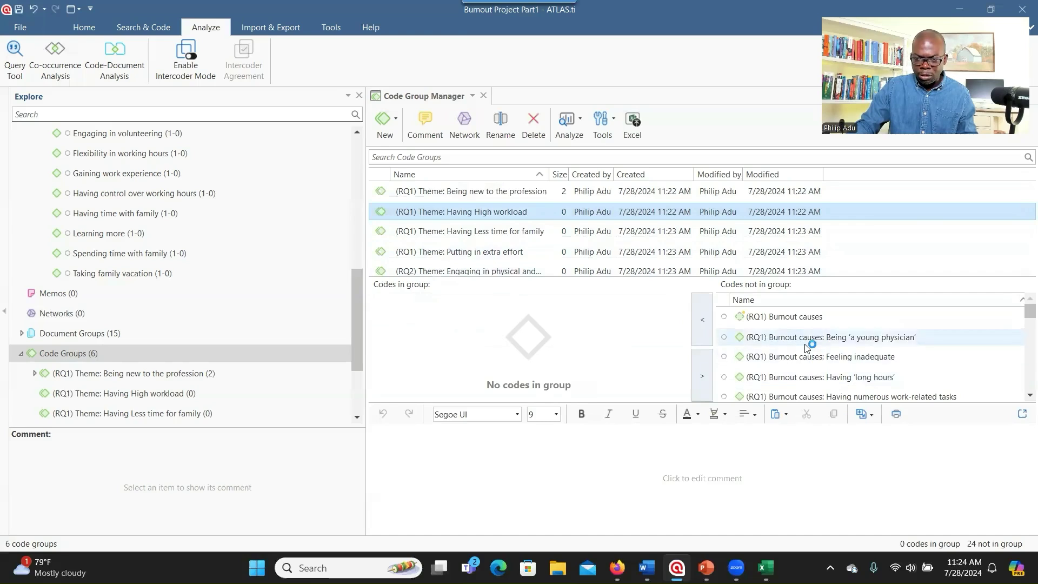
click(1029, 395)
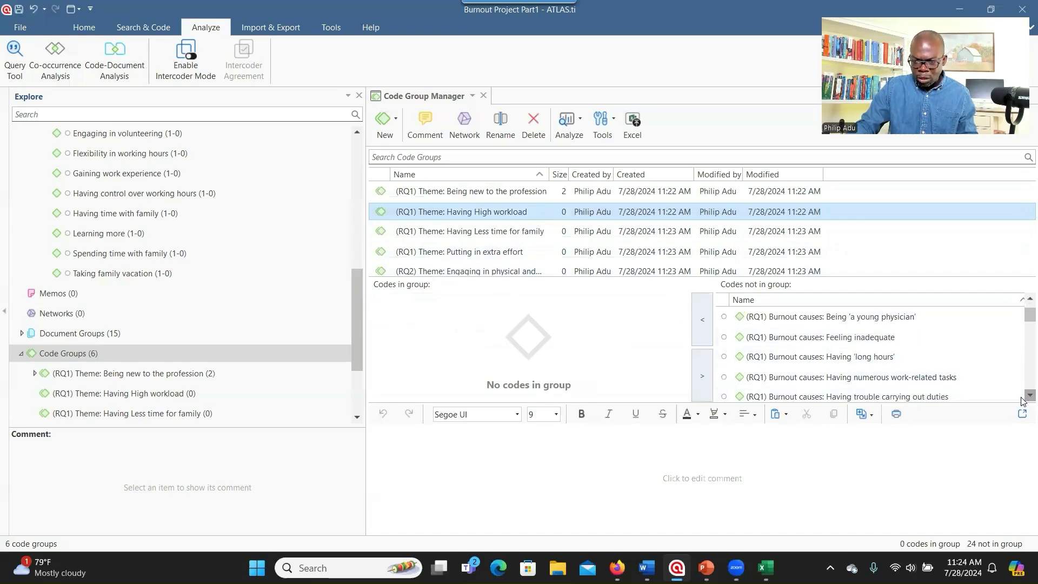
click(872, 361)
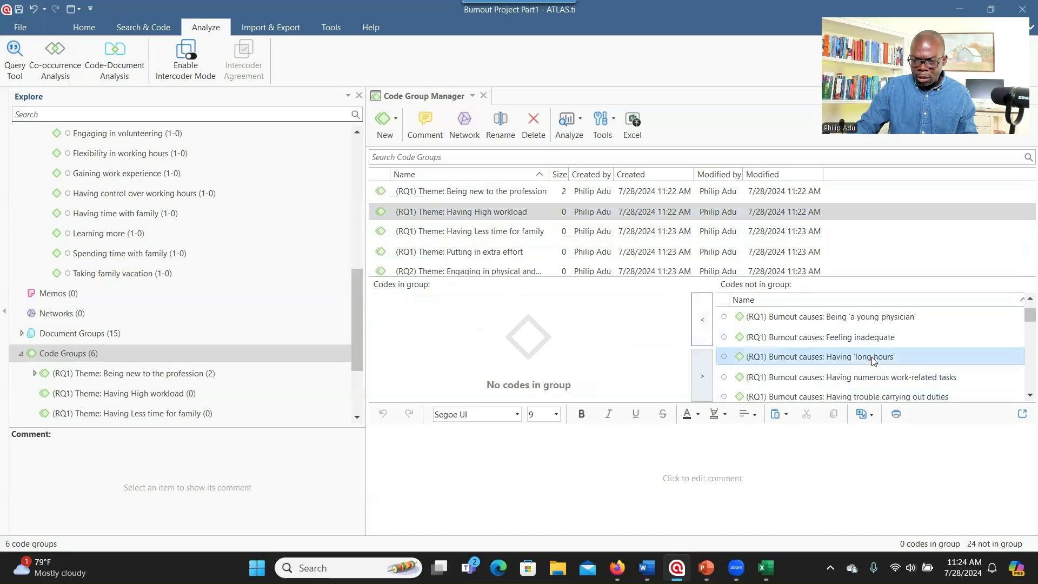
double_click(872, 361)
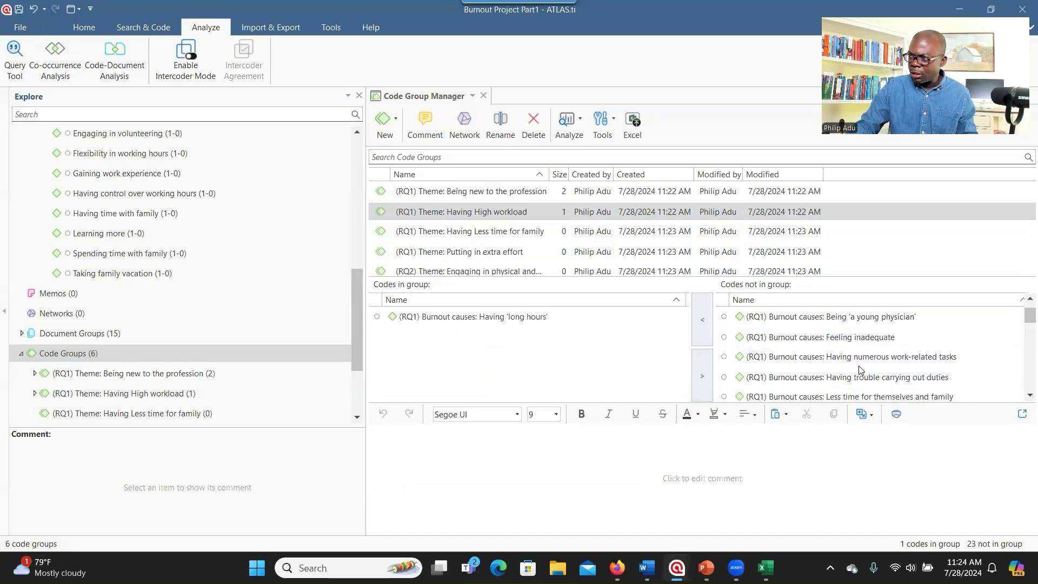
click(865, 361)
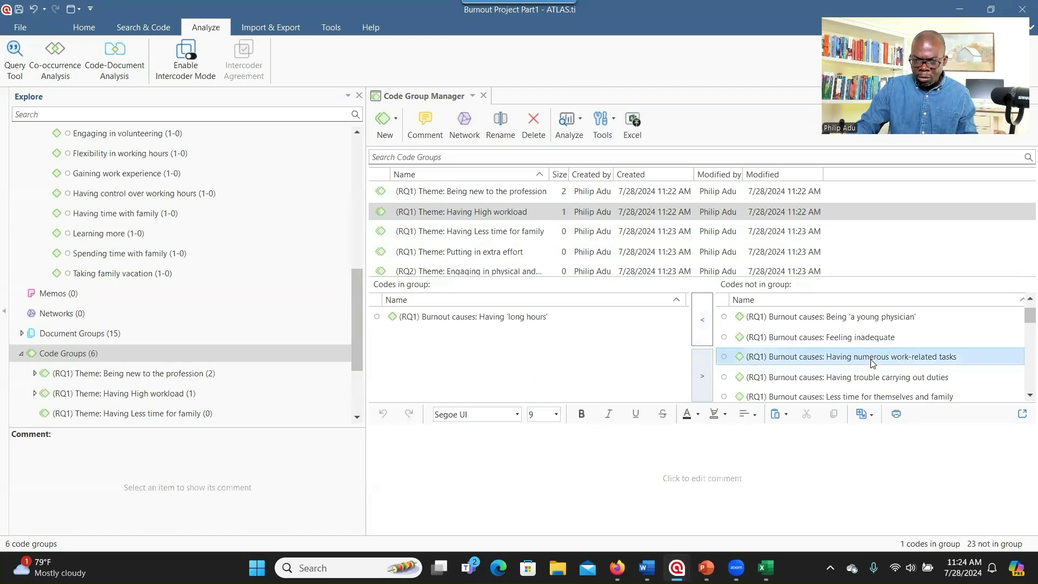
double_click(865, 361)
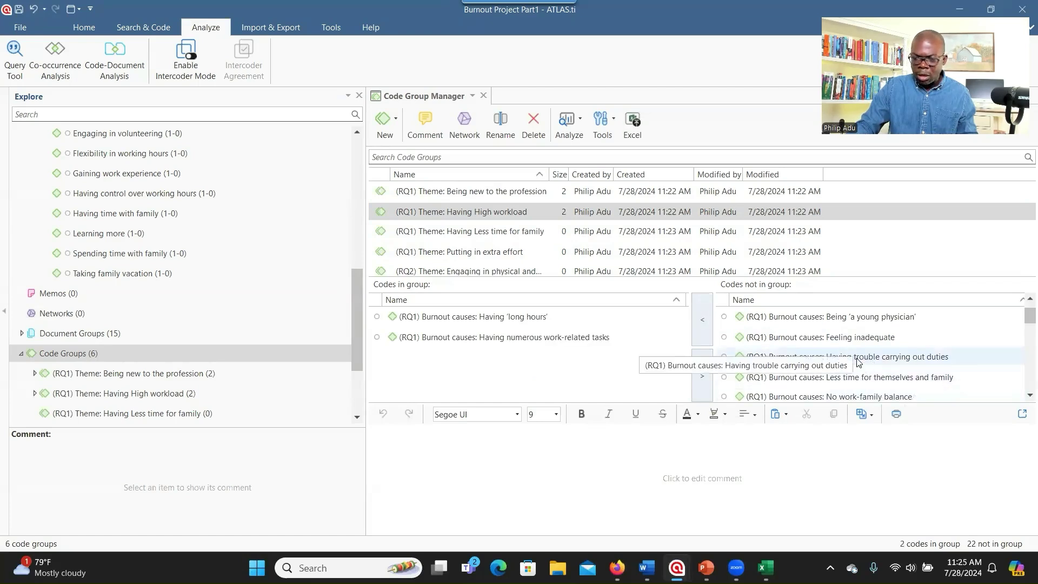
double_click(859, 357)
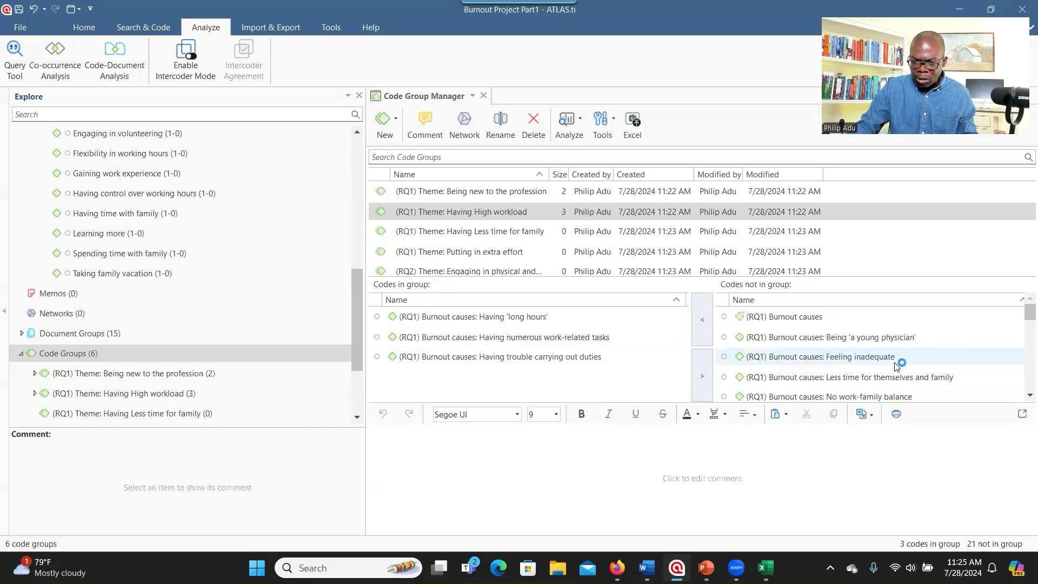
drag(899, 358, 475, 364)
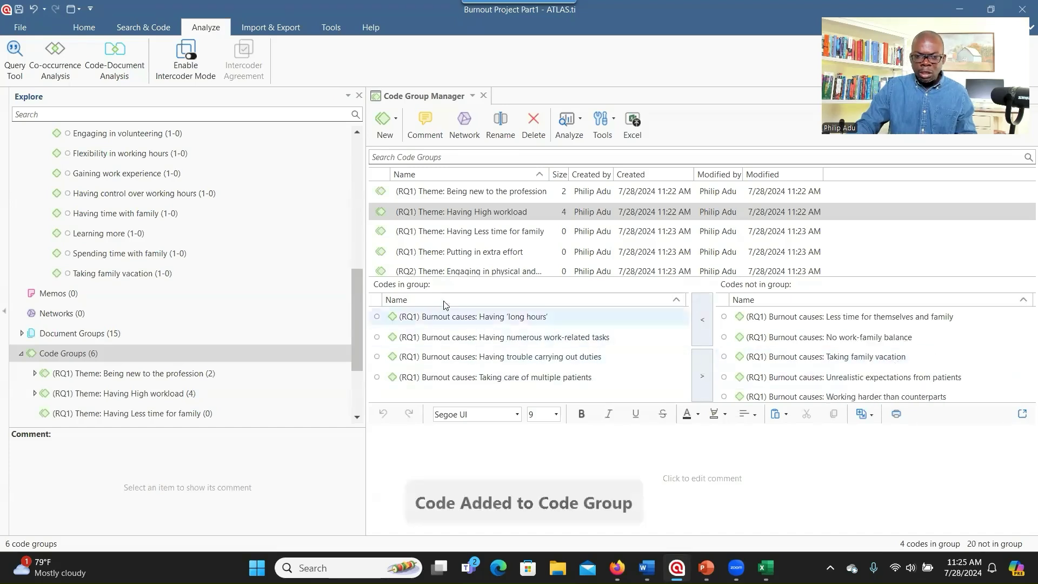
click(475, 234)
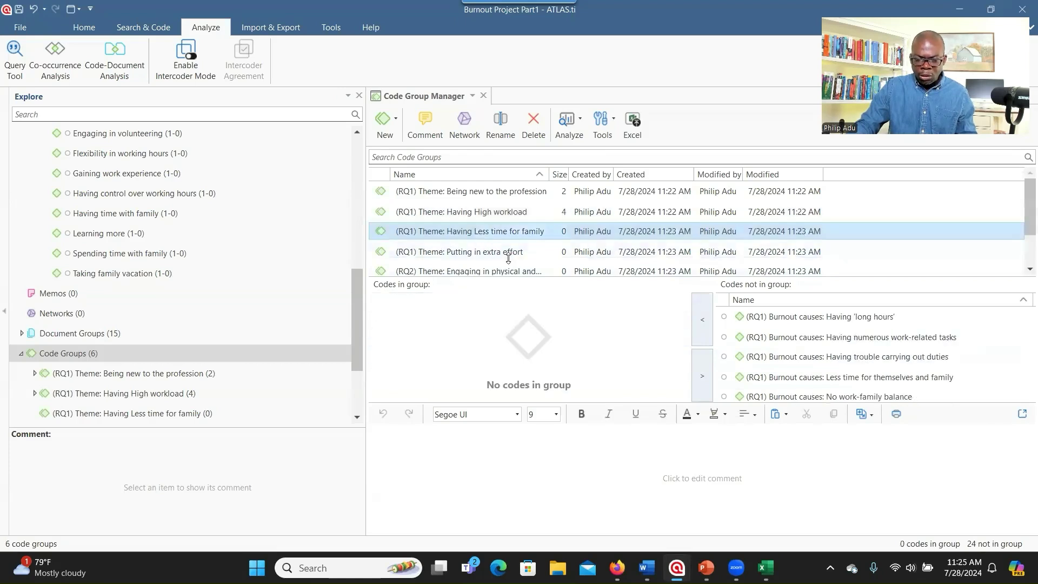
scroll(799, 361, down, 1)
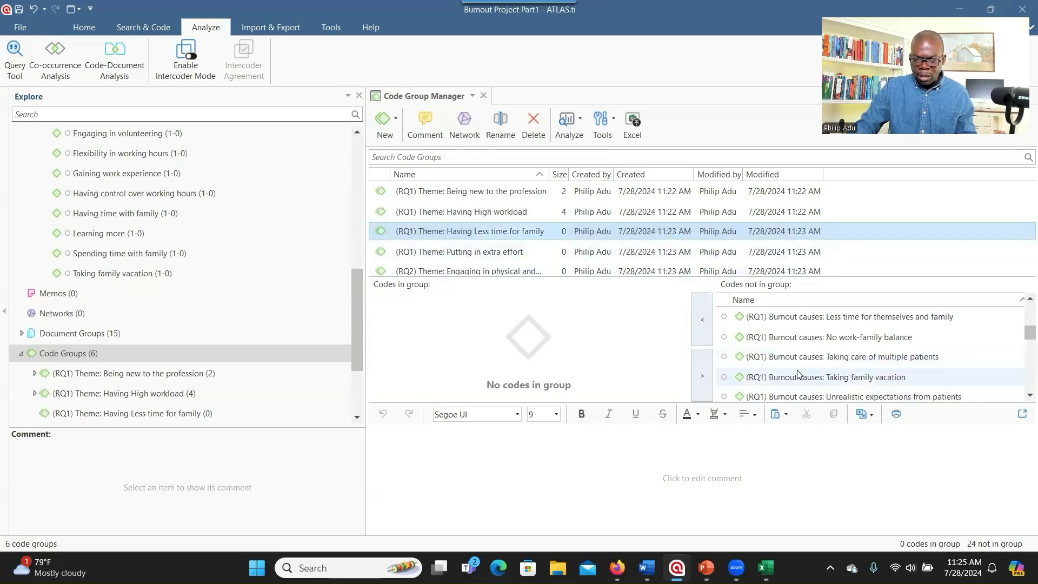
scroll(514, 259, down, 1)
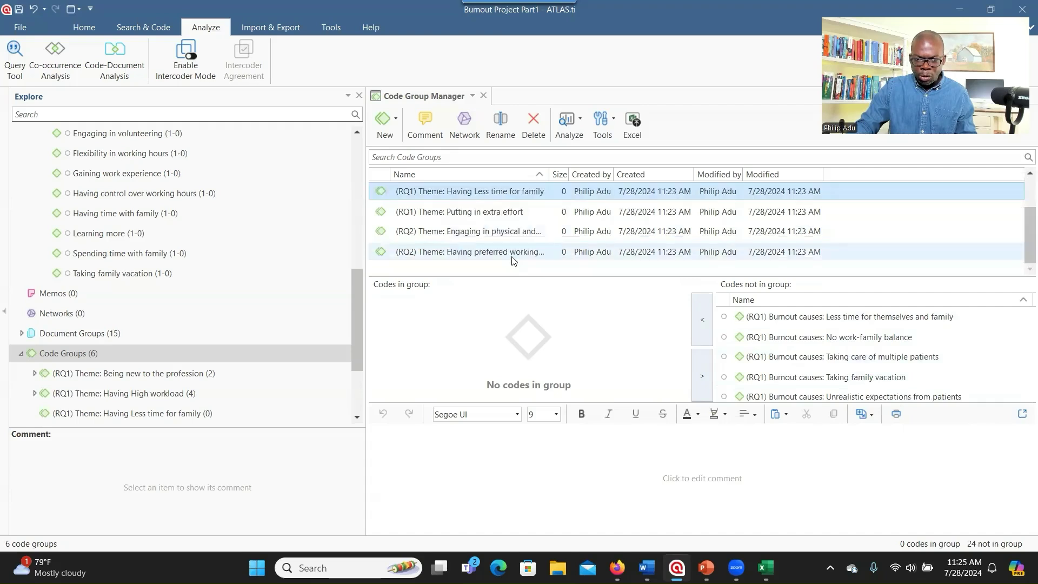
click(513, 258)
scroll(875, 350, down, 3)
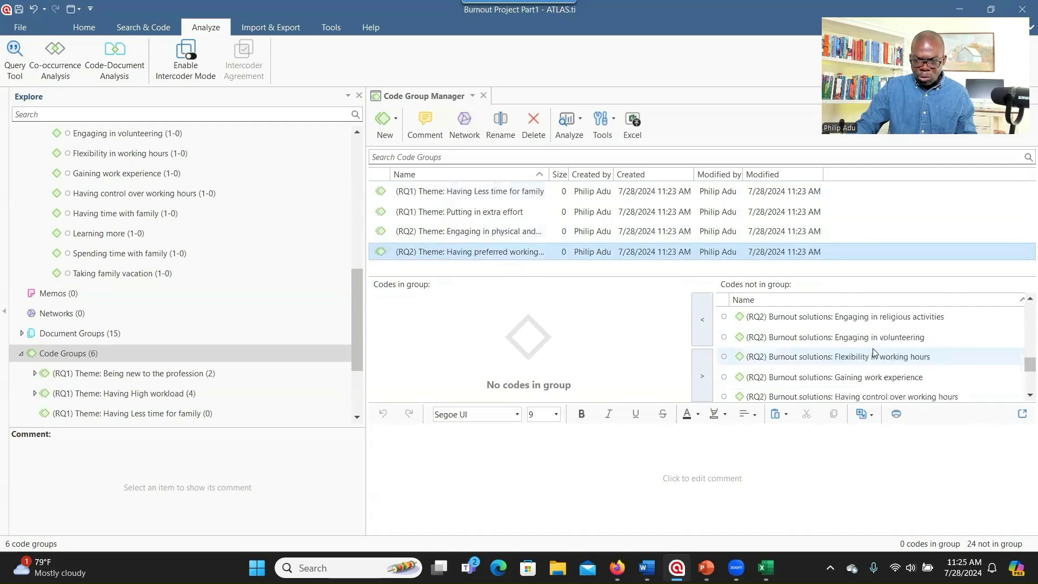
Widen the Name column of the code group list to fit the full names of the RQ2 themes.
click(529, 236)
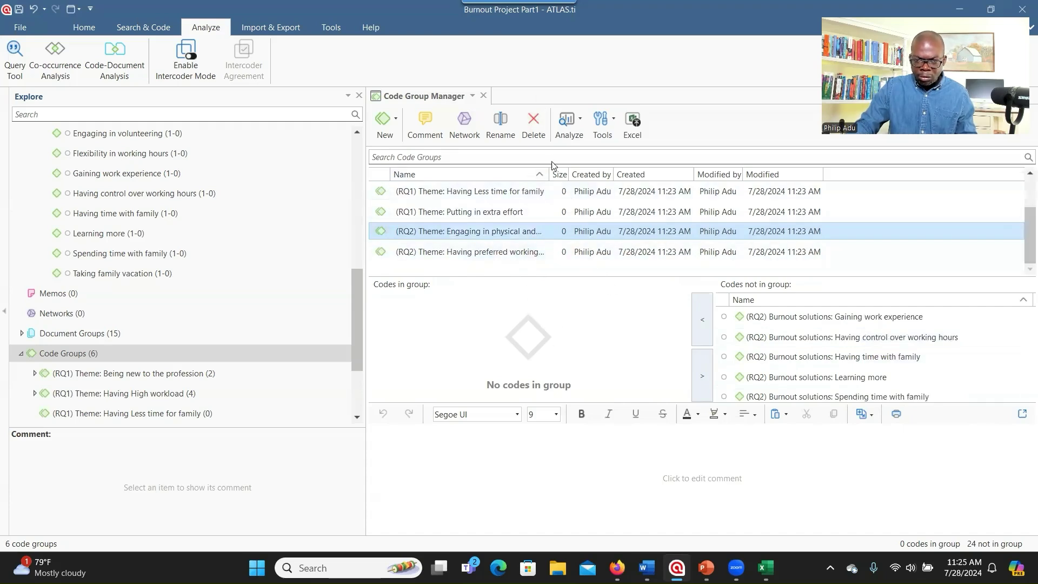
drag(549, 173, 605, 173)
click(668, 191)
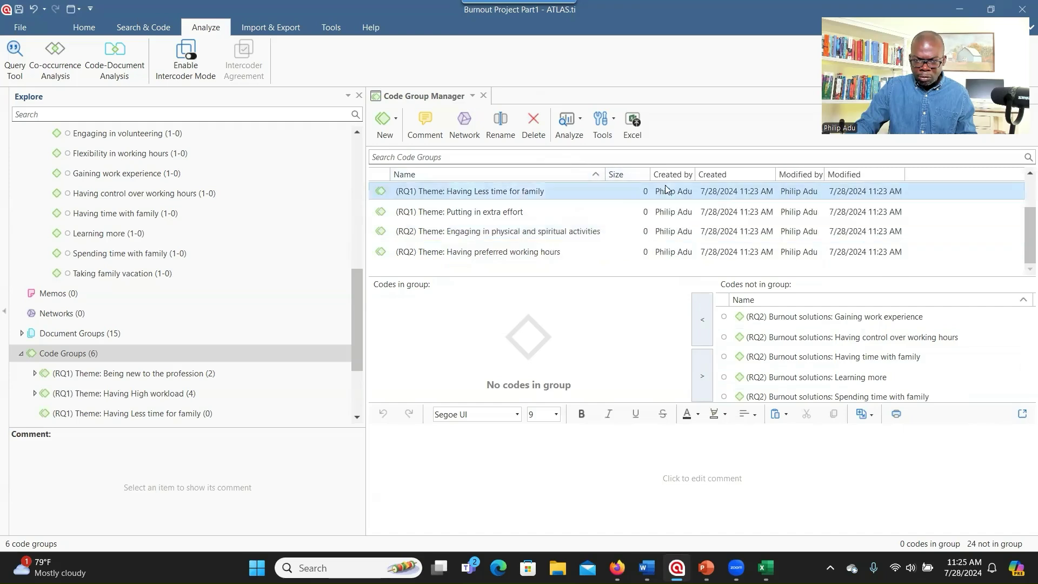
Add the codes Engaging in meditation and Engaging in exercising to the "(RQ2) Theme: Engaging in physical and spiritual activities" group.
click(565, 232)
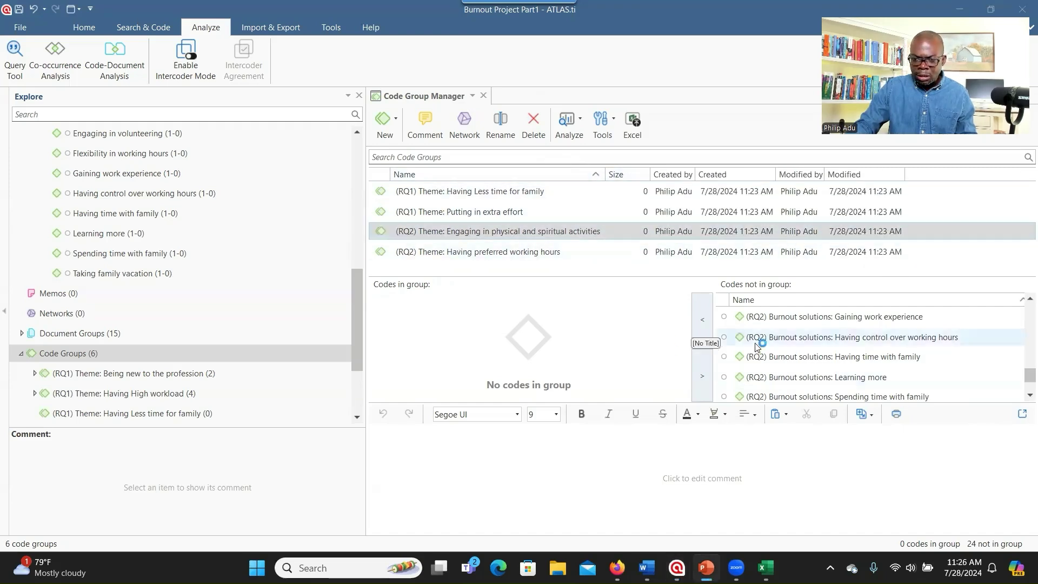
scroll(844, 368, down, 1)
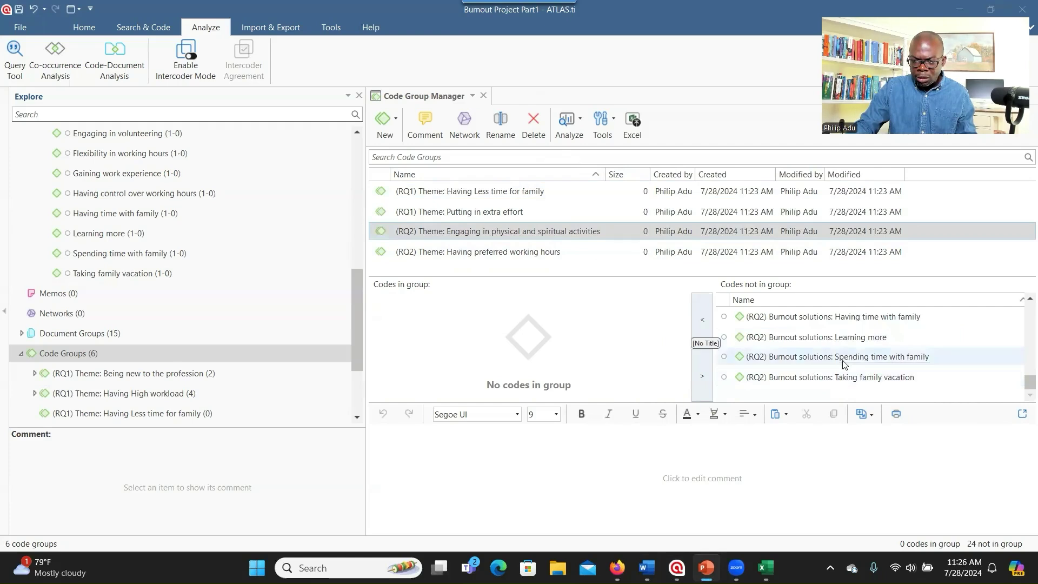
scroll(839, 348, up, 2)
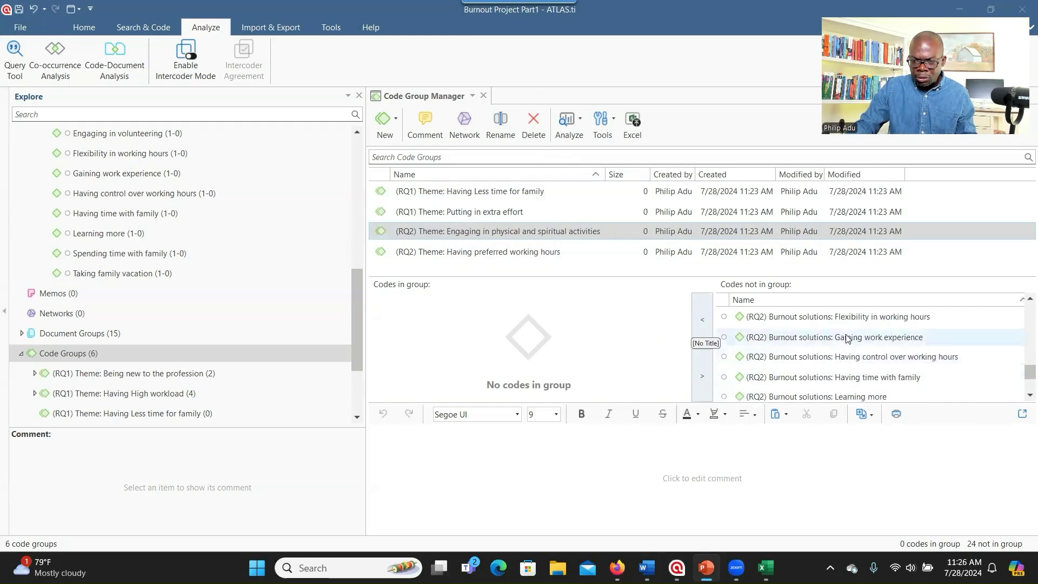
scroll(846, 341, up, 2)
double_click(852, 321)
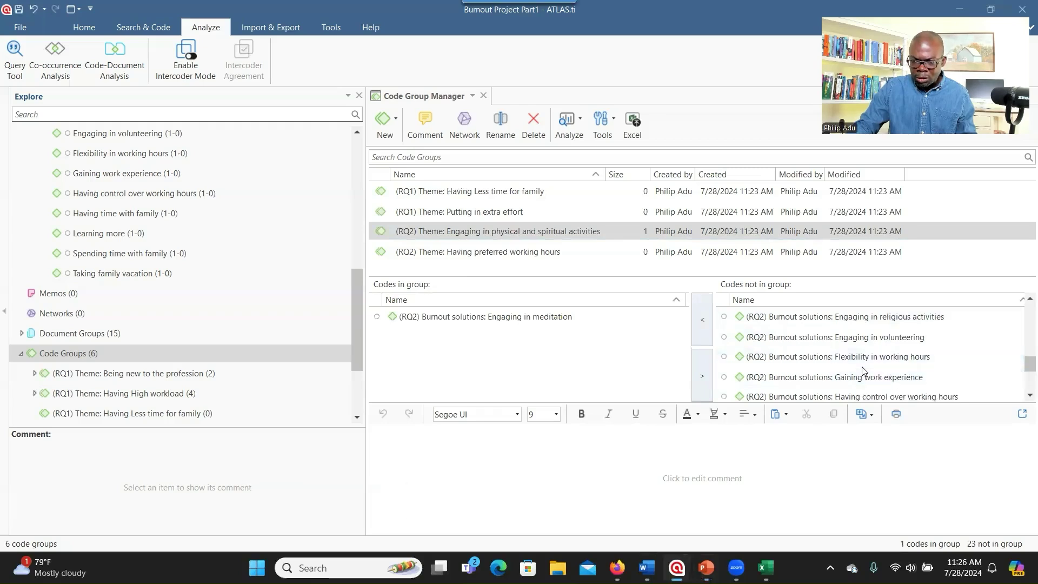
scroll(864, 375, up, 1)
click(875, 355)
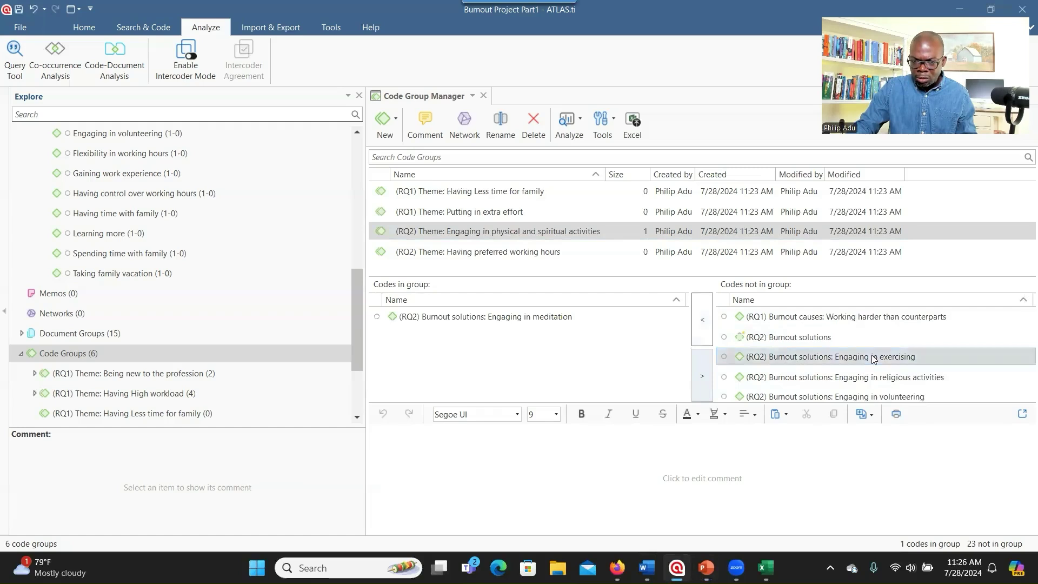
click(702, 320)
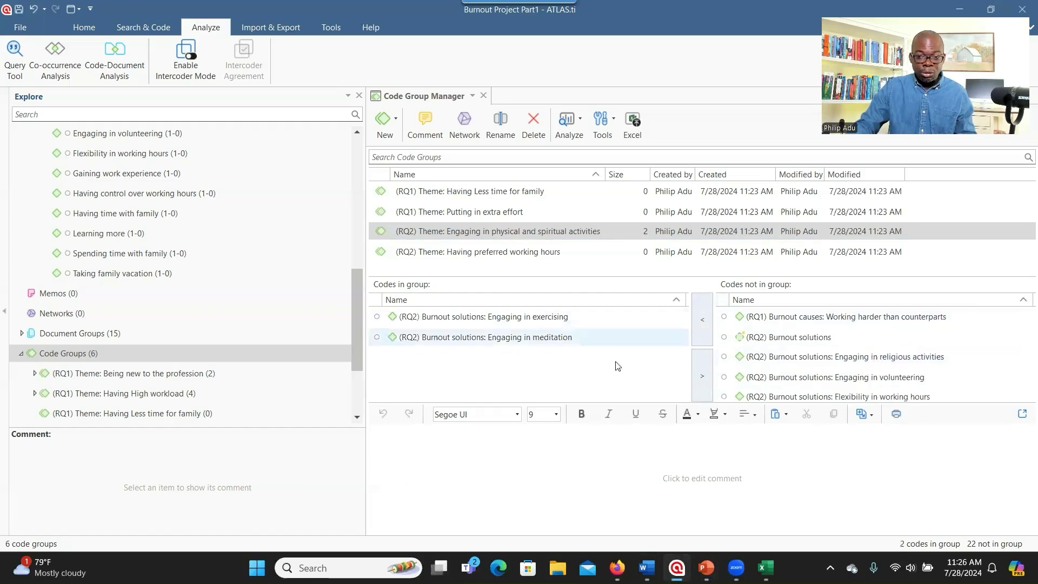
Expand the "(RQ1) Theme: Being new to the profession" group in the project explorer to view its codes.
scroll(135, 302, down, 2)
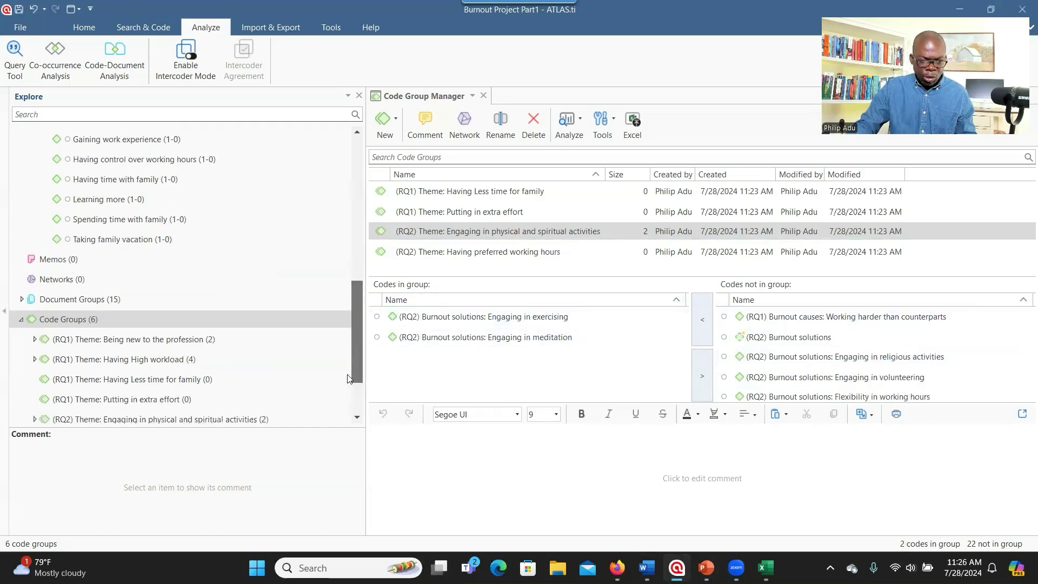
click(37, 286)
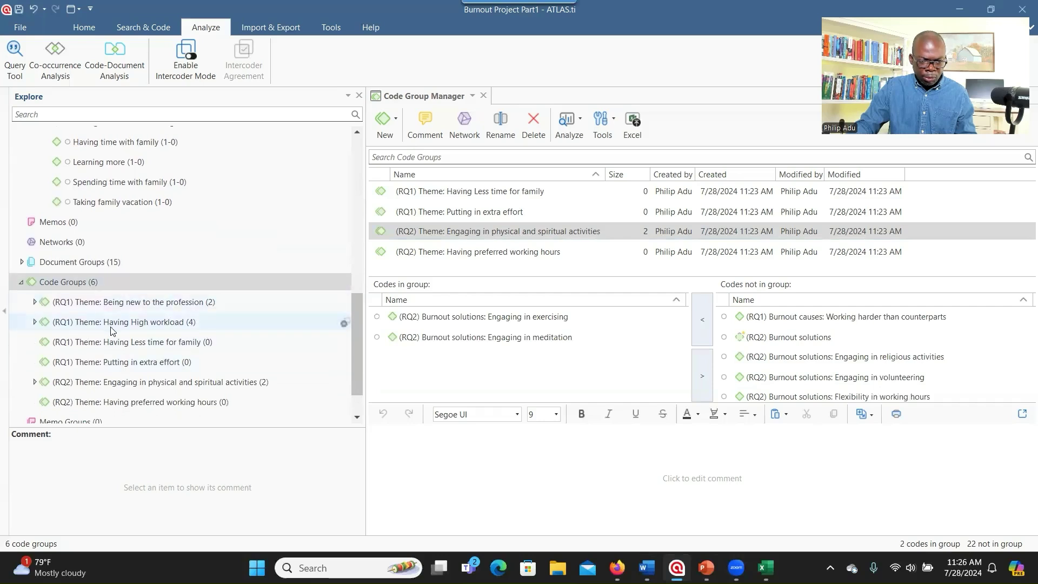
click(35, 302)
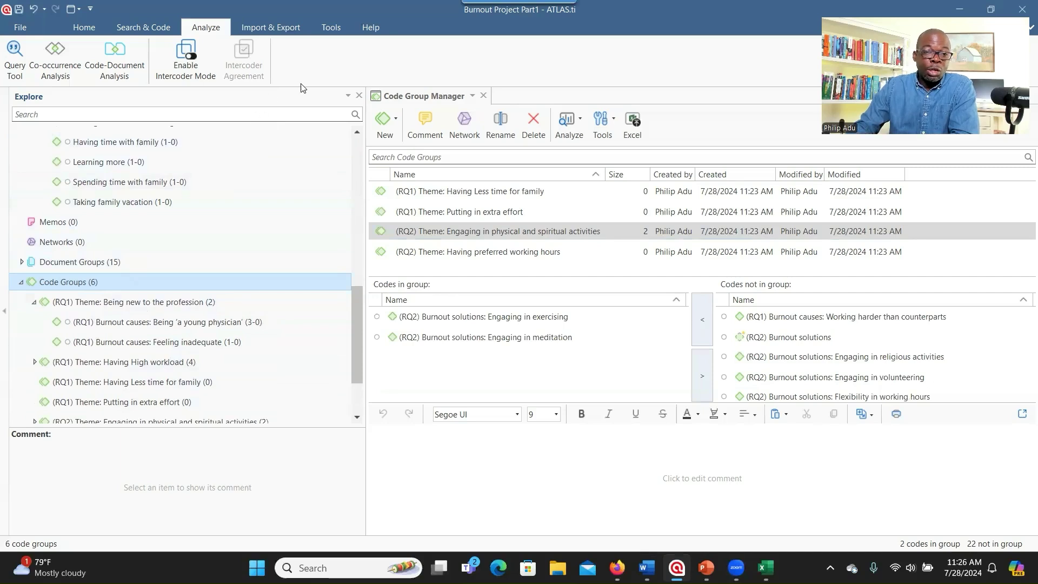
Check which file formats are offered for exporting the codebook.
click(277, 30)
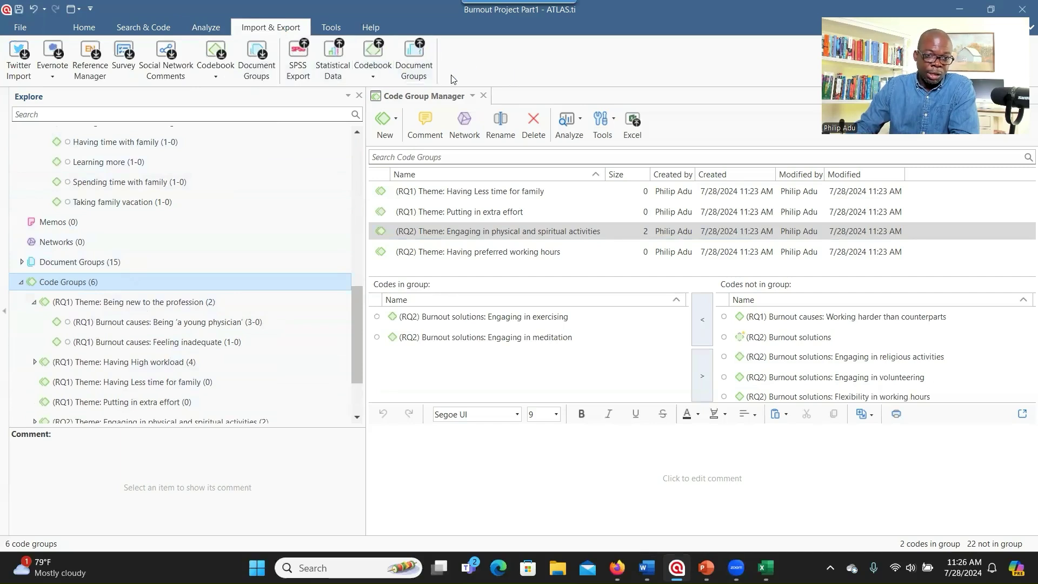
click(372, 77)
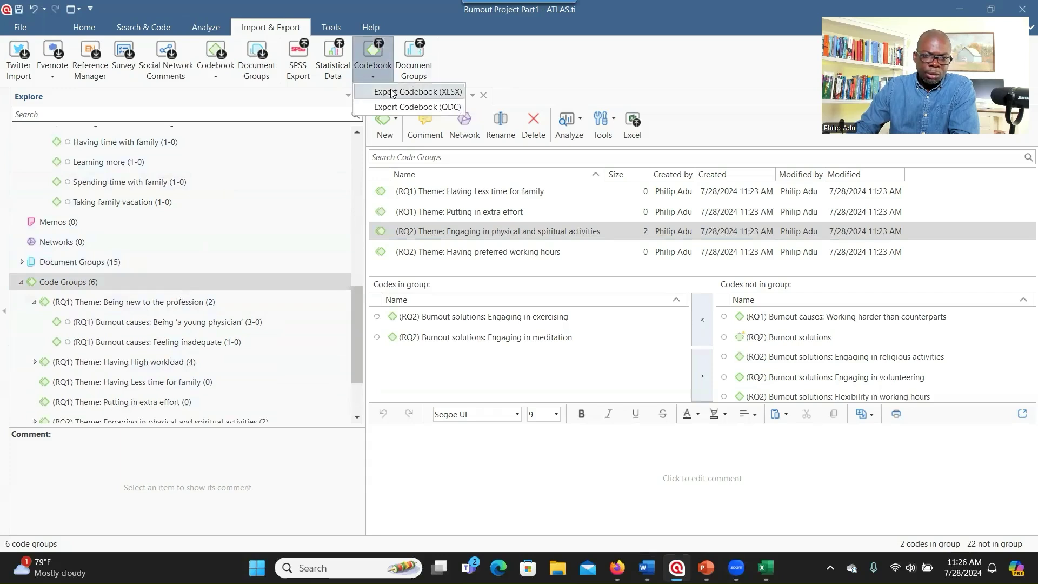
click(21, 33)
Open the recent project Burnout Project Part2 and maximize its window.
click(22, 34)
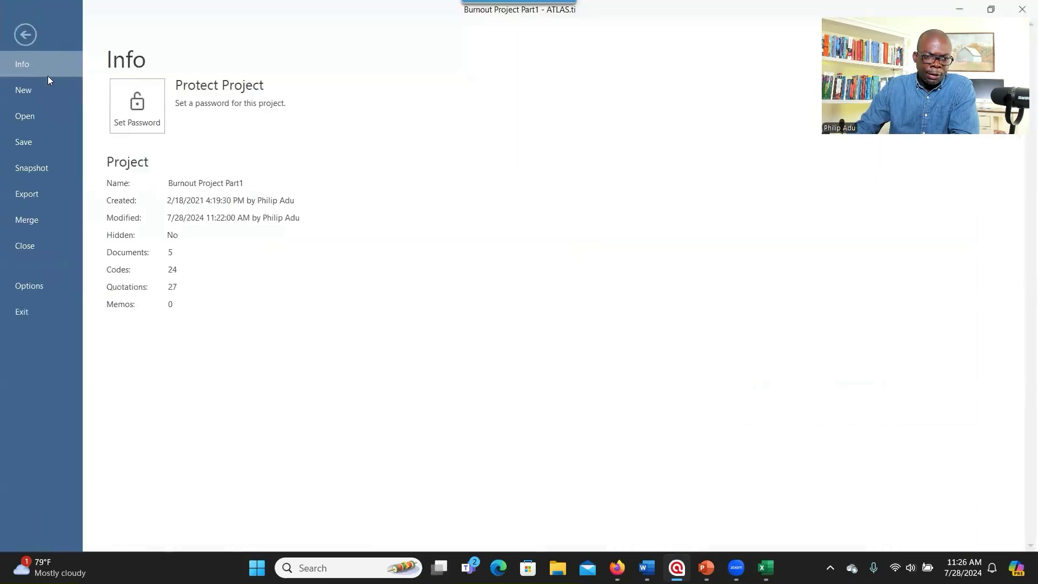
click(40, 119)
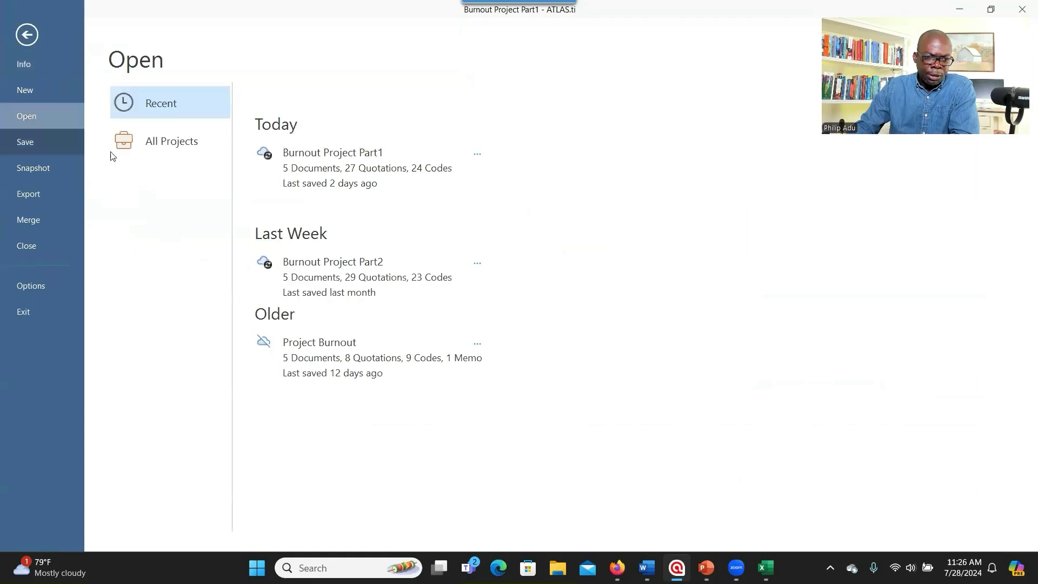
click(331, 279)
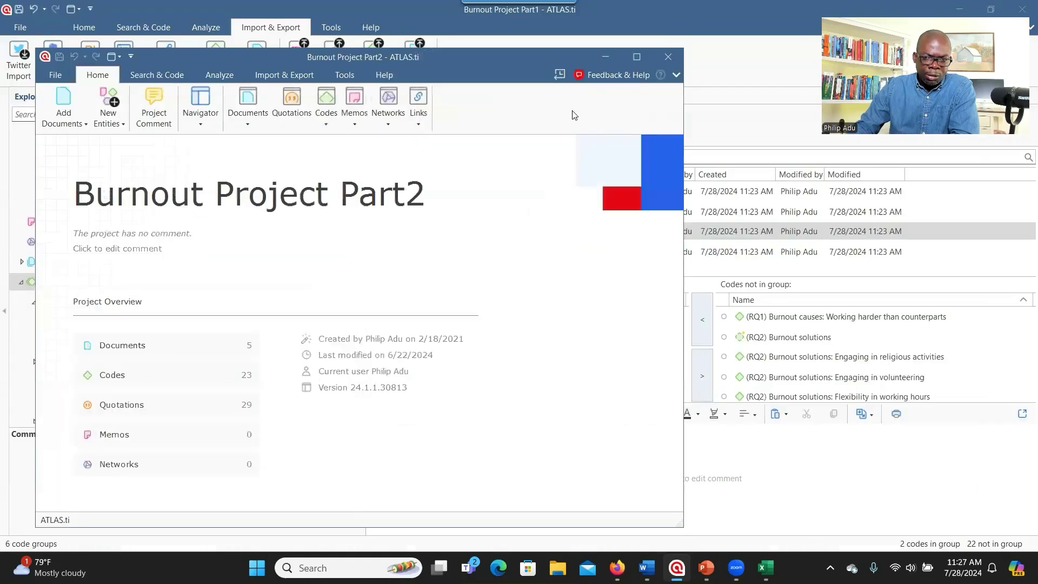
click(636, 57)
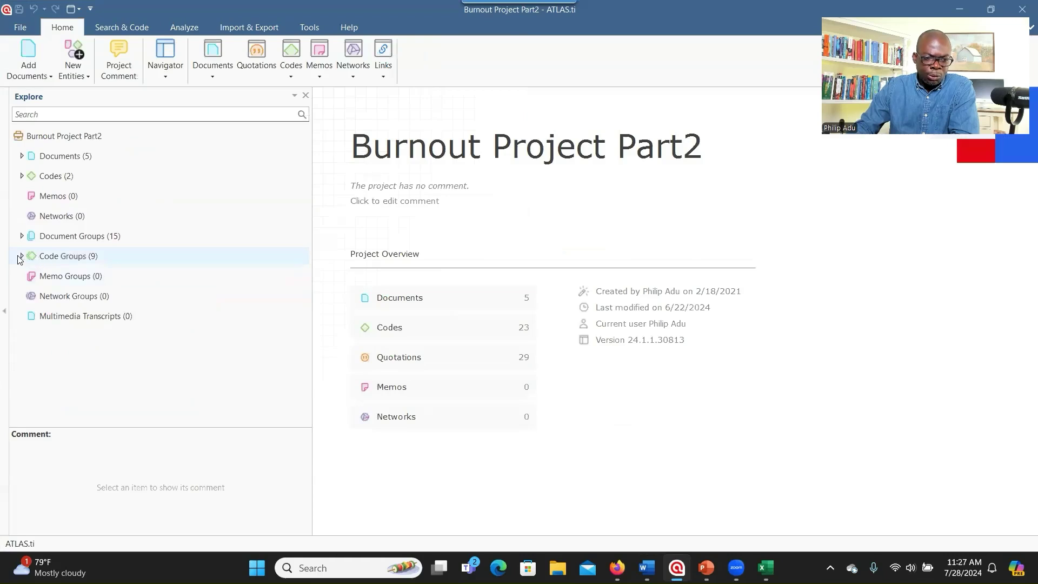
Examine the code groups of Burnout Project Part2, including the codes inside "Being new to the profession" and "Having High workload".
click(20, 256)
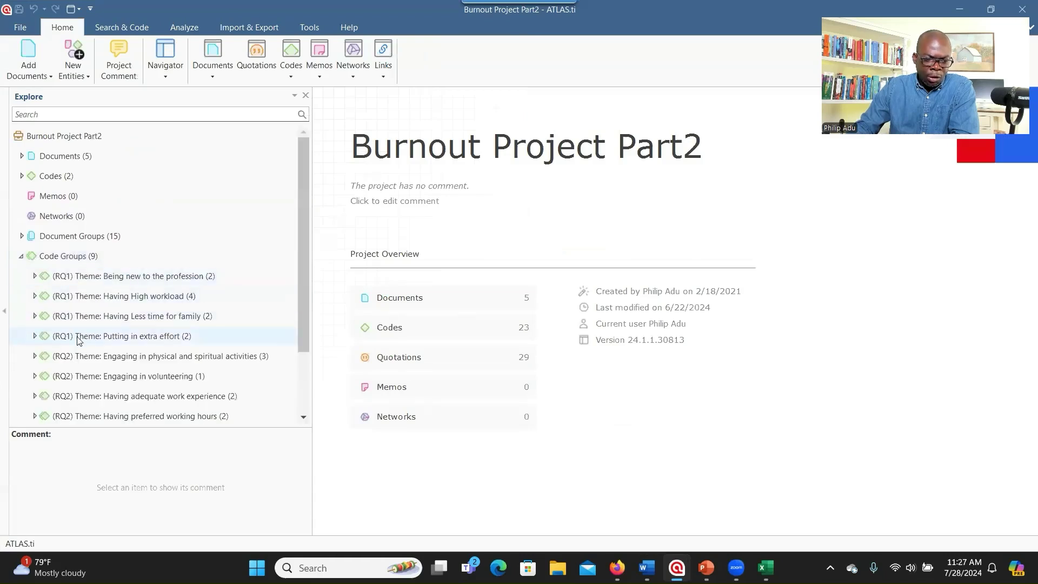
scroll(79, 341, down, 2)
scroll(78, 340, up, 1)
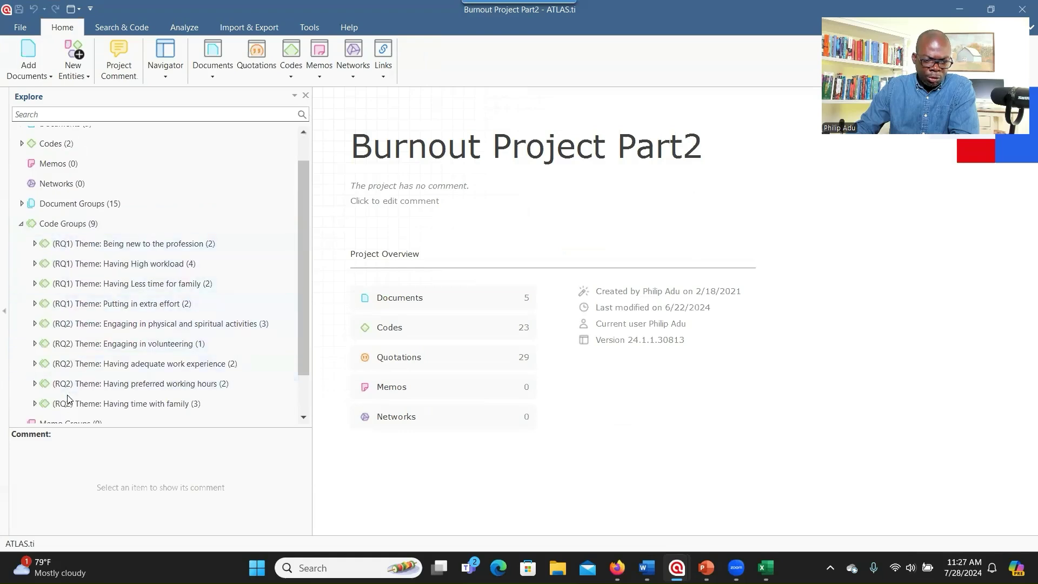
click(34, 243)
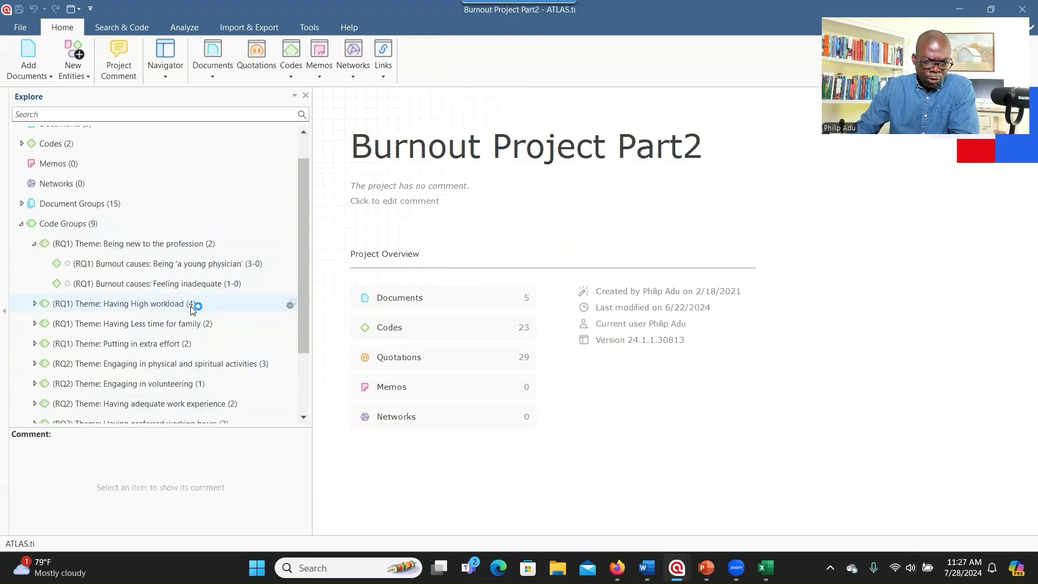
click(35, 303)
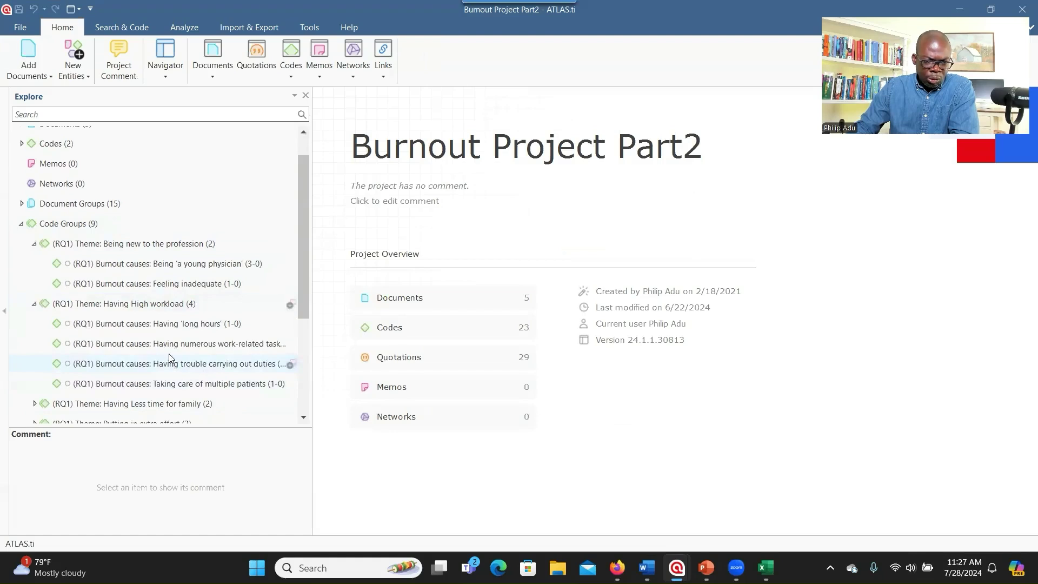
click(35, 304)
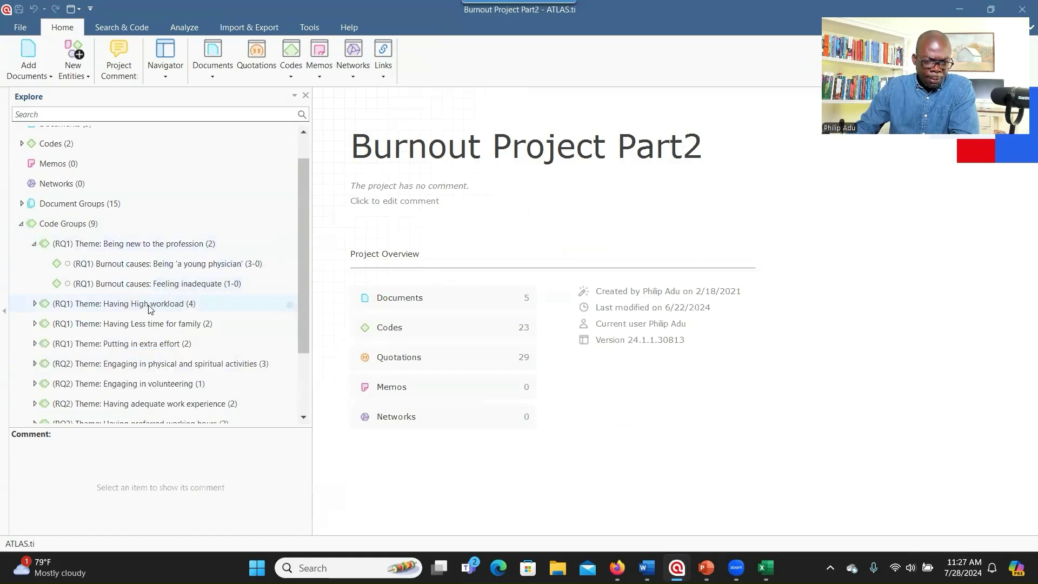
scroll(87, 291, down, 2)
scroll(85, 308, up, 1)
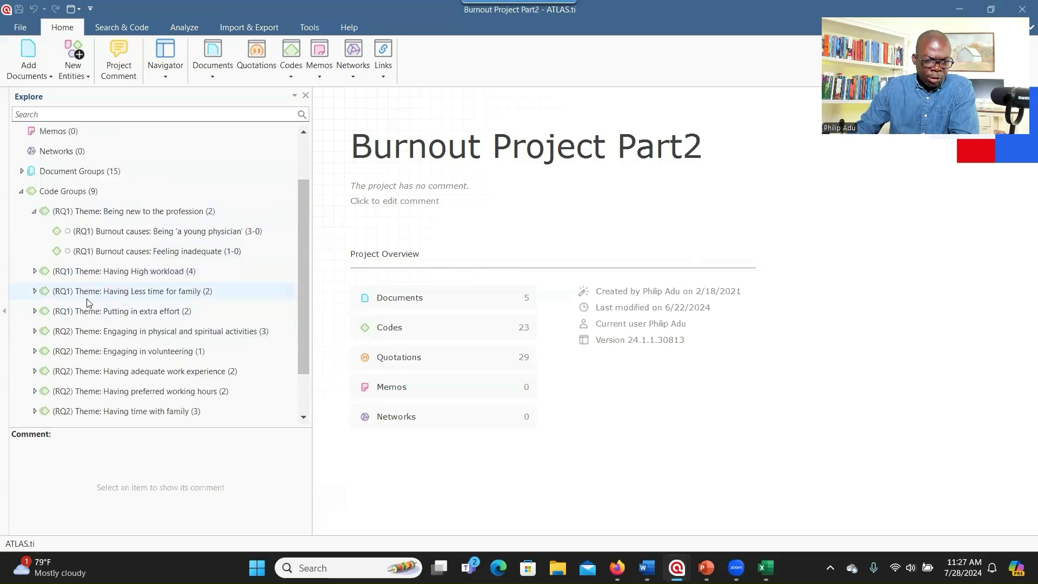
Collapse the "Being new to the profession" group and start a codebook export to Excel, choosing where to save the file.
click(34, 210)
click(263, 27)
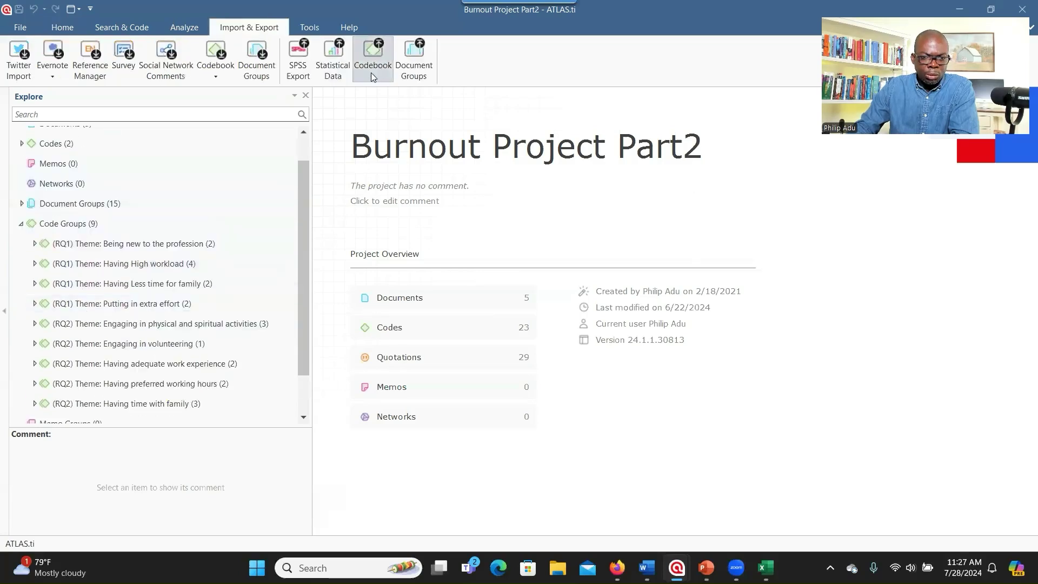
click(370, 73)
click(382, 91)
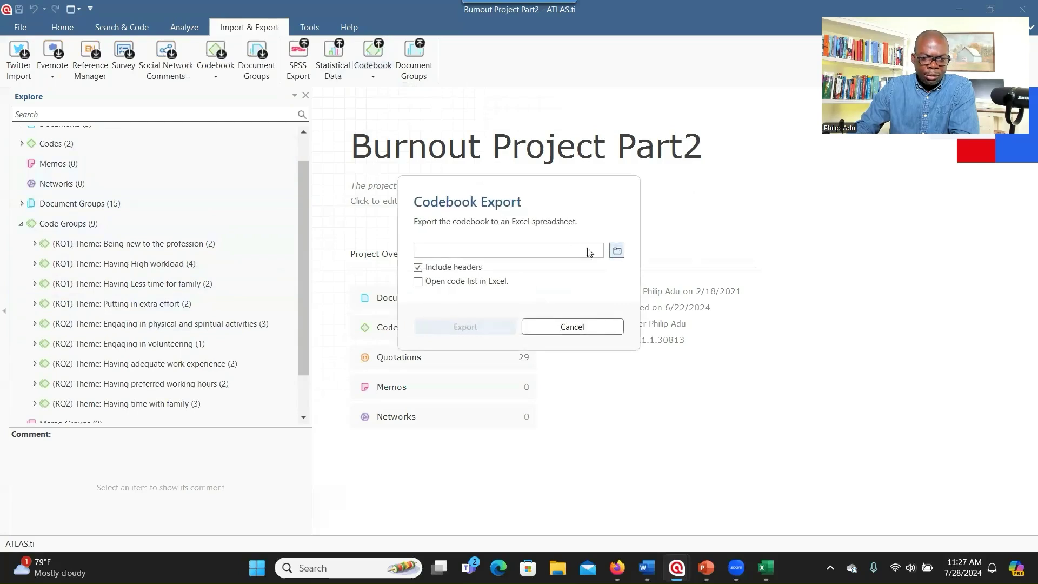
click(616, 251)
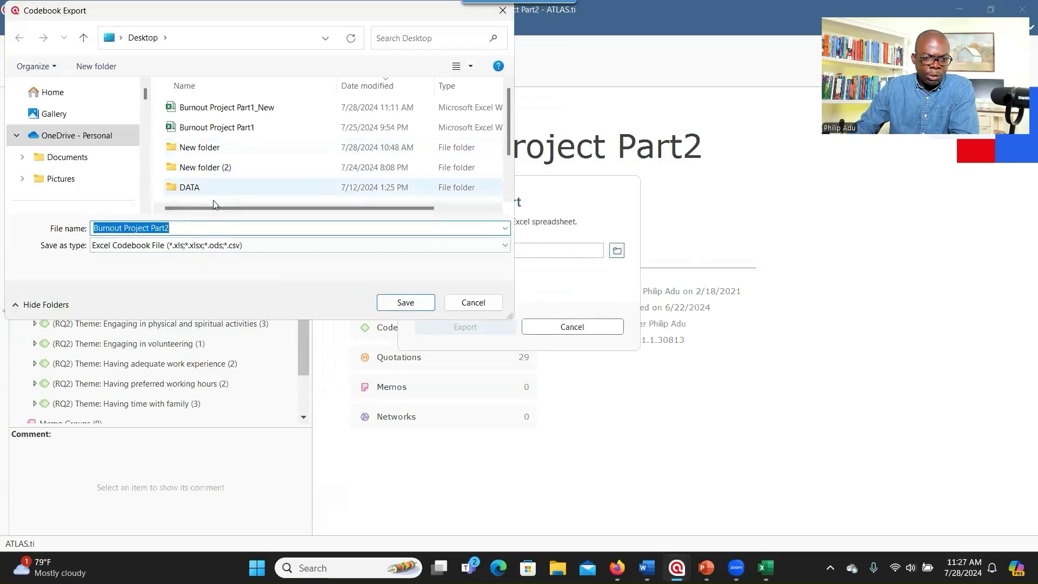
Name the export file "Burnout Project Part2 codes and themes", save it to the Desktop and export the codebook.
key(End)
text(codes and theme)
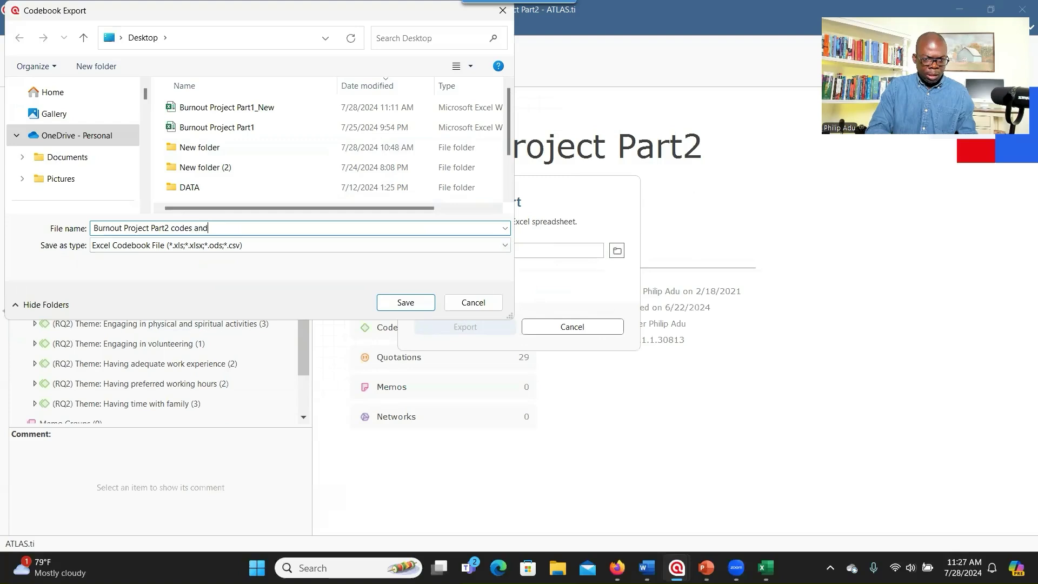
key(BackSpace)
key(BackSpace)
key(BackSpace)
key(BackSpace)
key(BackSpace)
text(themes)
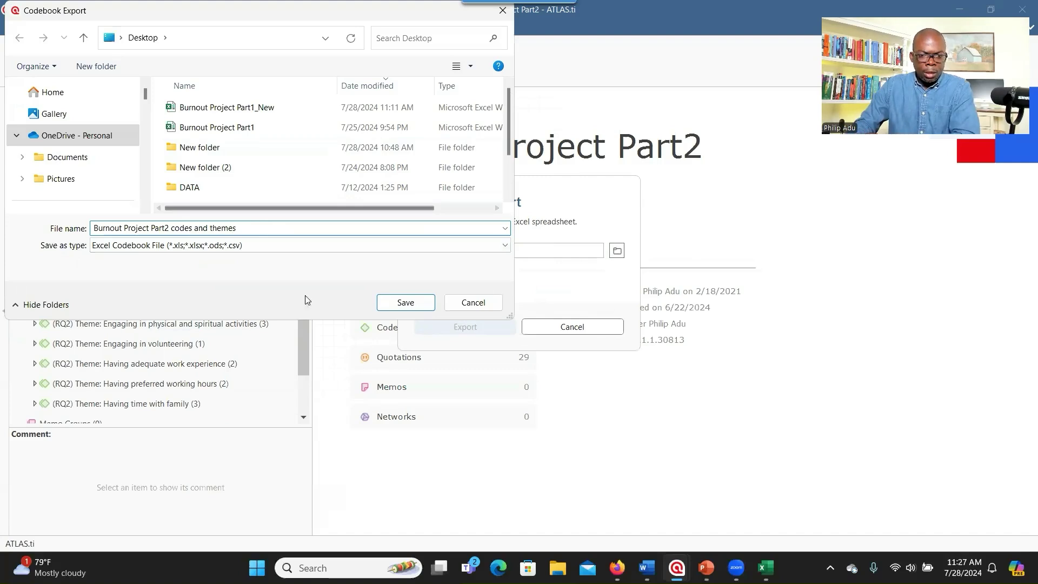
click(397, 309)
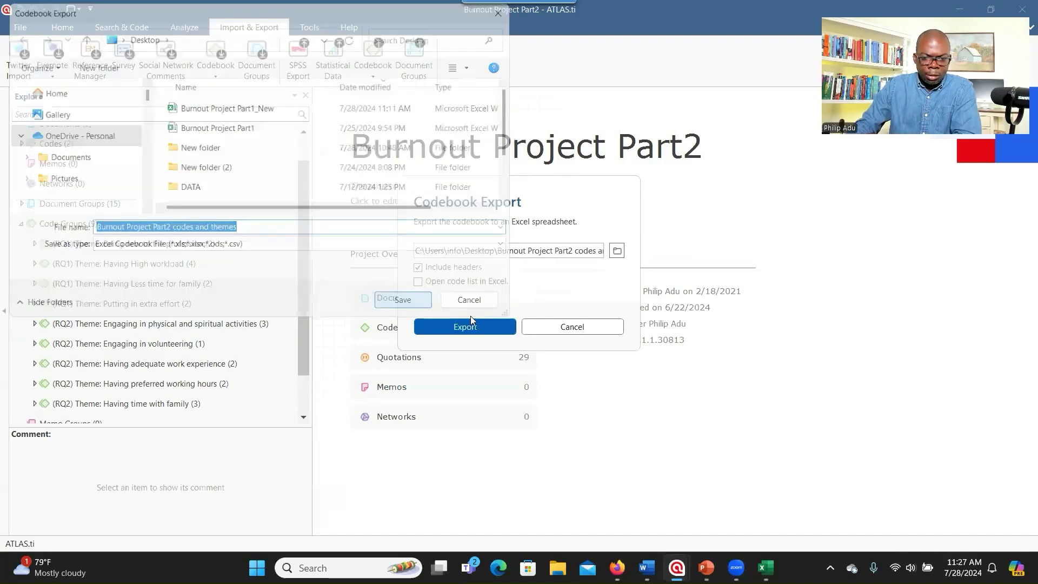
click(444, 329)
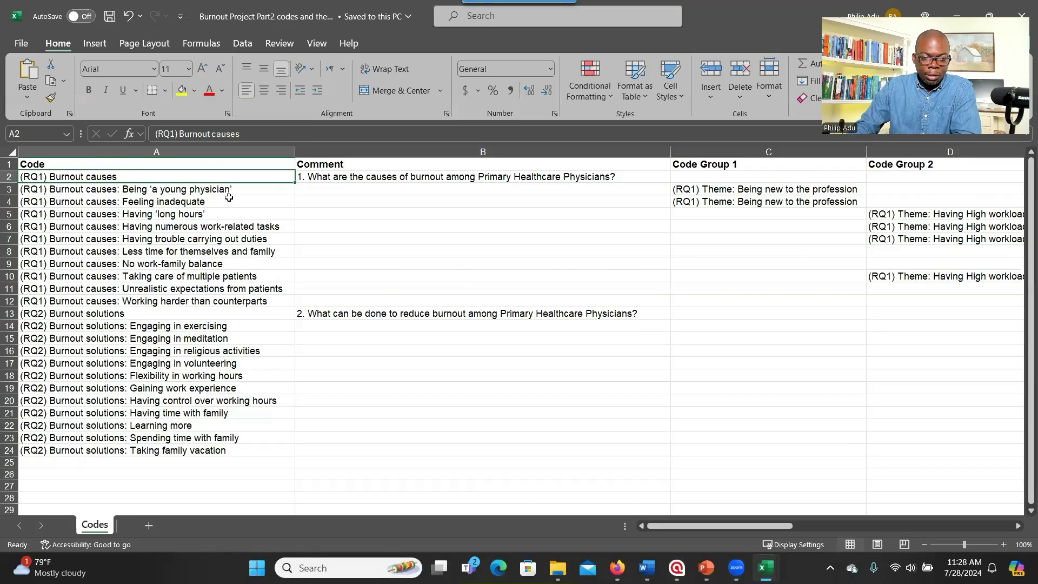
Examine the exported codebook's comments and the codes assigned to "(RQ1) Theme: Being new to the profession" under Code Group 1.
click(343, 179)
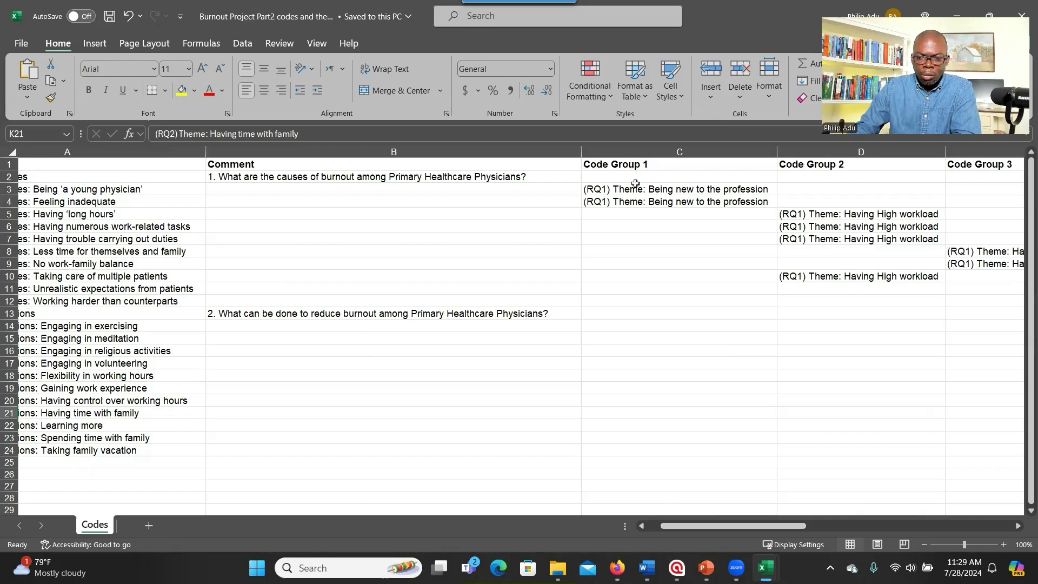
click(641, 161)
click(655, 190)
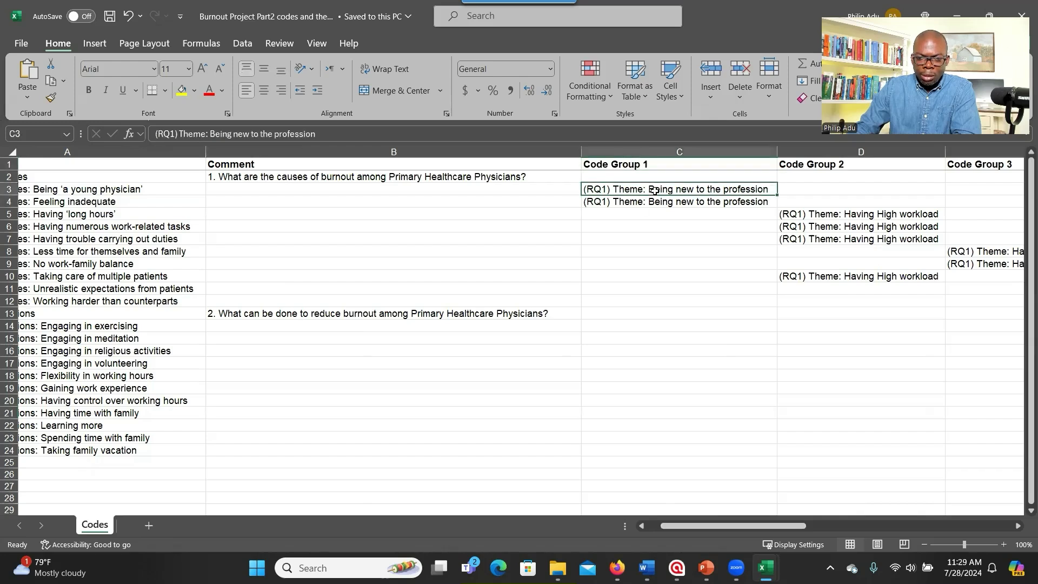
click(657, 202)
key(Home)
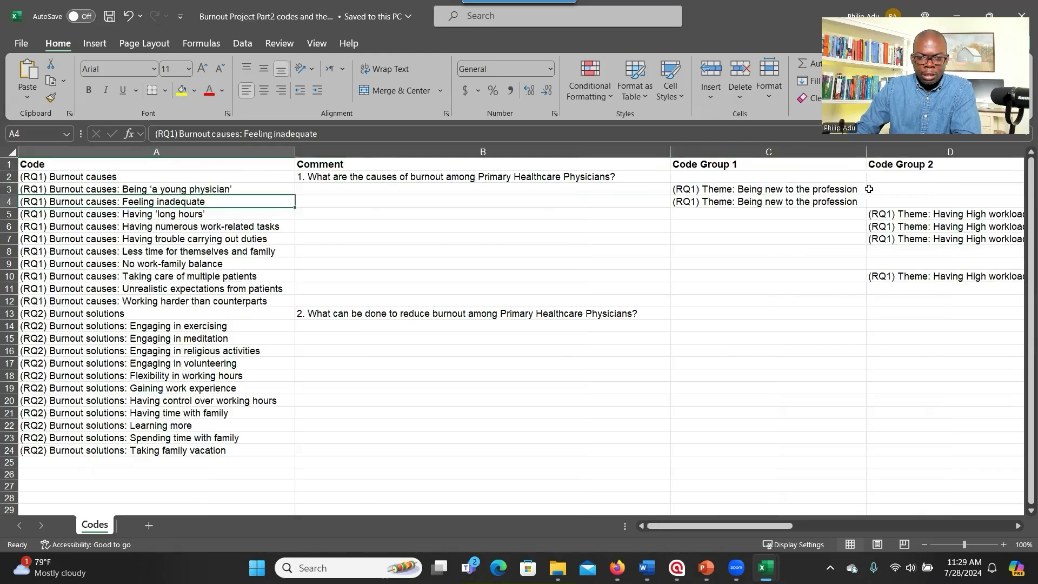
click(199, 189)
click(208, 202)
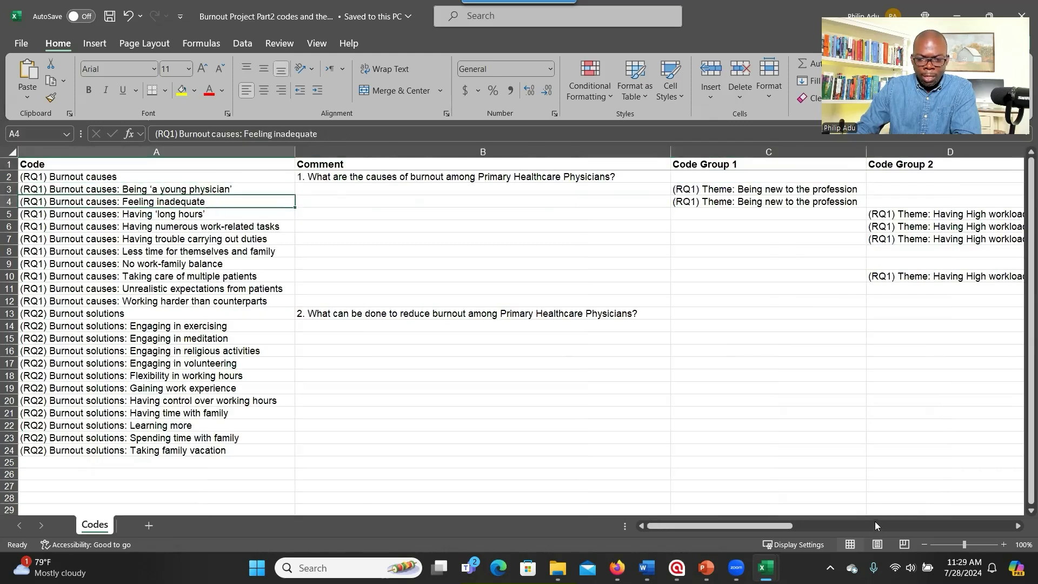
Examine the Code Group 2 entries for "(RQ1) Theme: Having High workload" and match them to their codes.
drag(676, 527, 707, 527)
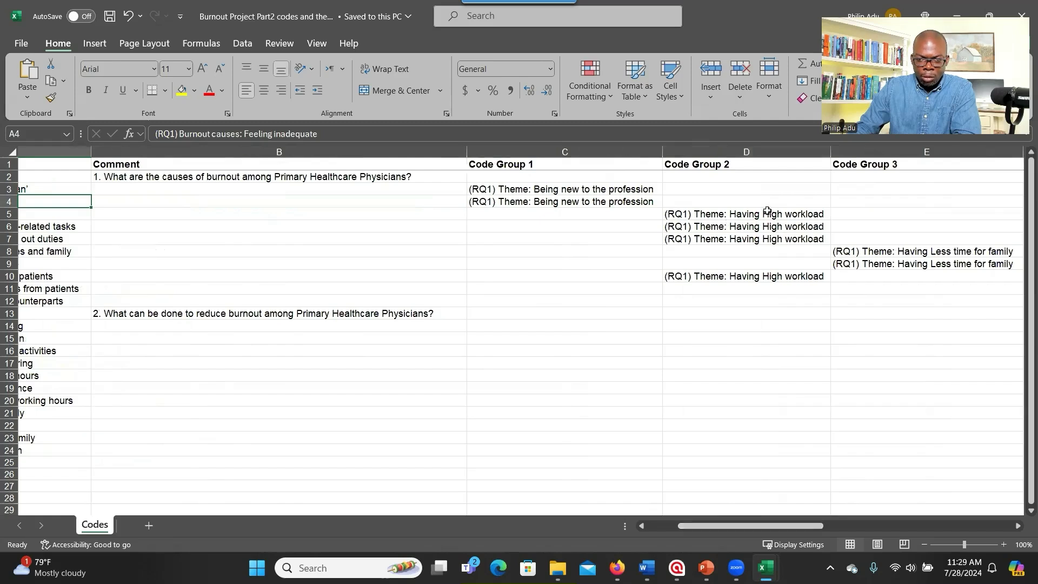
click(671, 215)
click(371, 225)
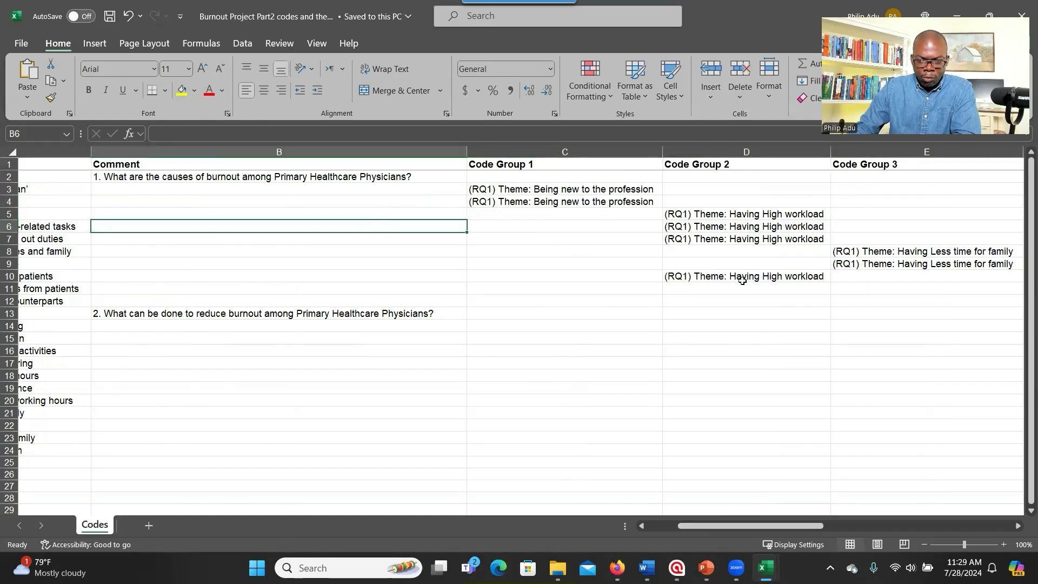
click(658, 280)
click(776, 289)
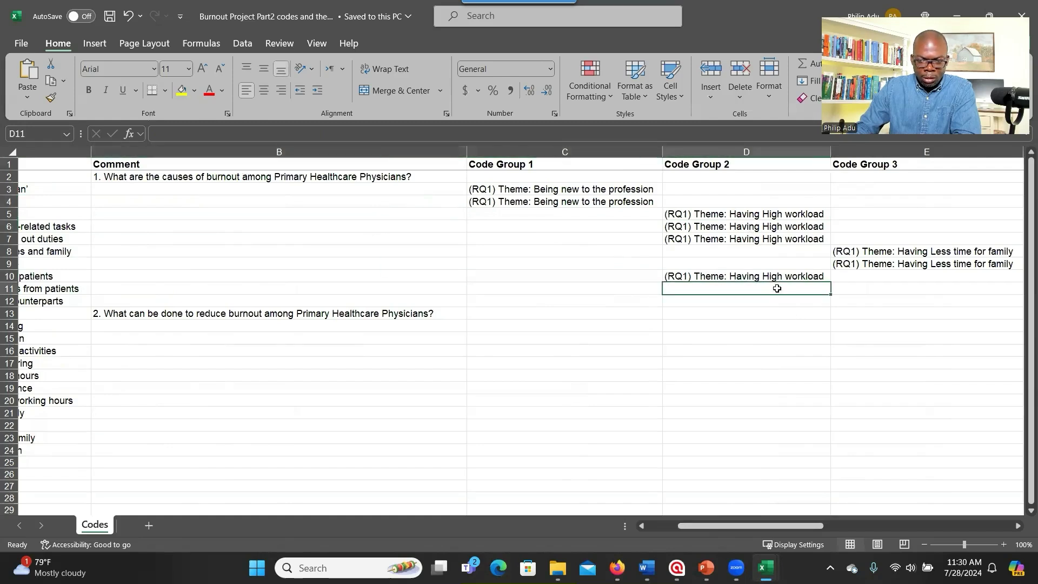
click(768, 280)
key(Left)
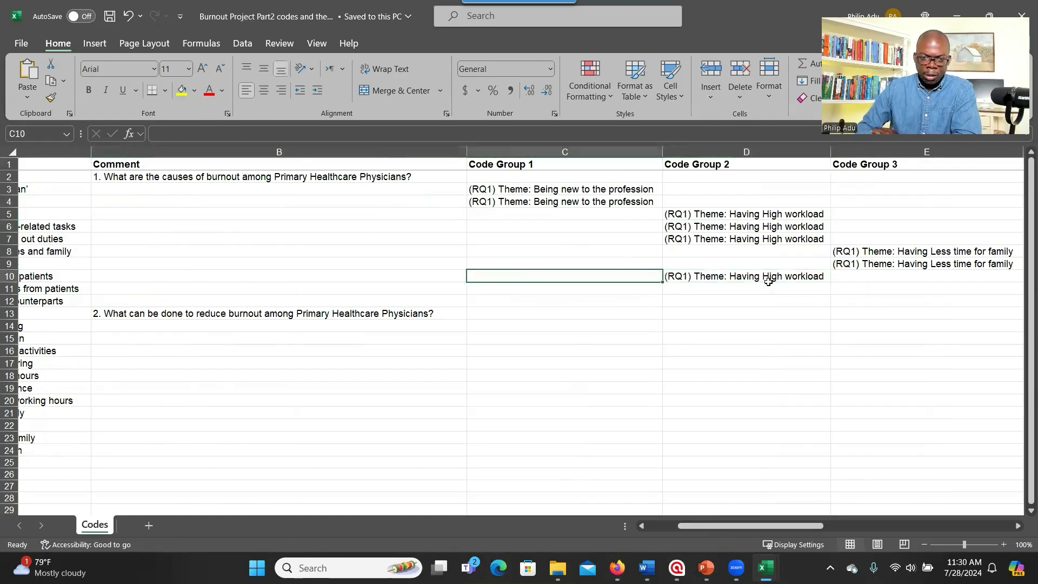
key(Left)
key(Left)
key(Right)
key(Right)
key(Right)
key(Right)
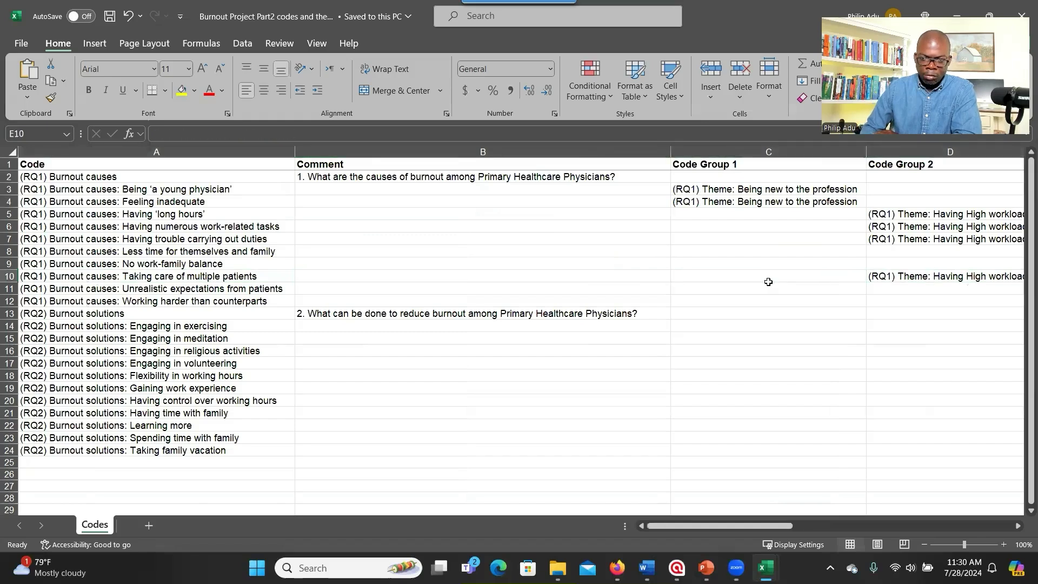
key(Right)
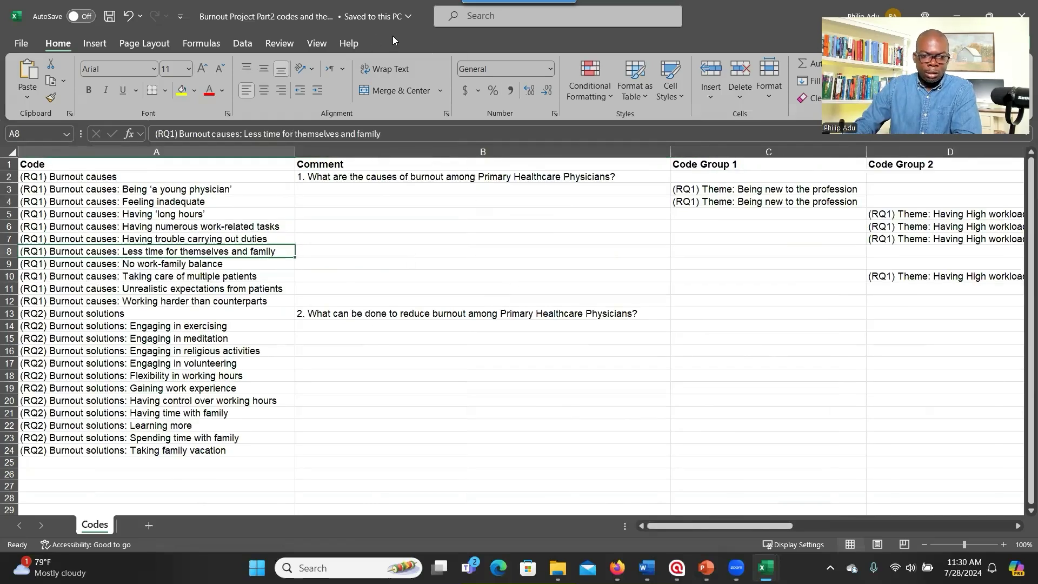
Close the "Burnout Project Part2 codes and themes" workbook and minimize the "Burnout Project Part1_New" workbook, keeping it open.
double_click(392, 35)
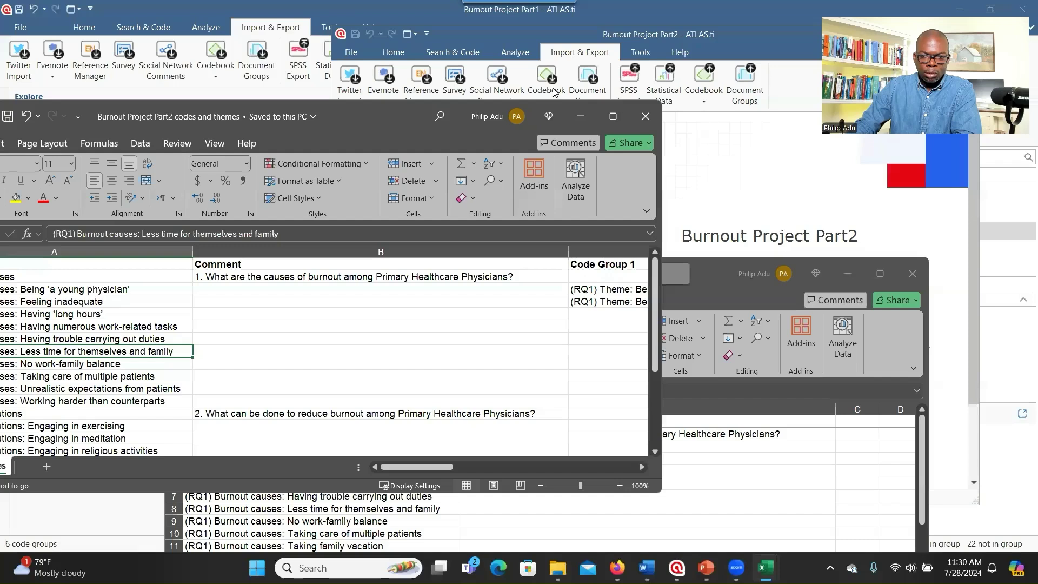
click(642, 119)
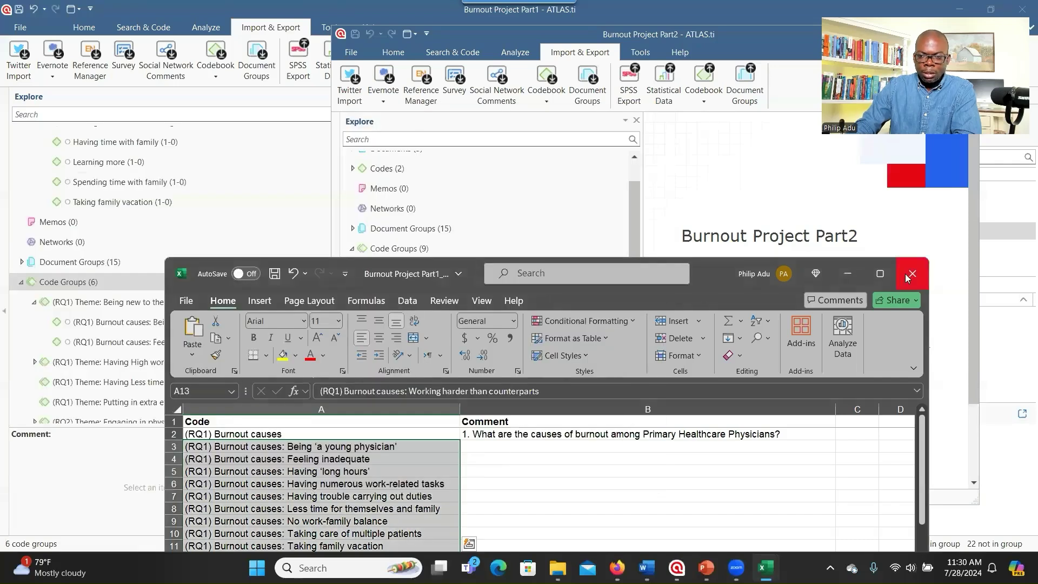
click(911, 275)
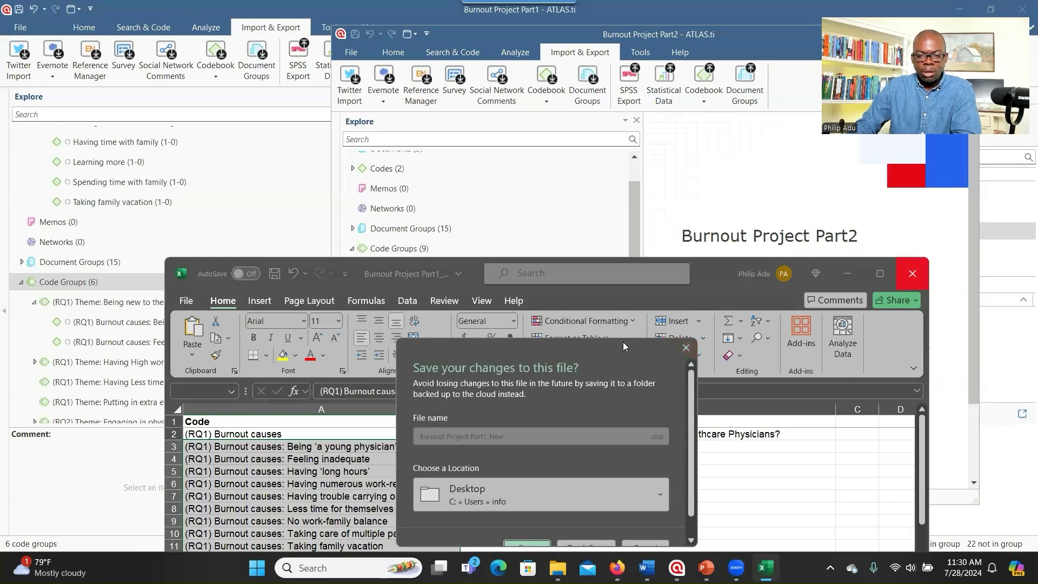
drag(623, 342, 592, 139)
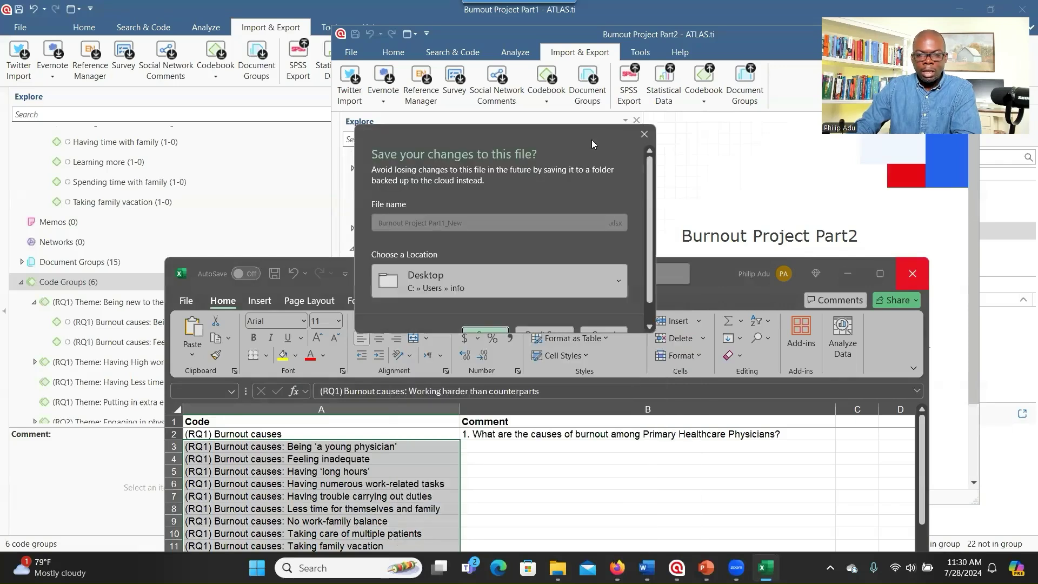
click(644, 135)
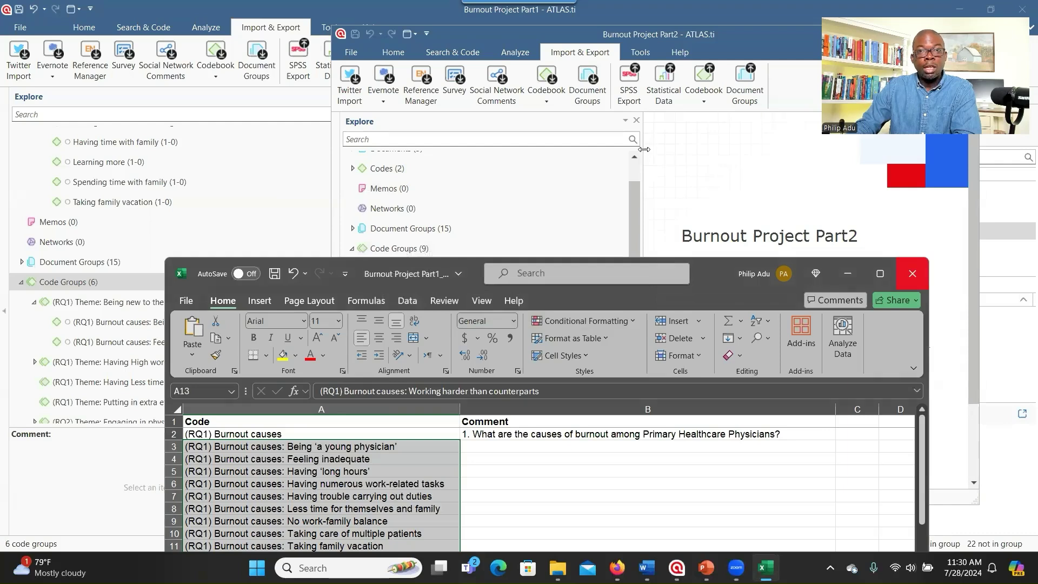
click(847, 273)
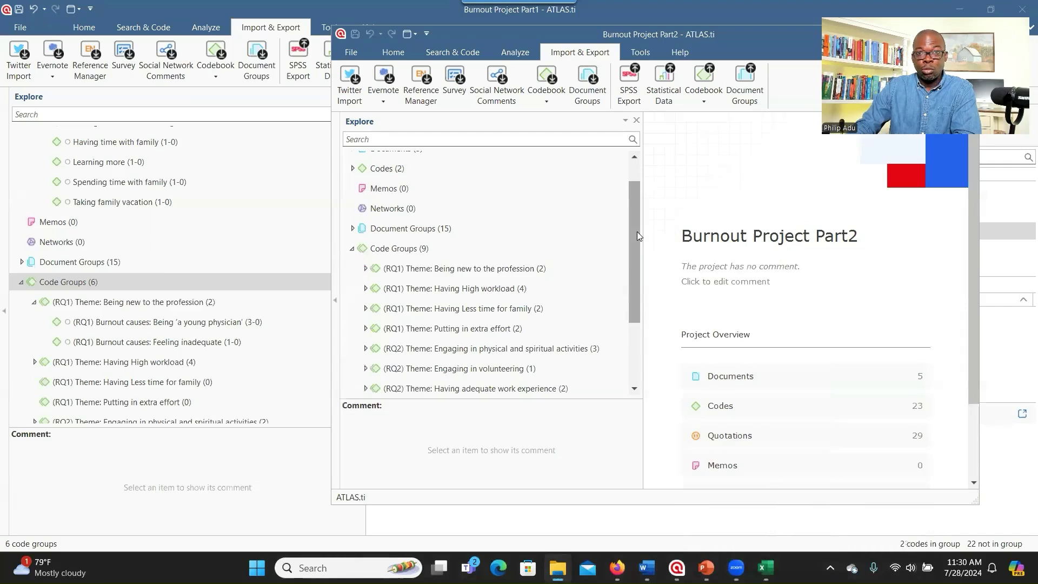